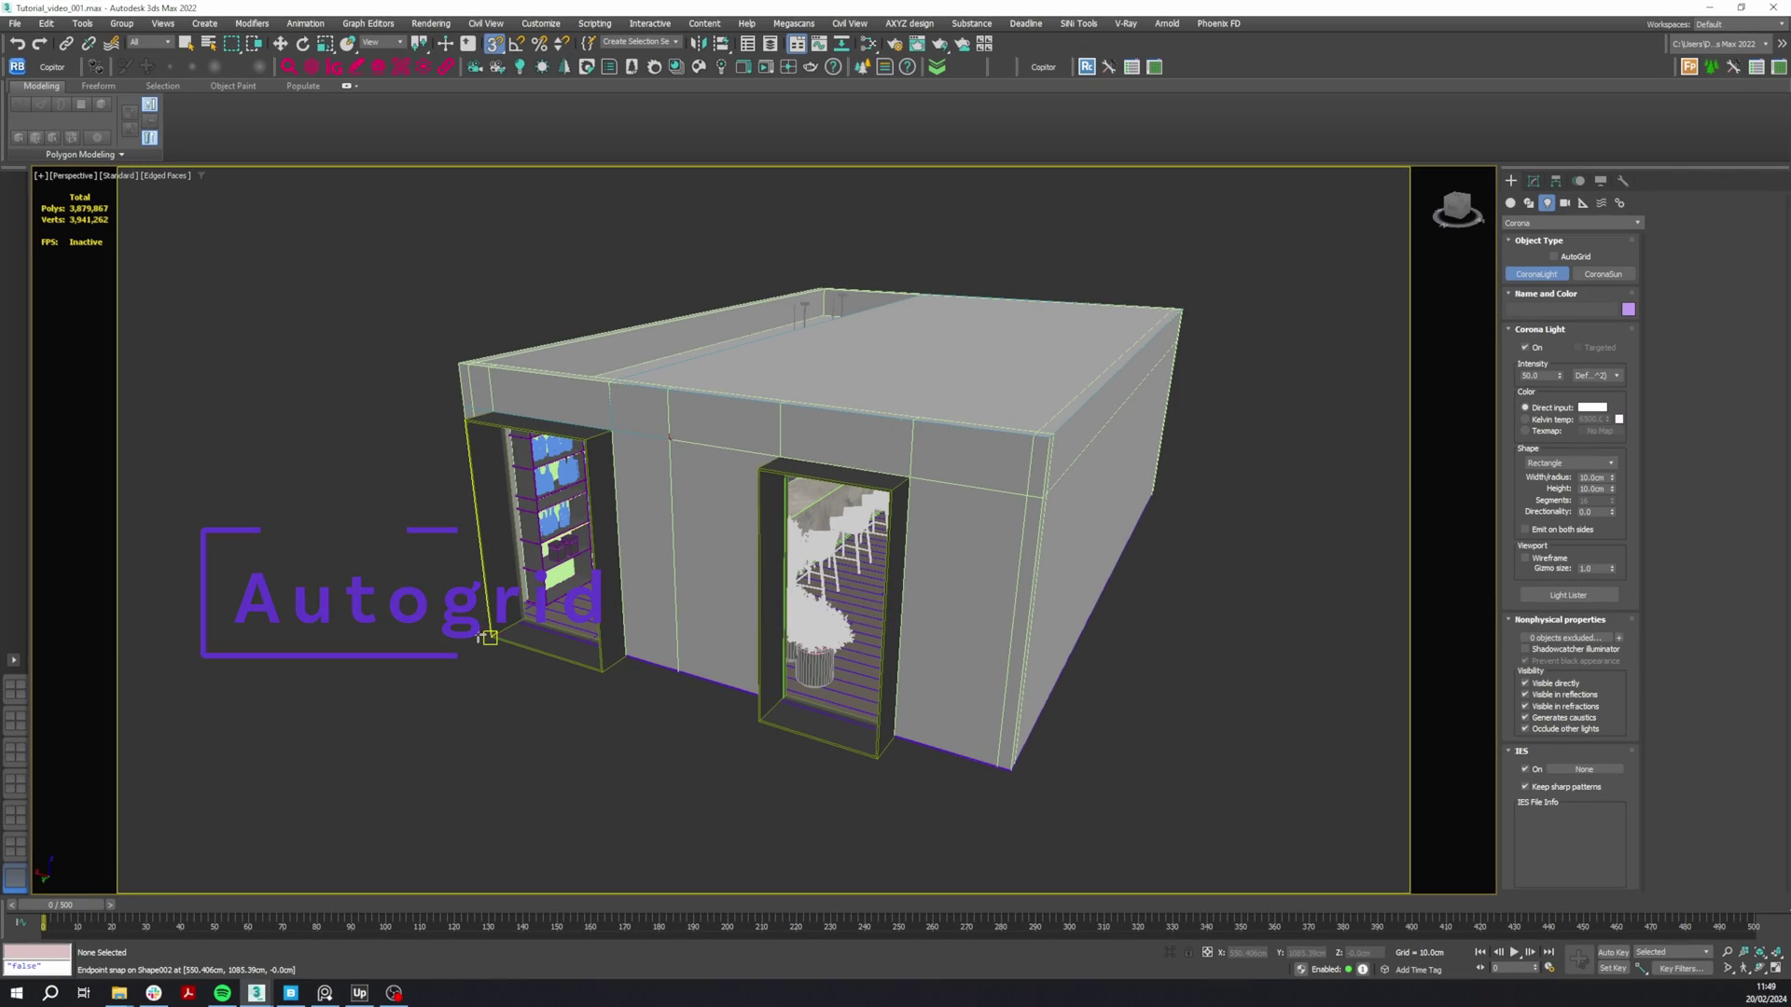
- Draw a rectangular Corona light on the ground outside the left doorway and rotate it upright
left_click_drag(486, 638, 446, 785)
key("e")
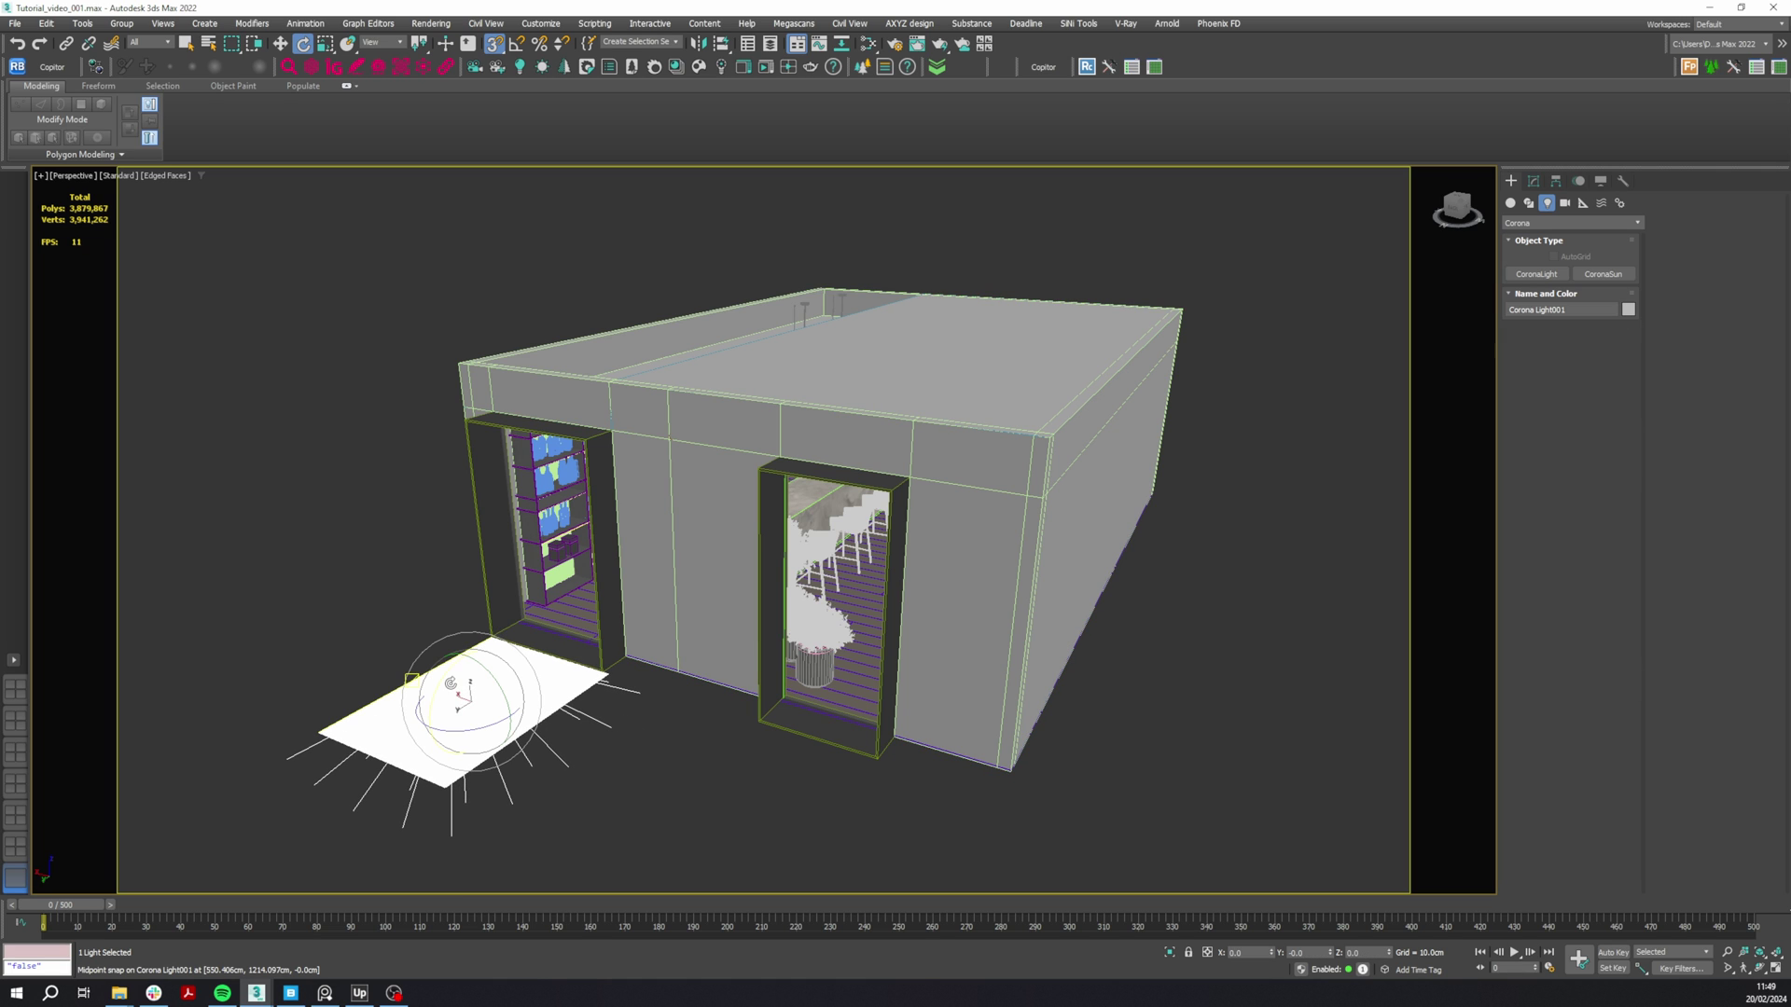
left_click_drag(442, 676, 424, 741)
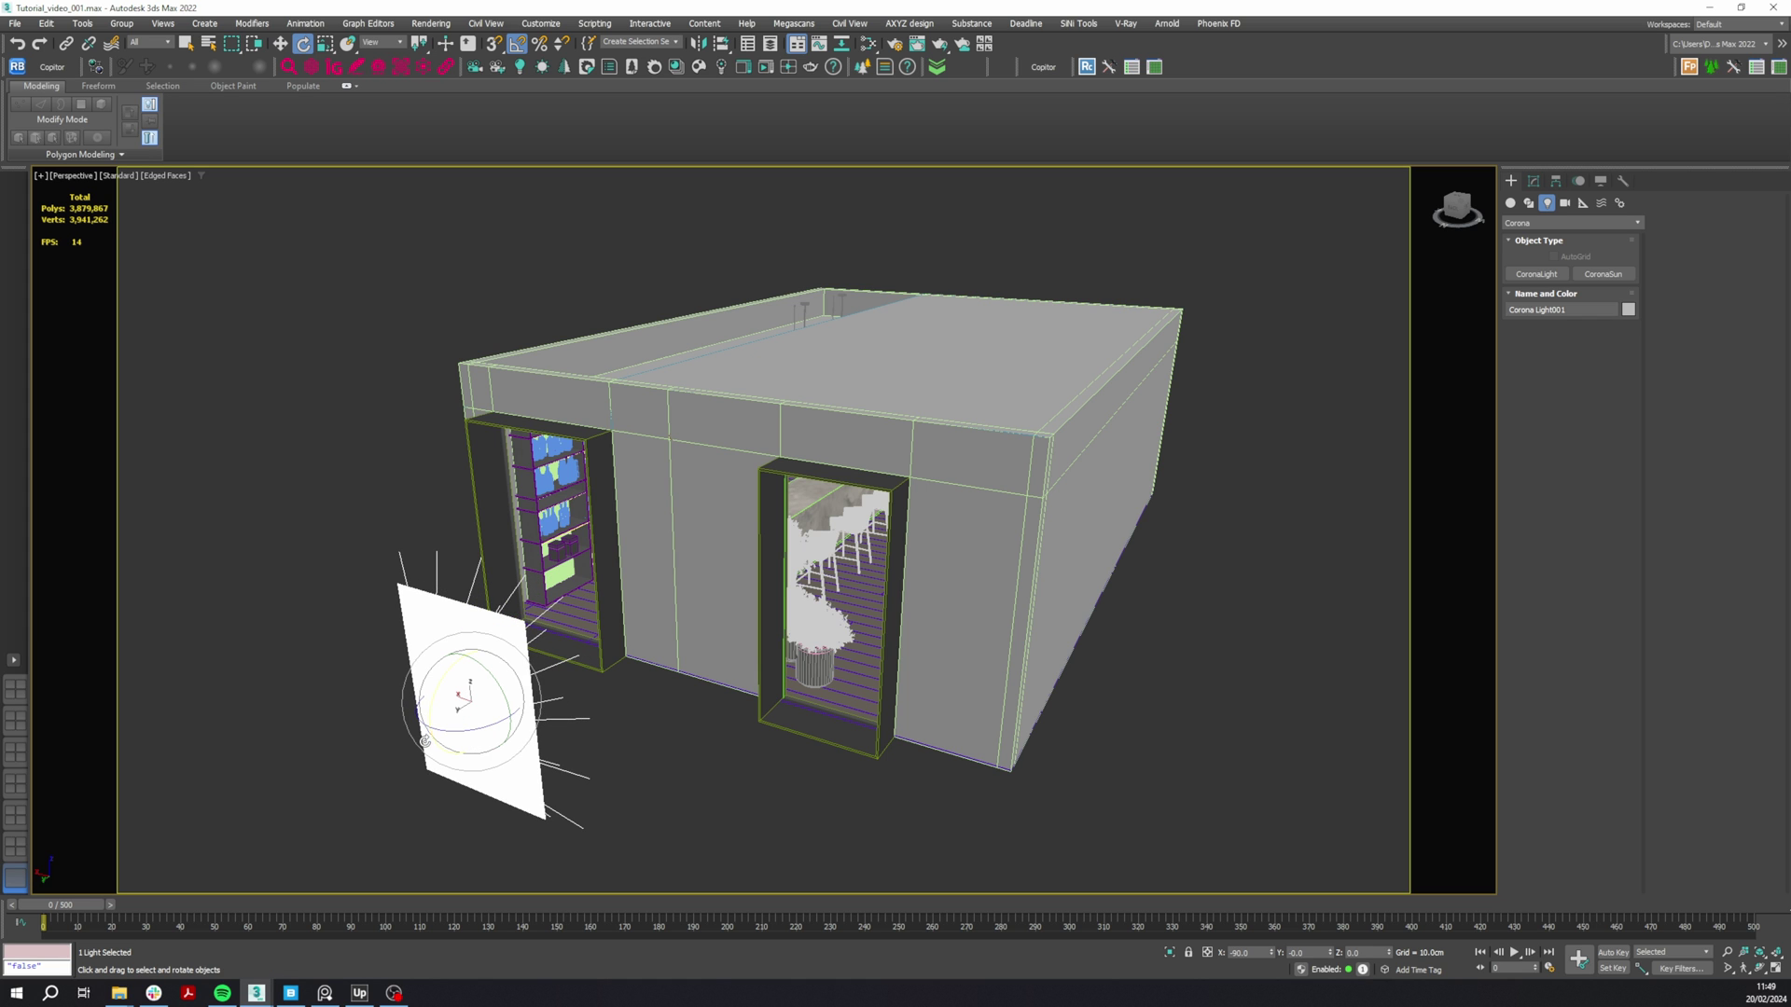
- Move the upright Corona light up in front of the left doorway opening
key("w")
left_click_drag(465, 670, 446, 546)
middle_click_drag(446, 547, 577, 570, "alt")
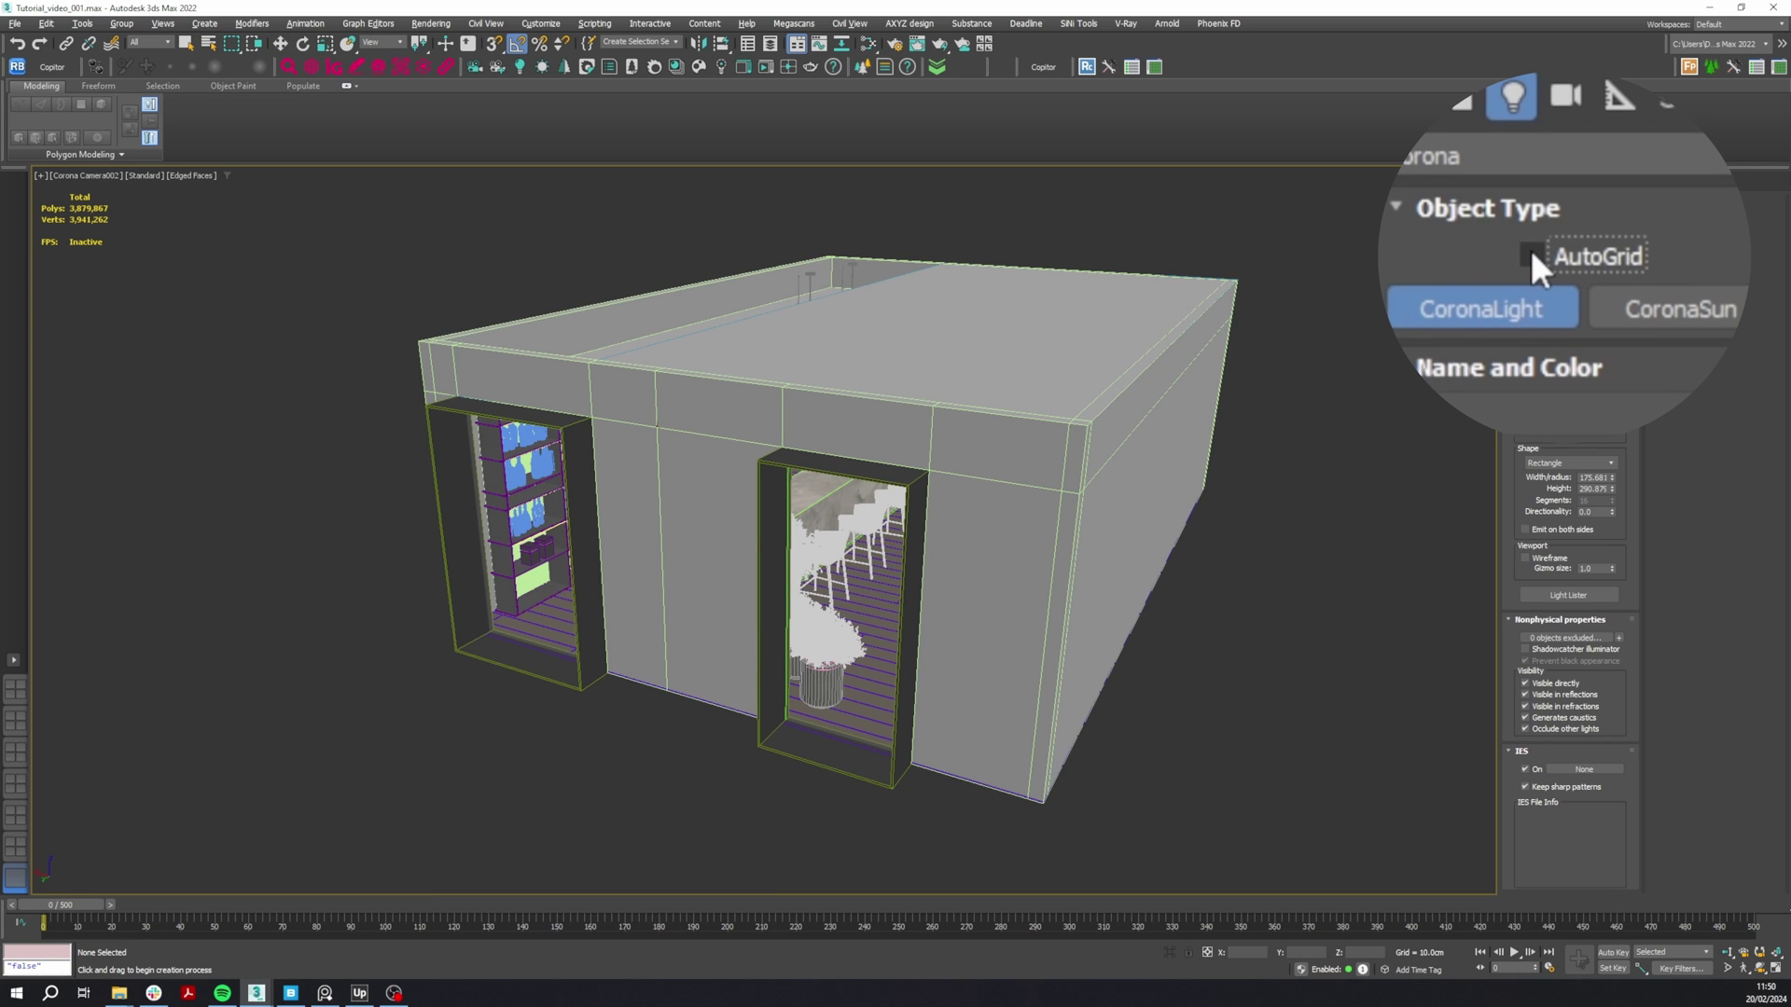
- With AutoGrid enabled, draw a Corona light about 188 × 297 cm over the left doorway and move it slightly off the frame
left_click(1552, 257)
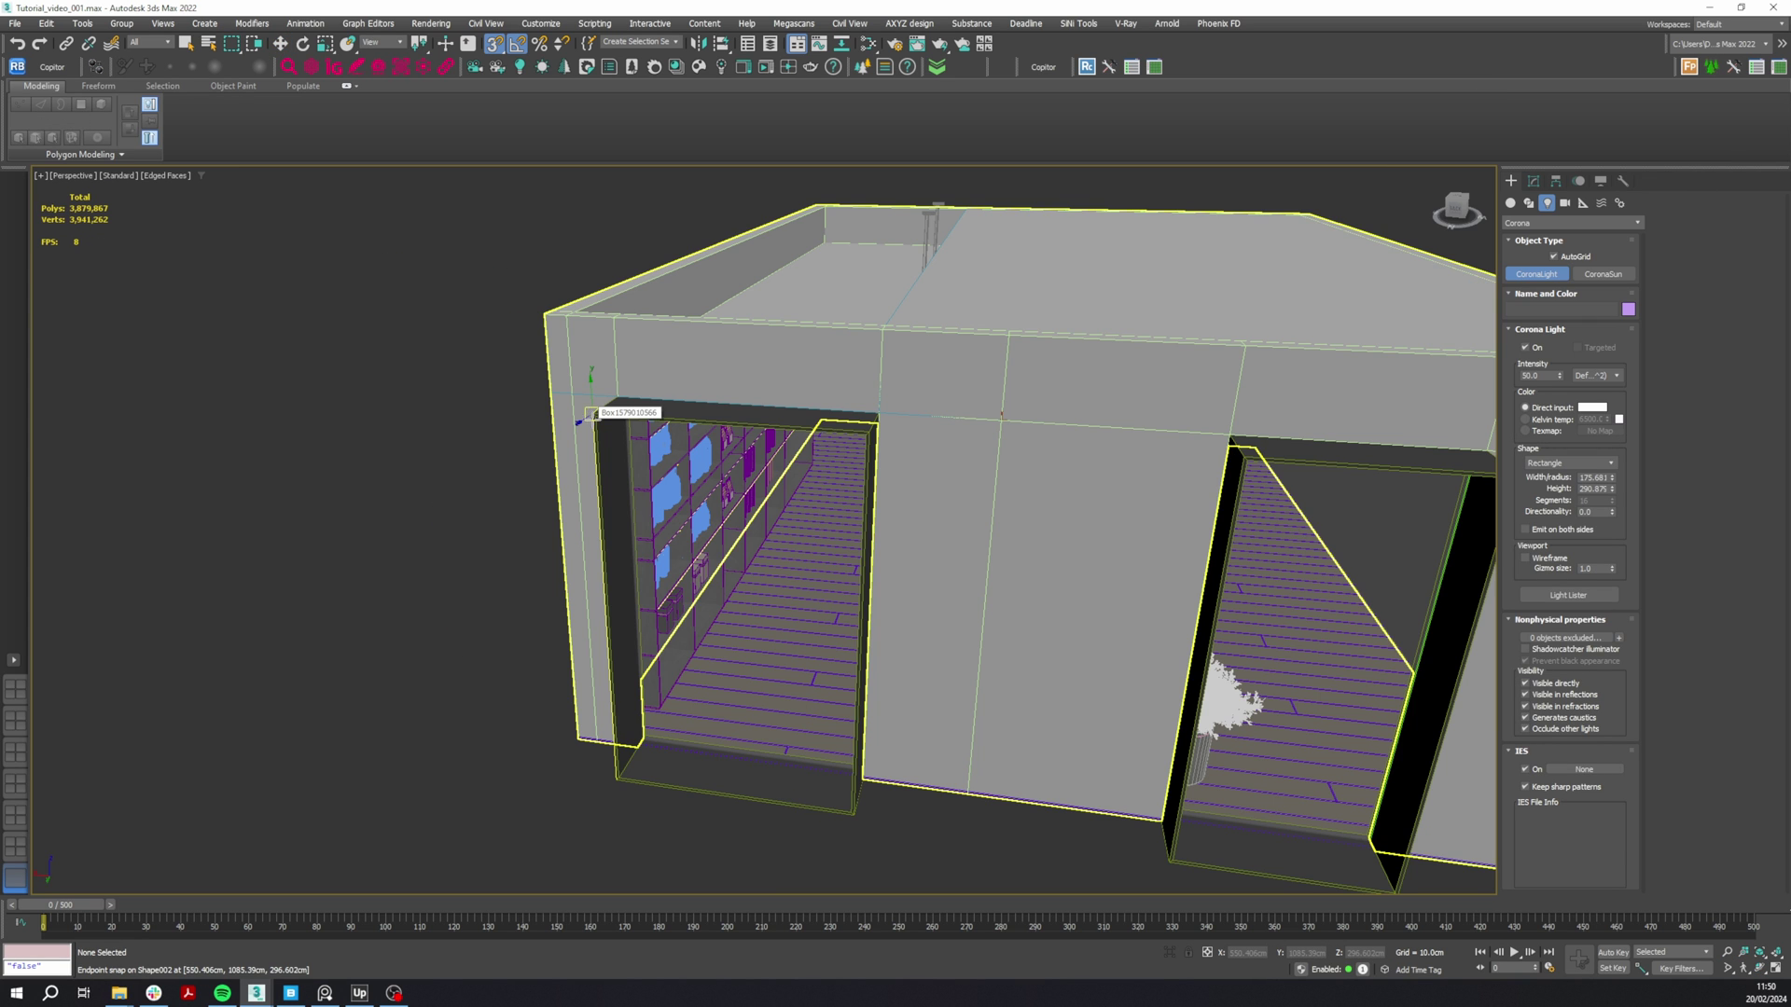
left_click_drag(590, 413, 856, 824)
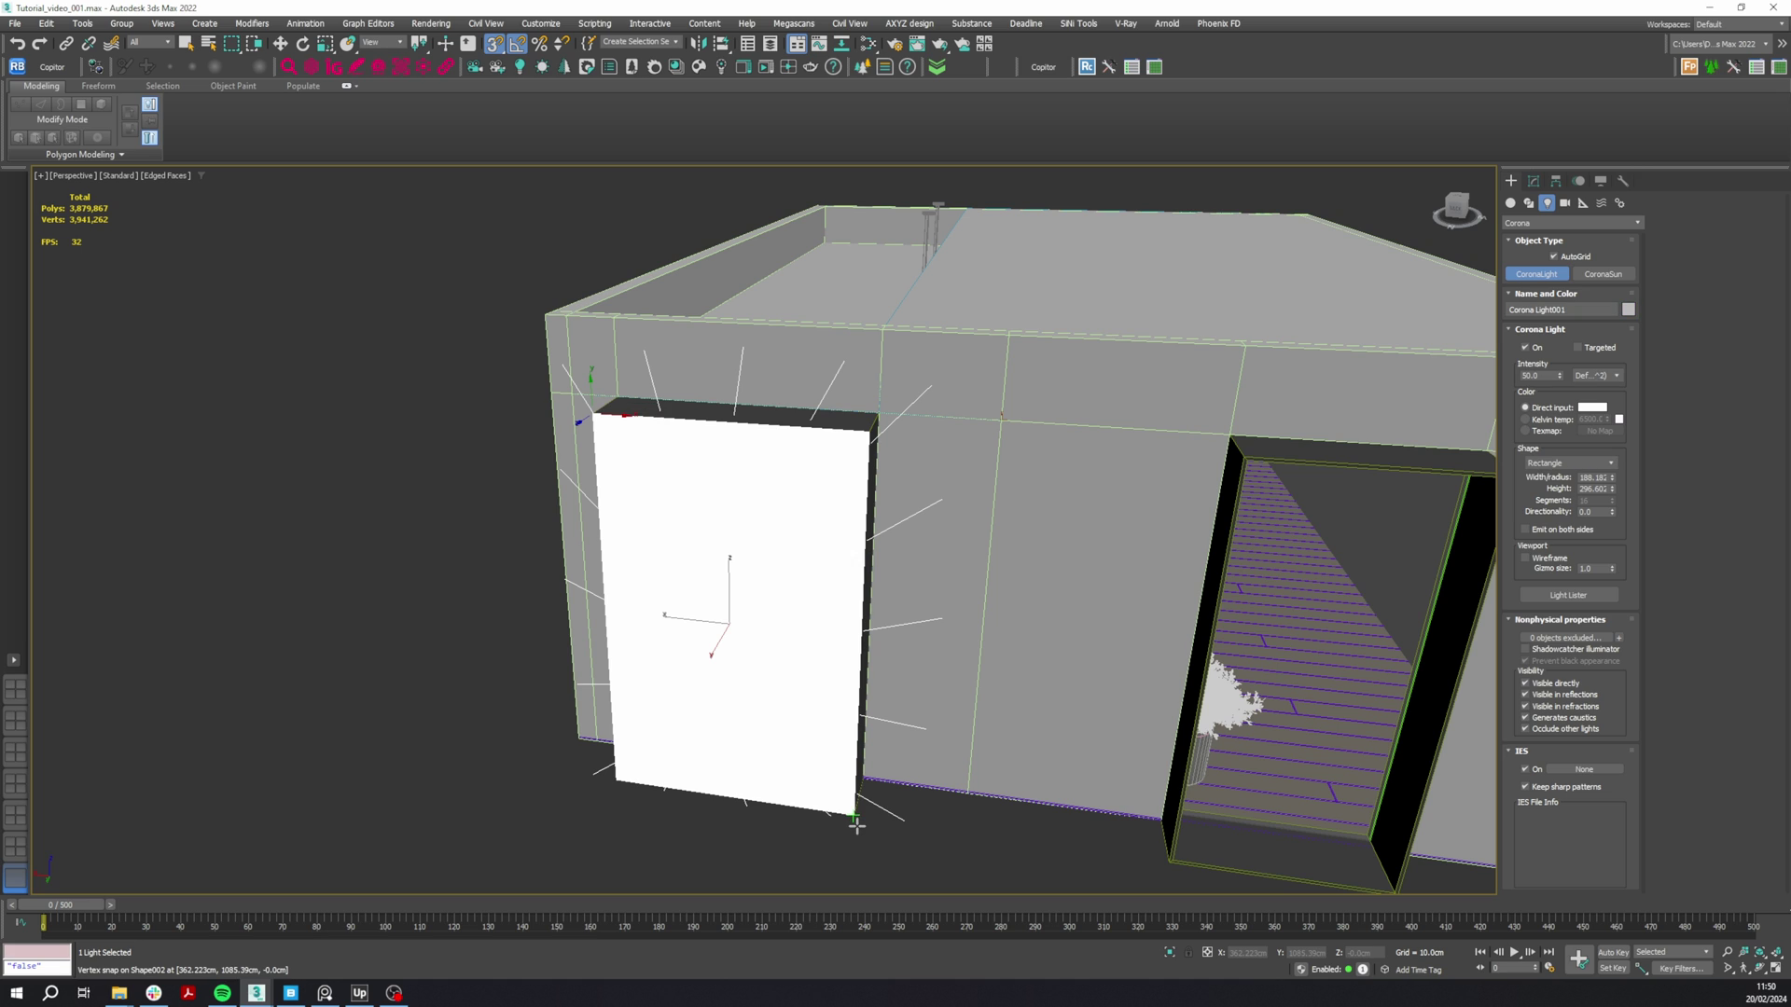
key("w")
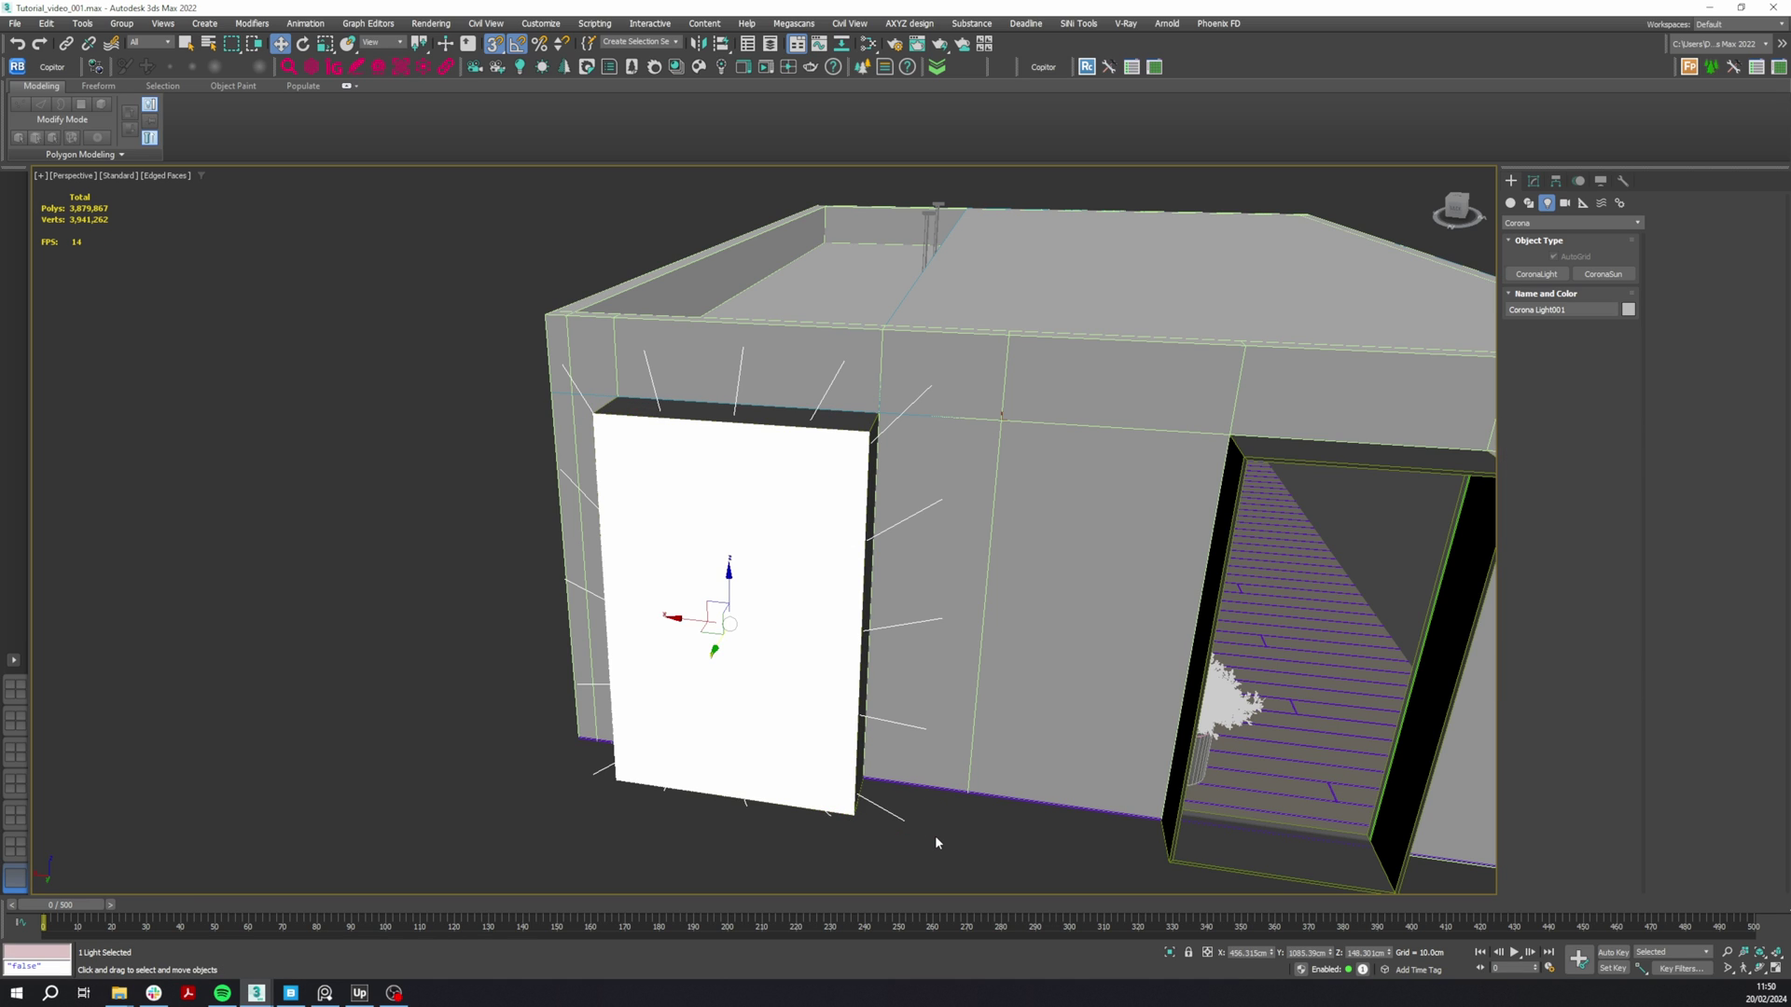
key("s")
left_click_drag(716, 651, 707, 668)
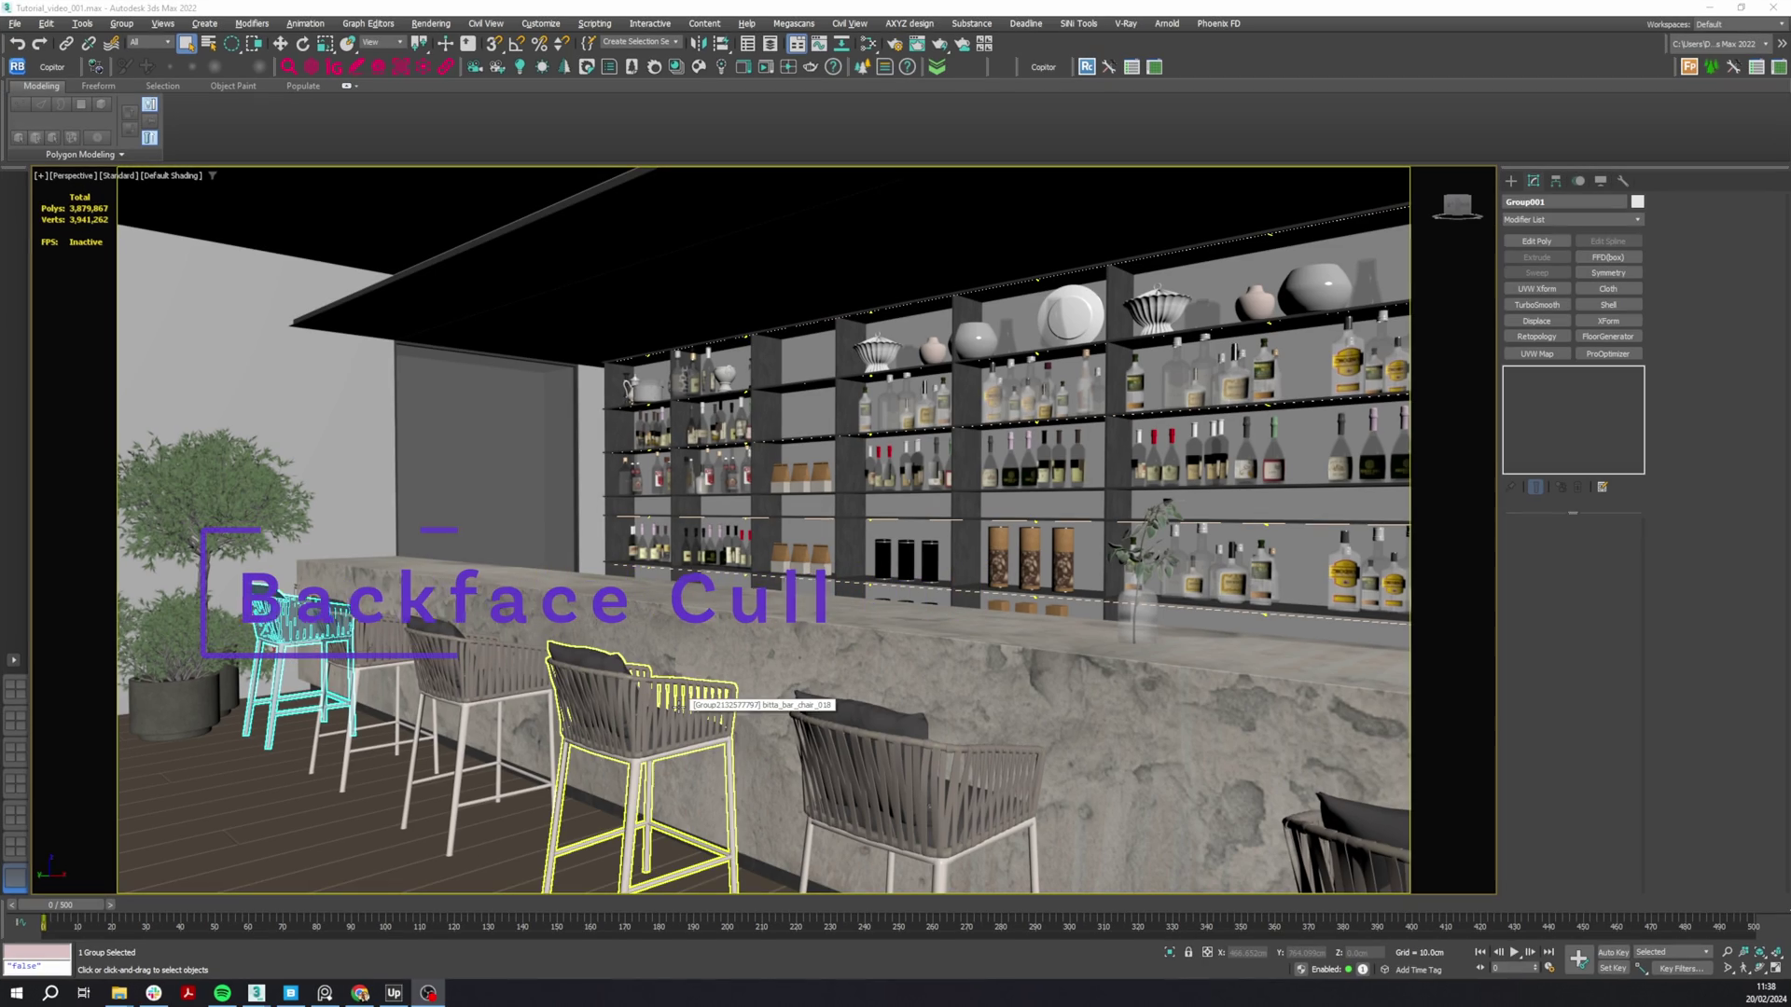
- Isolate the selected bar chair, and include the neighbouring chair in the isolated selection
middle_click_drag(681, 687, 400, 651, "alt")
key("alt+q")
key("alt+q")
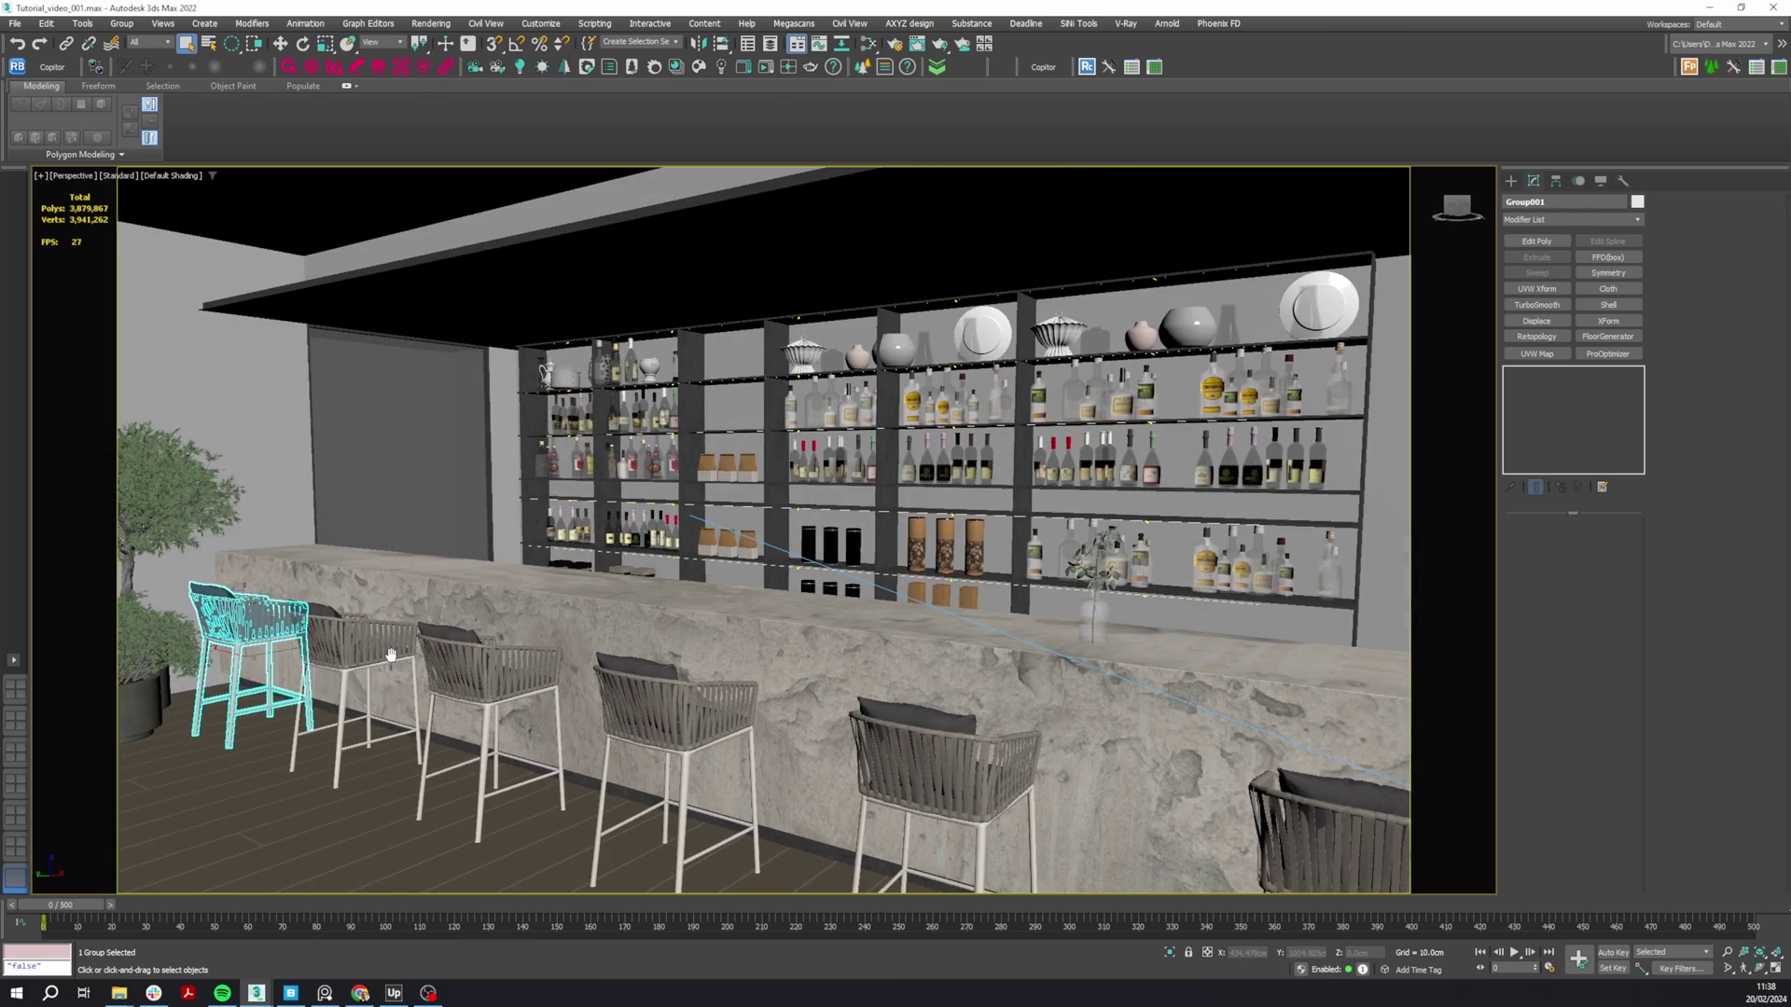
left_click(391, 653, "ctrl")
key("alt+q")
middle_click_drag(627, 619, 653, 621, "alt")
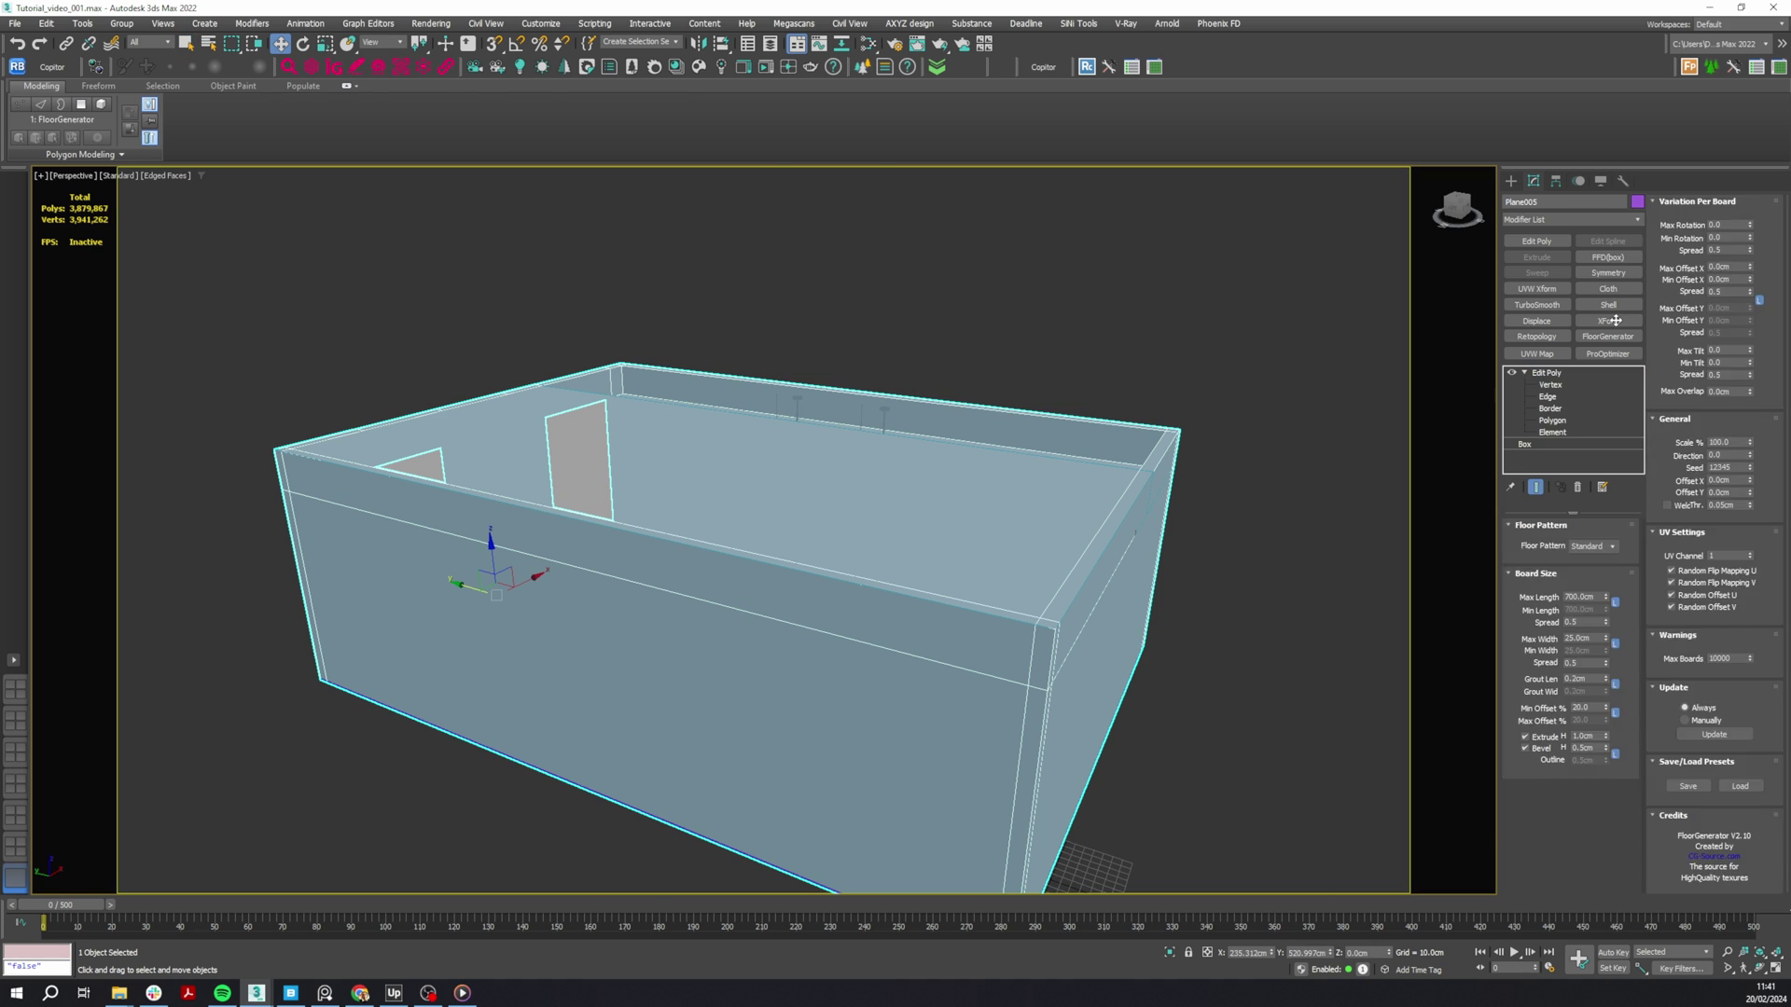
- At Polygon level of the room box, select the outer polygons of the two adjoining plain walls
left_click(1546, 372)
left_click(1552, 421)
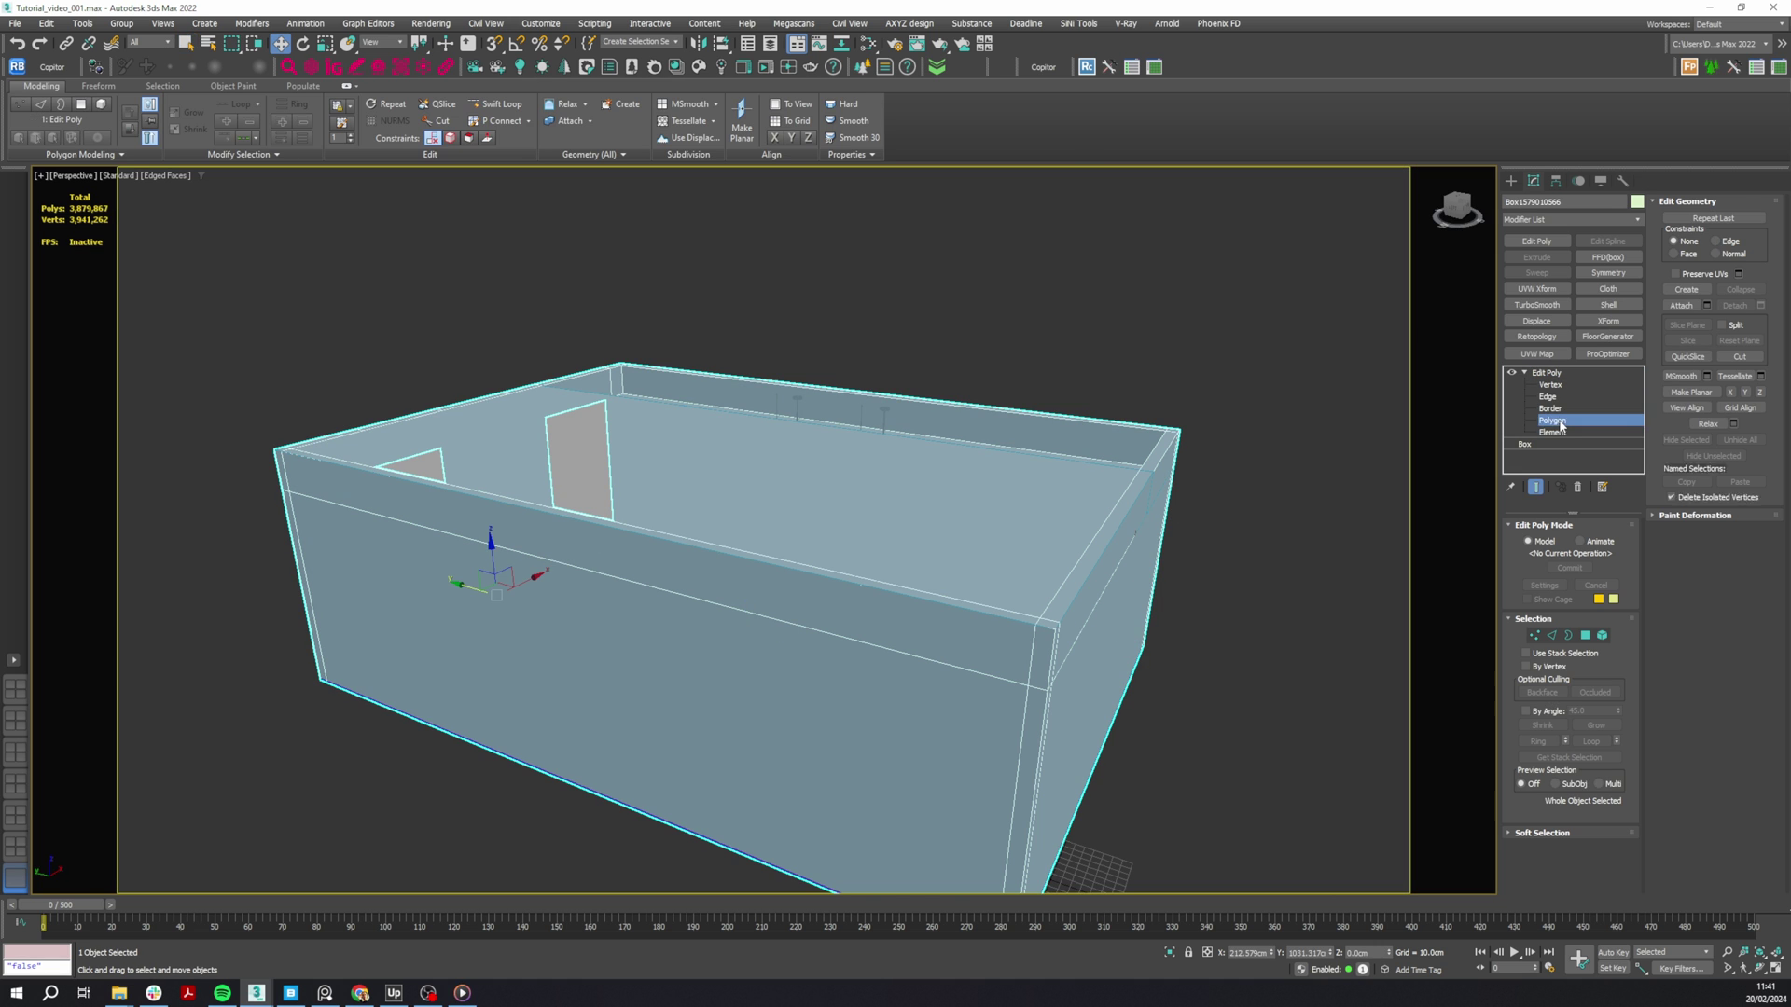
left_click(1095, 595)
left_click(1089, 650, "ctrl")
middle_click_drag(1090, 650, 1035, 660, "alt")
left_click(895, 588, "ctrl")
left_click(853, 571, "ctrl")
left_click(844, 653, "ctrl")
left_click(884, 672, "ctrl")
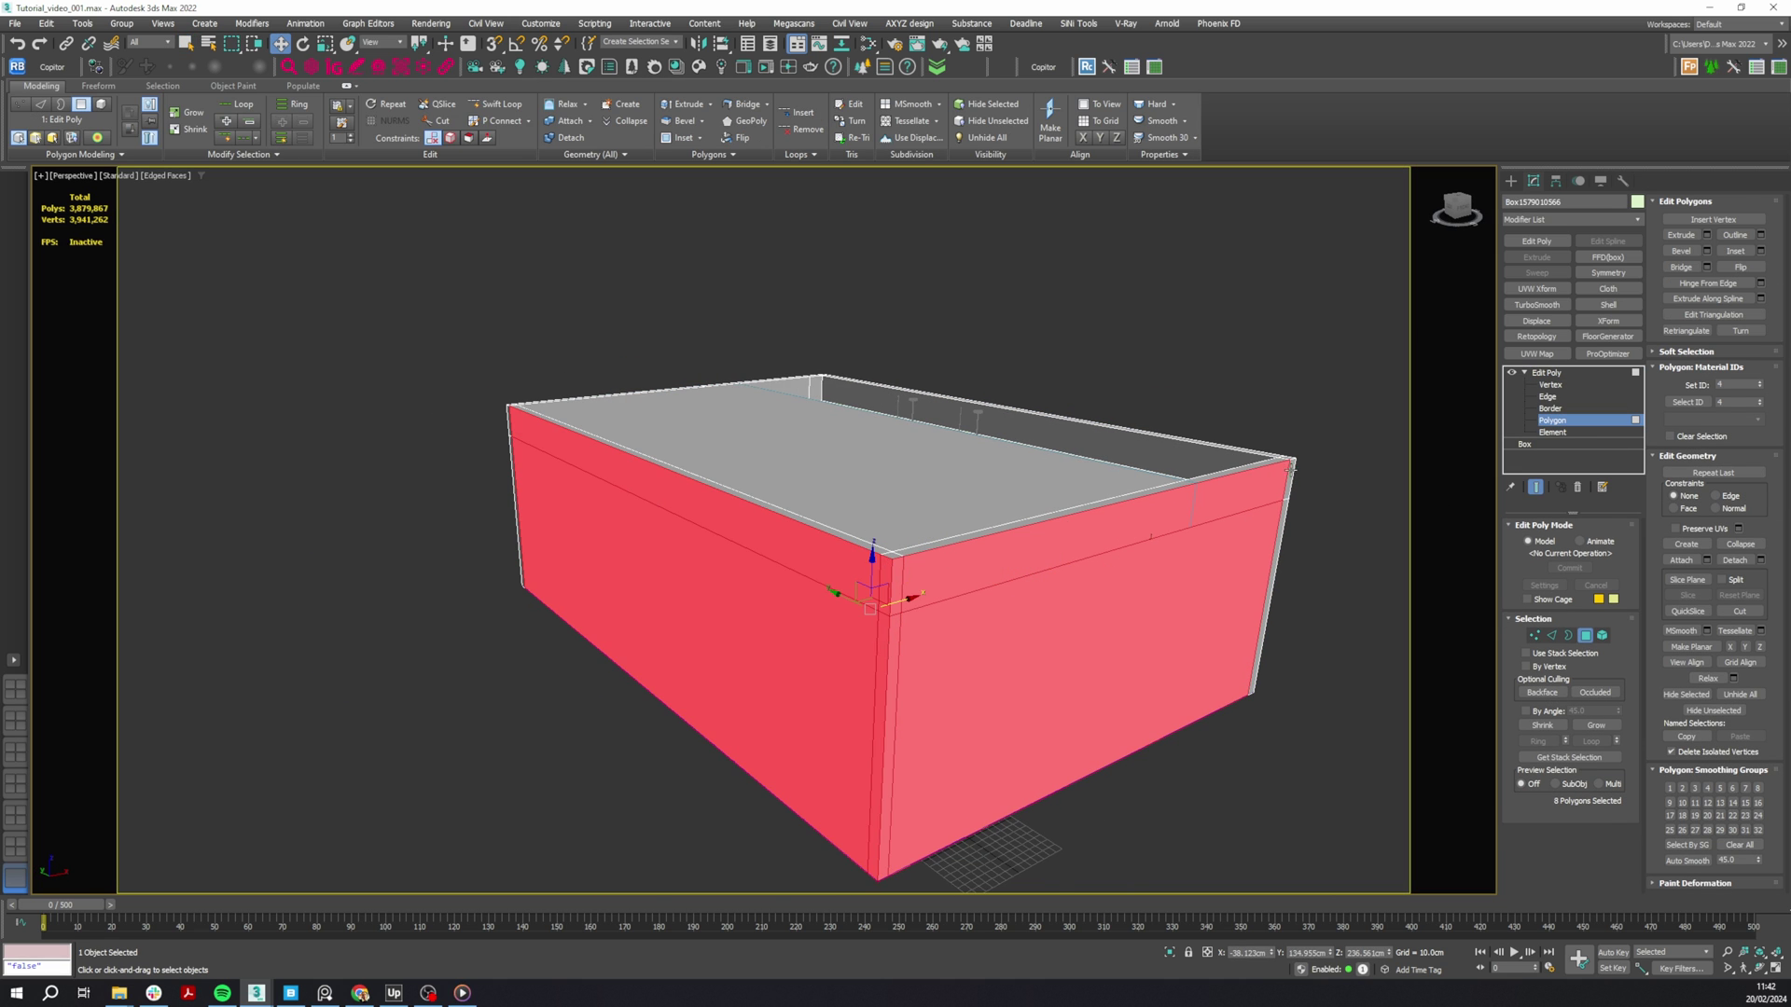
- Add the outer wall polygons around the two doorways to the room box selection
middle_click_drag(653, 606, 563, 556, "alt")
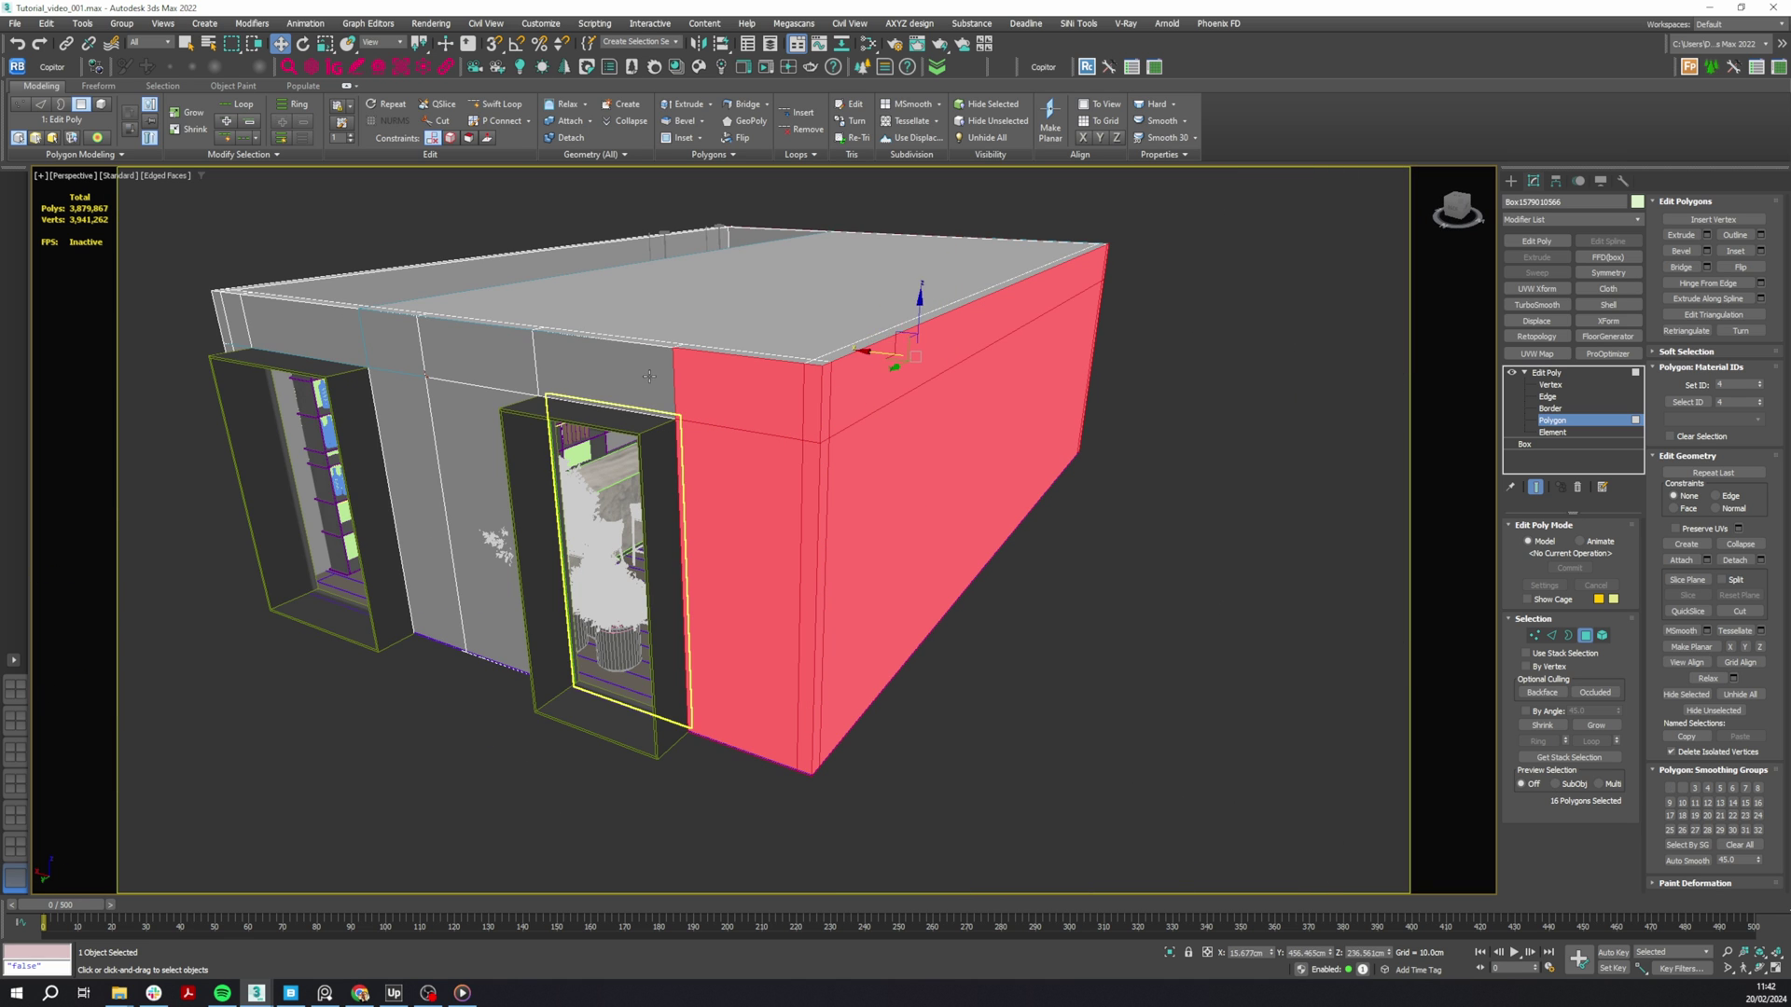
left_click(649, 377, "ctrl")
left_click(480, 359, "ctrl")
left_click(476, 508, "ctrl")
left_click(303, 325, "ctrl")
middle_click_drag(303, 325, 653, 401, "alt")
left_click(654, 399, "ctrl")
- Flip the selected outer wall polygons and leave Polygon level
middle_click_drag(1147, 447, 891, 466, "alt")
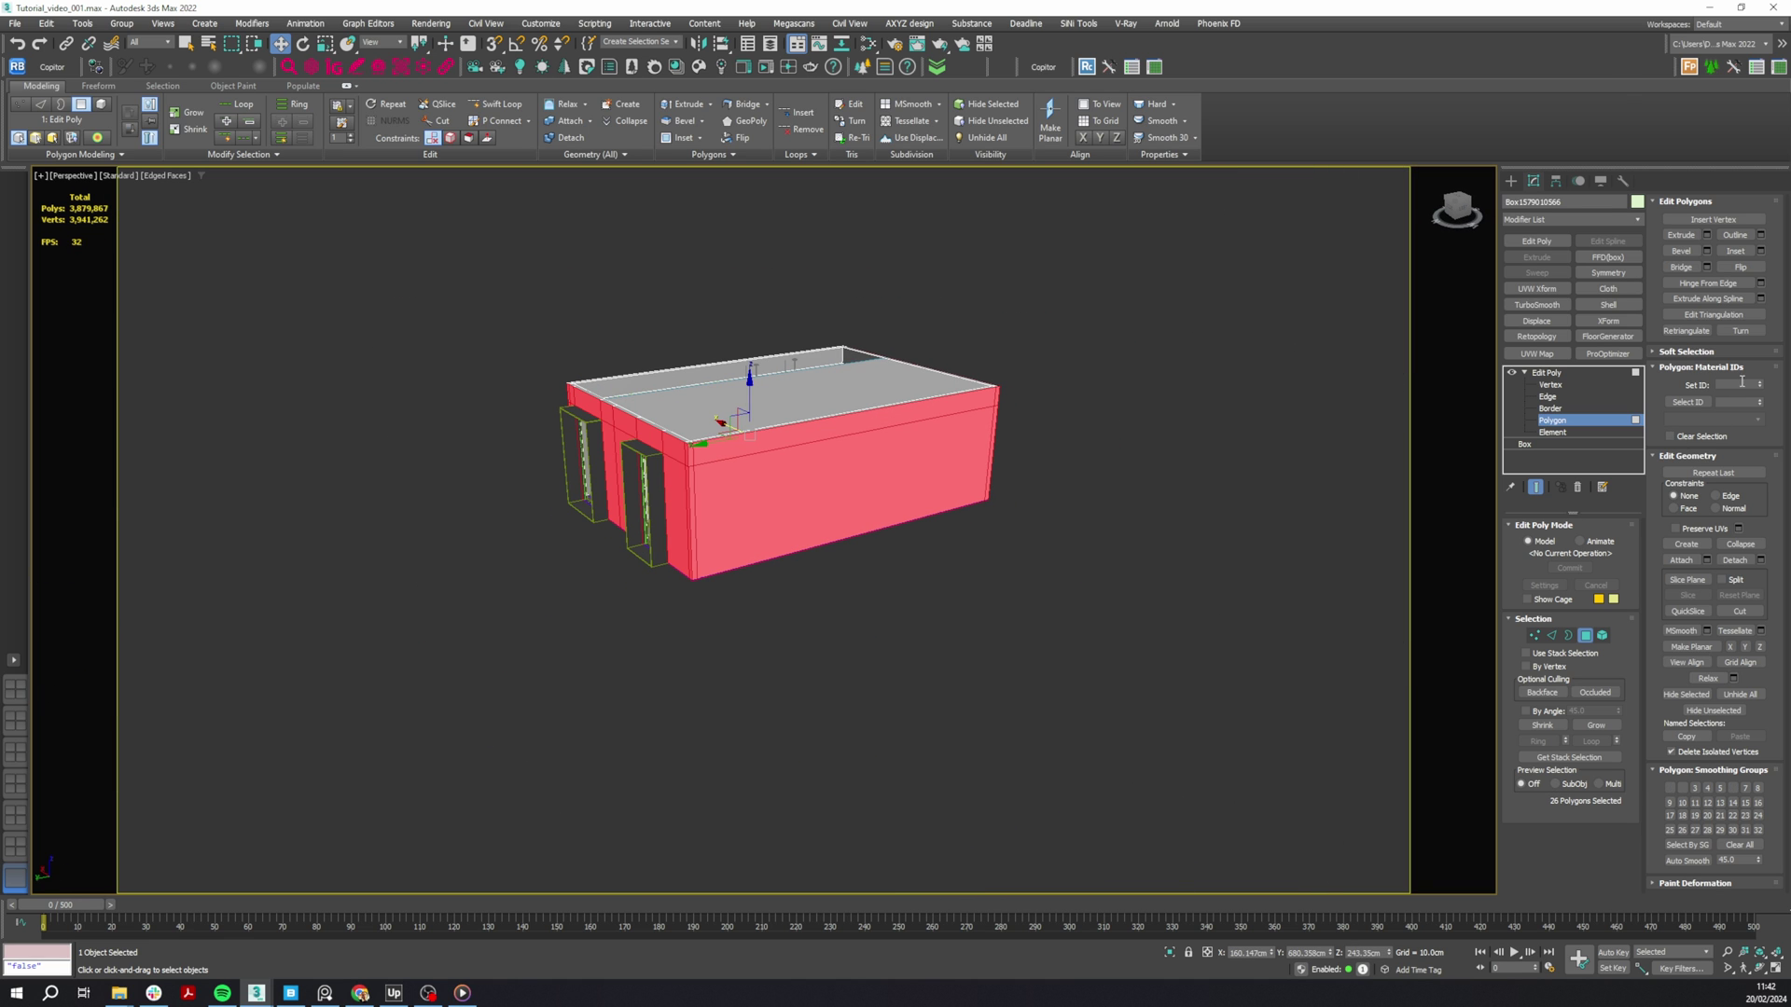
left_click(1771, 280)
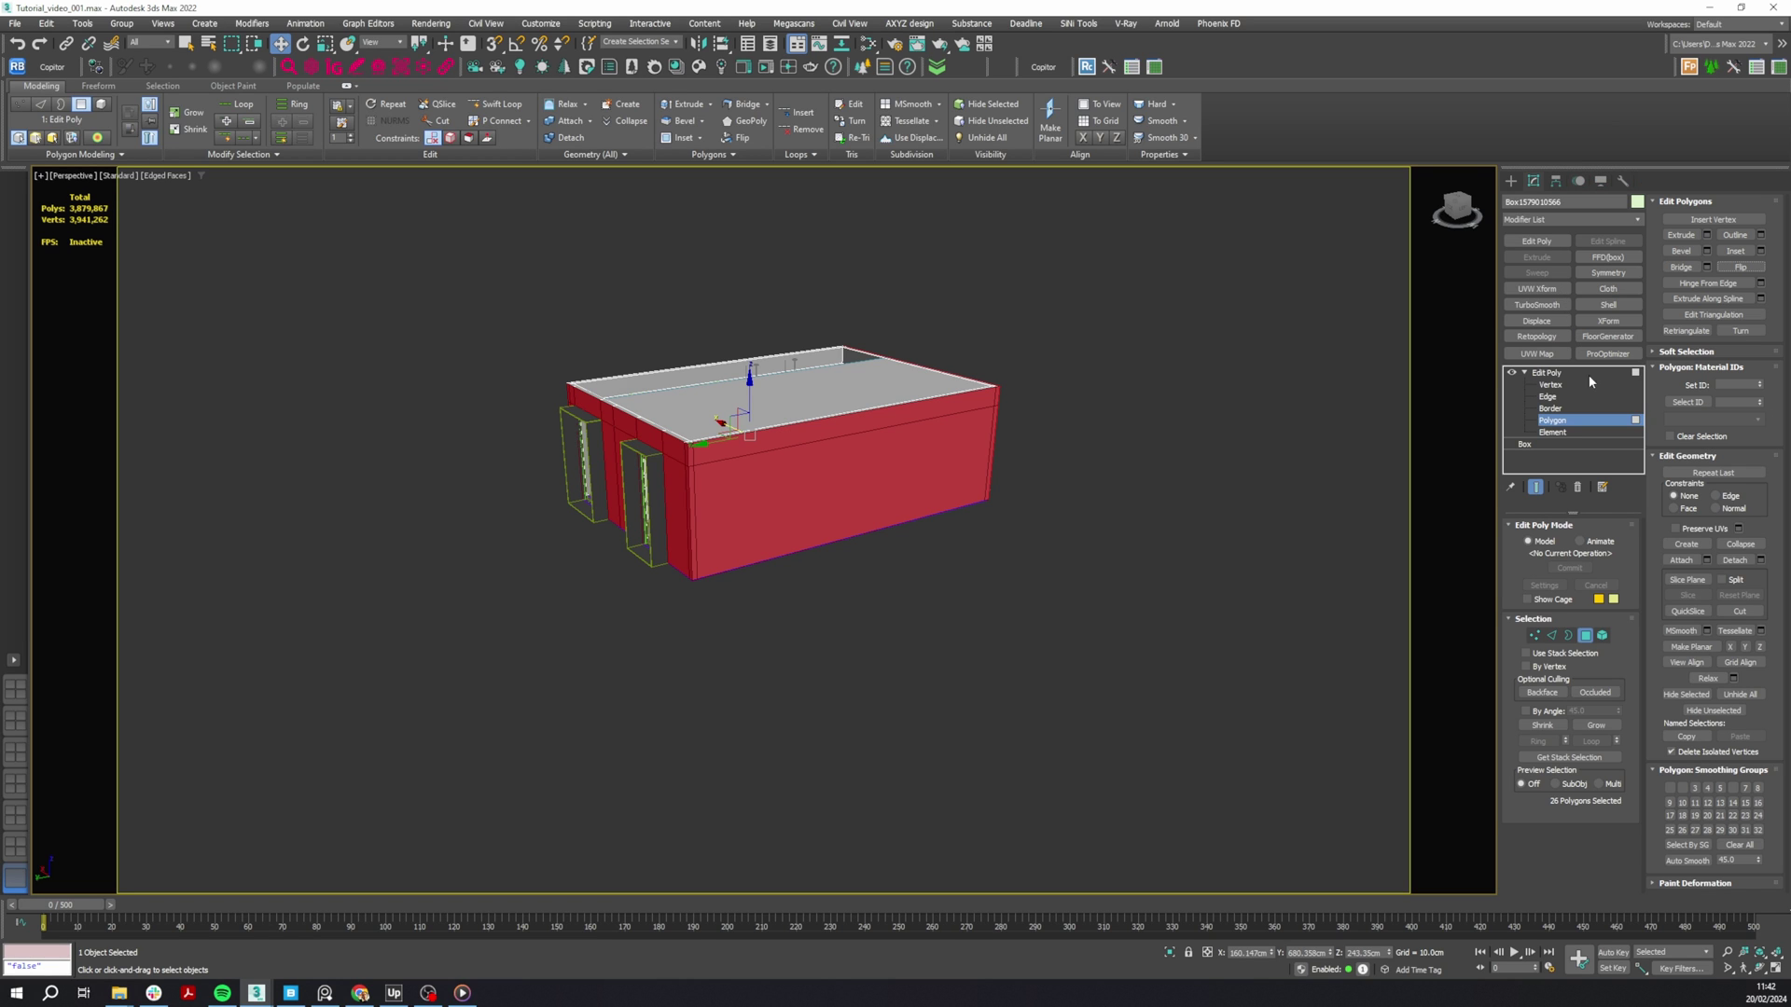
left_click(1552, 374)
- Select all polygons of the ceiling plane, flip them and leave Polygon level
left_click(1553, 421)
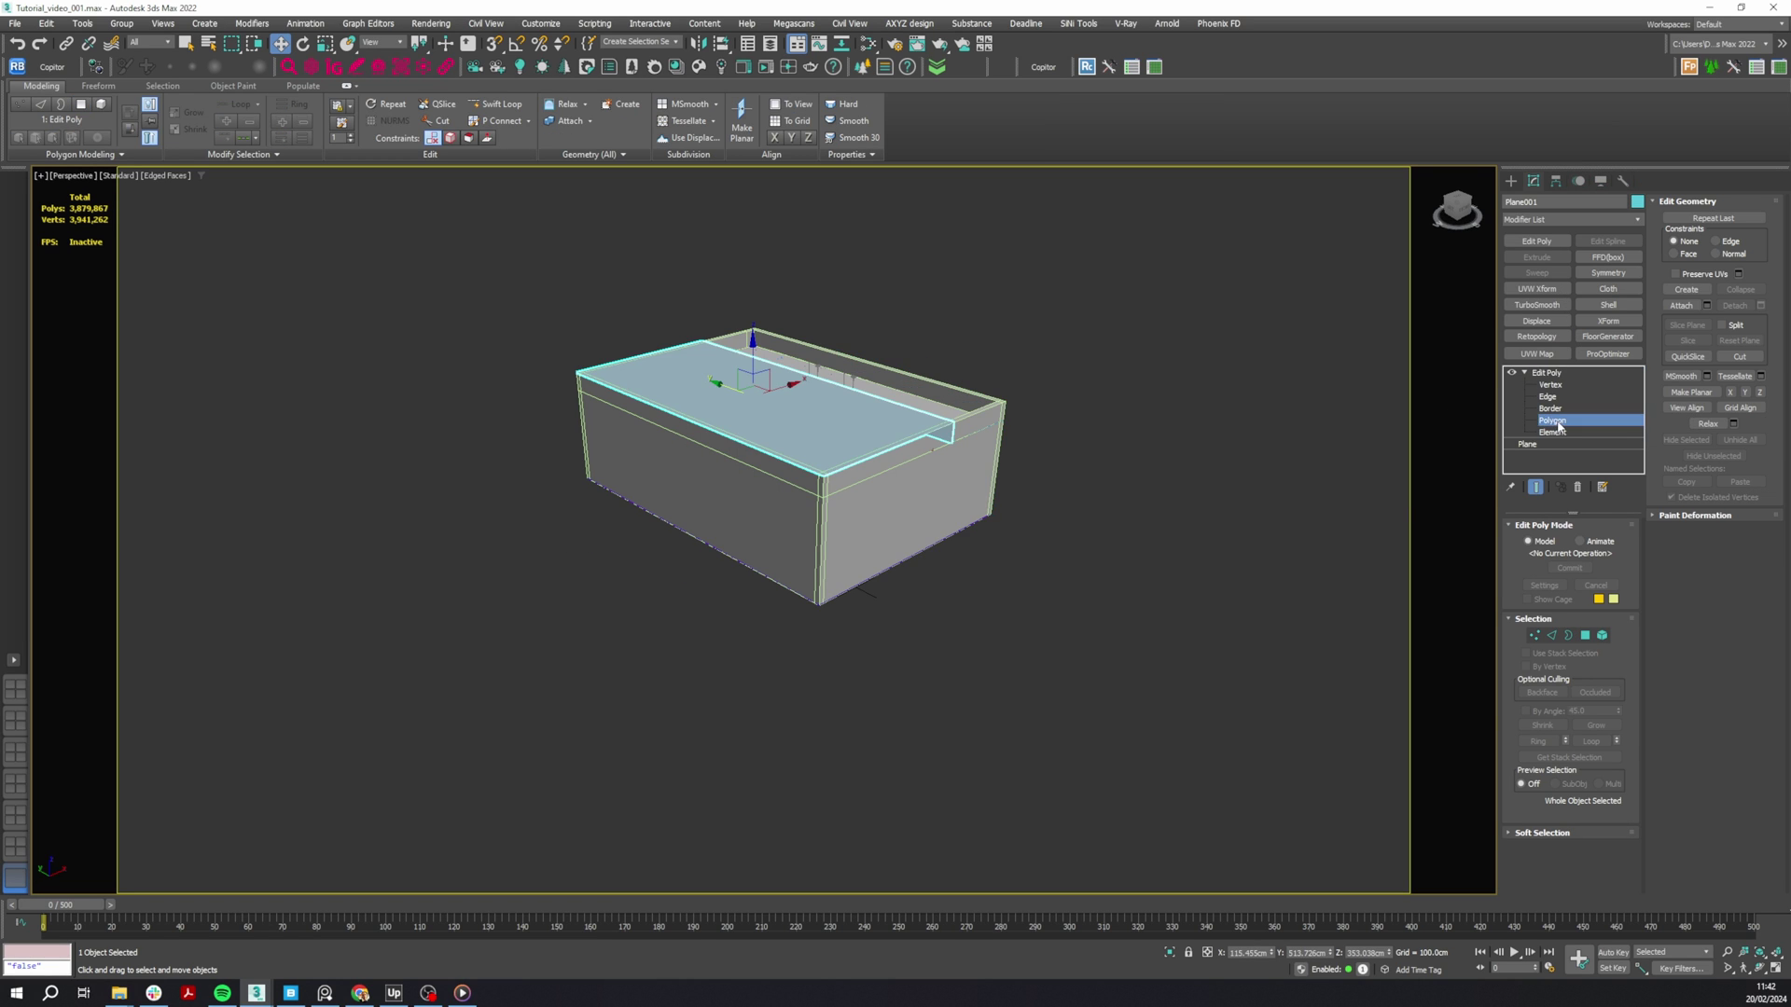
left_click_drag(1111, 607, 440, 266)
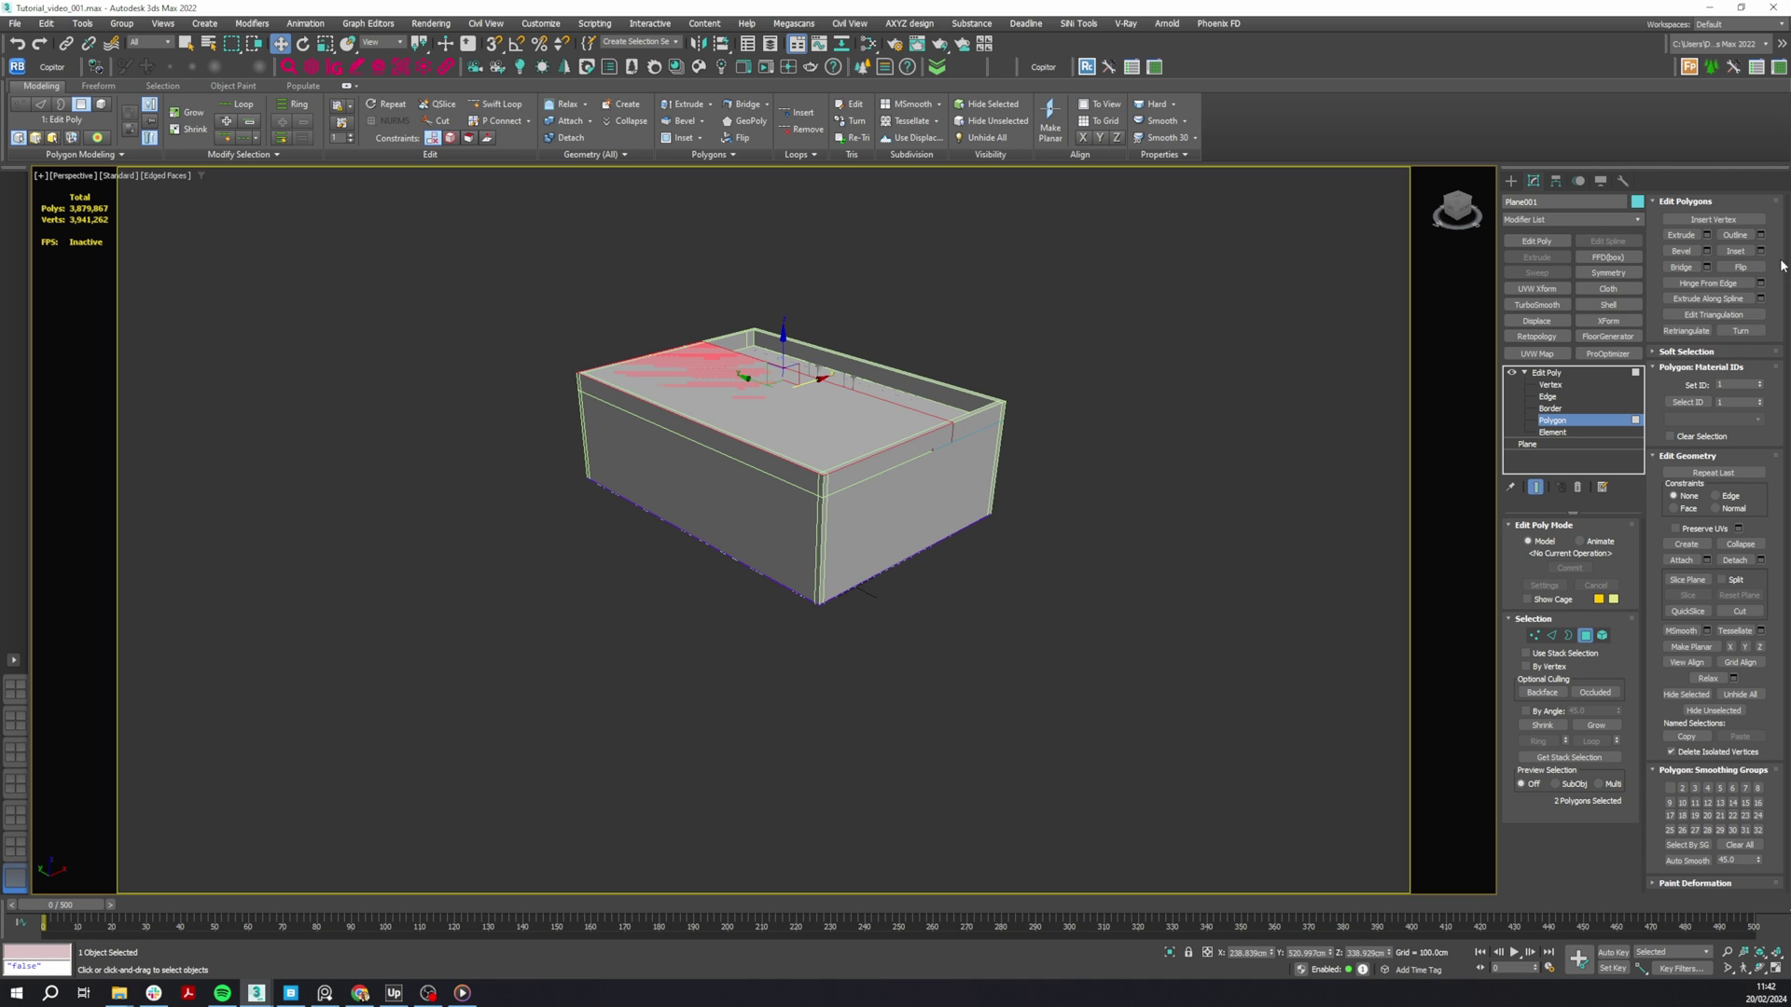
left_click(1750, 266)
left_click(1594, 374)
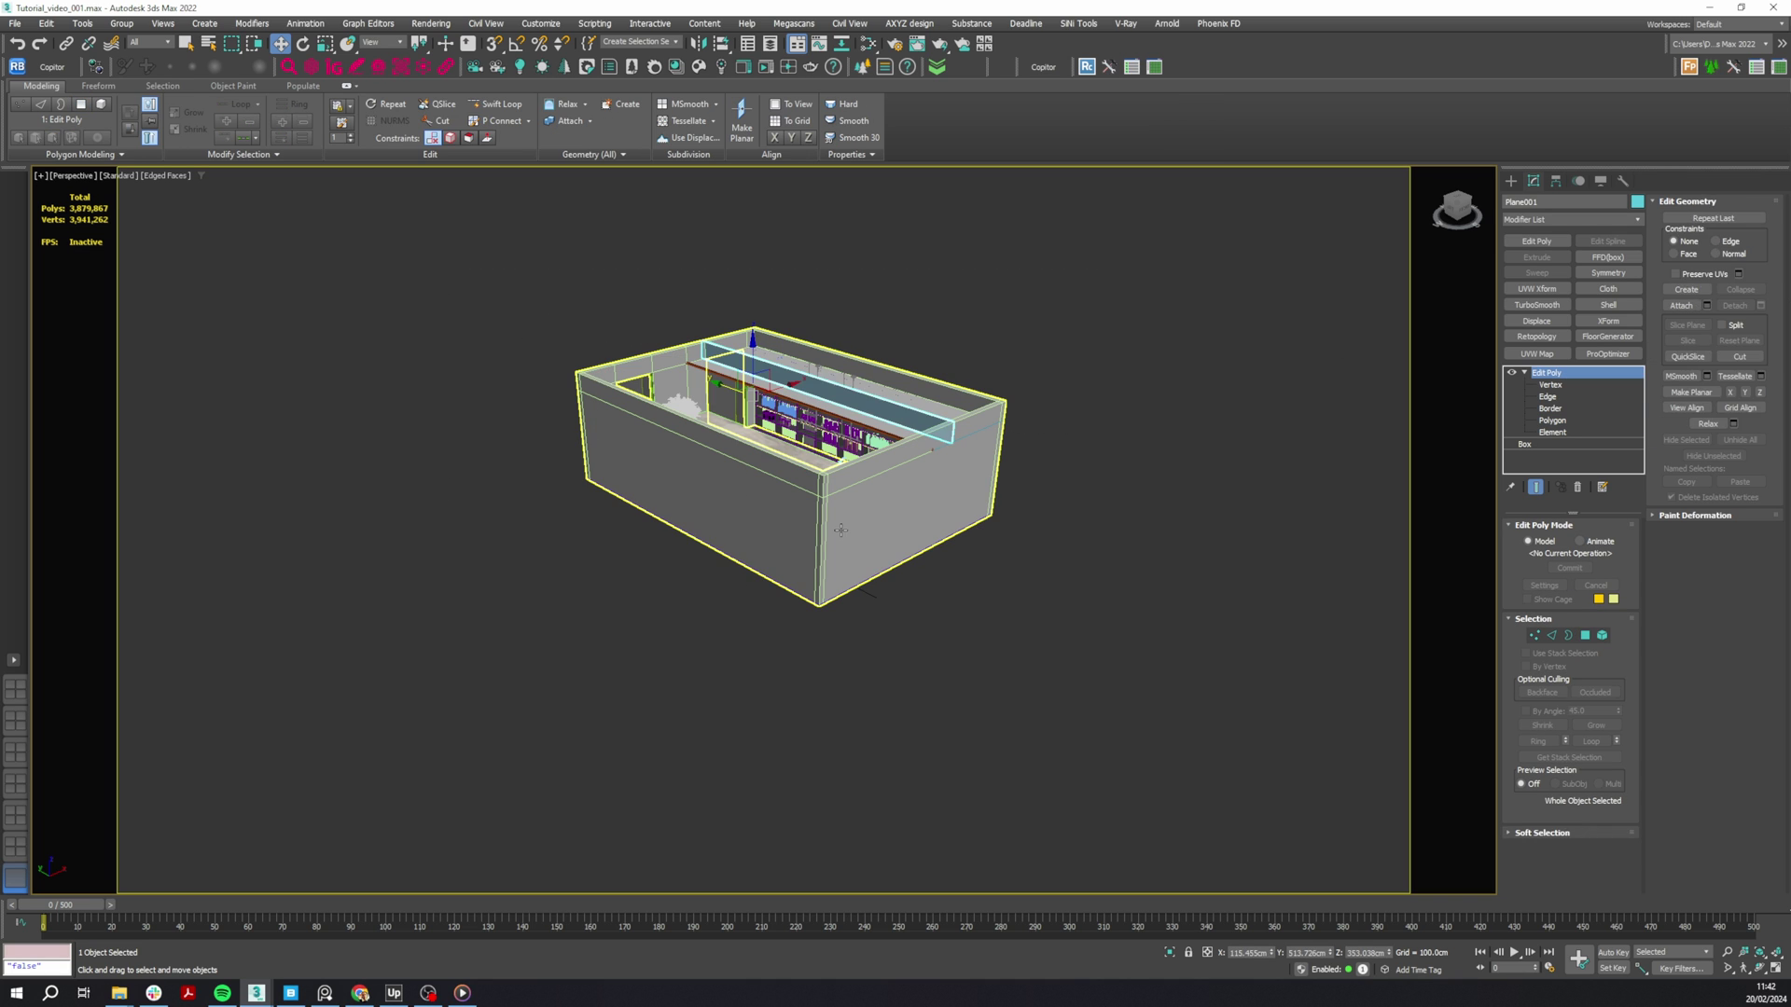
- Enable Backface Cull in the room box's object properties and clear the selection
left_click(839, 530)
right_click(960, 485)
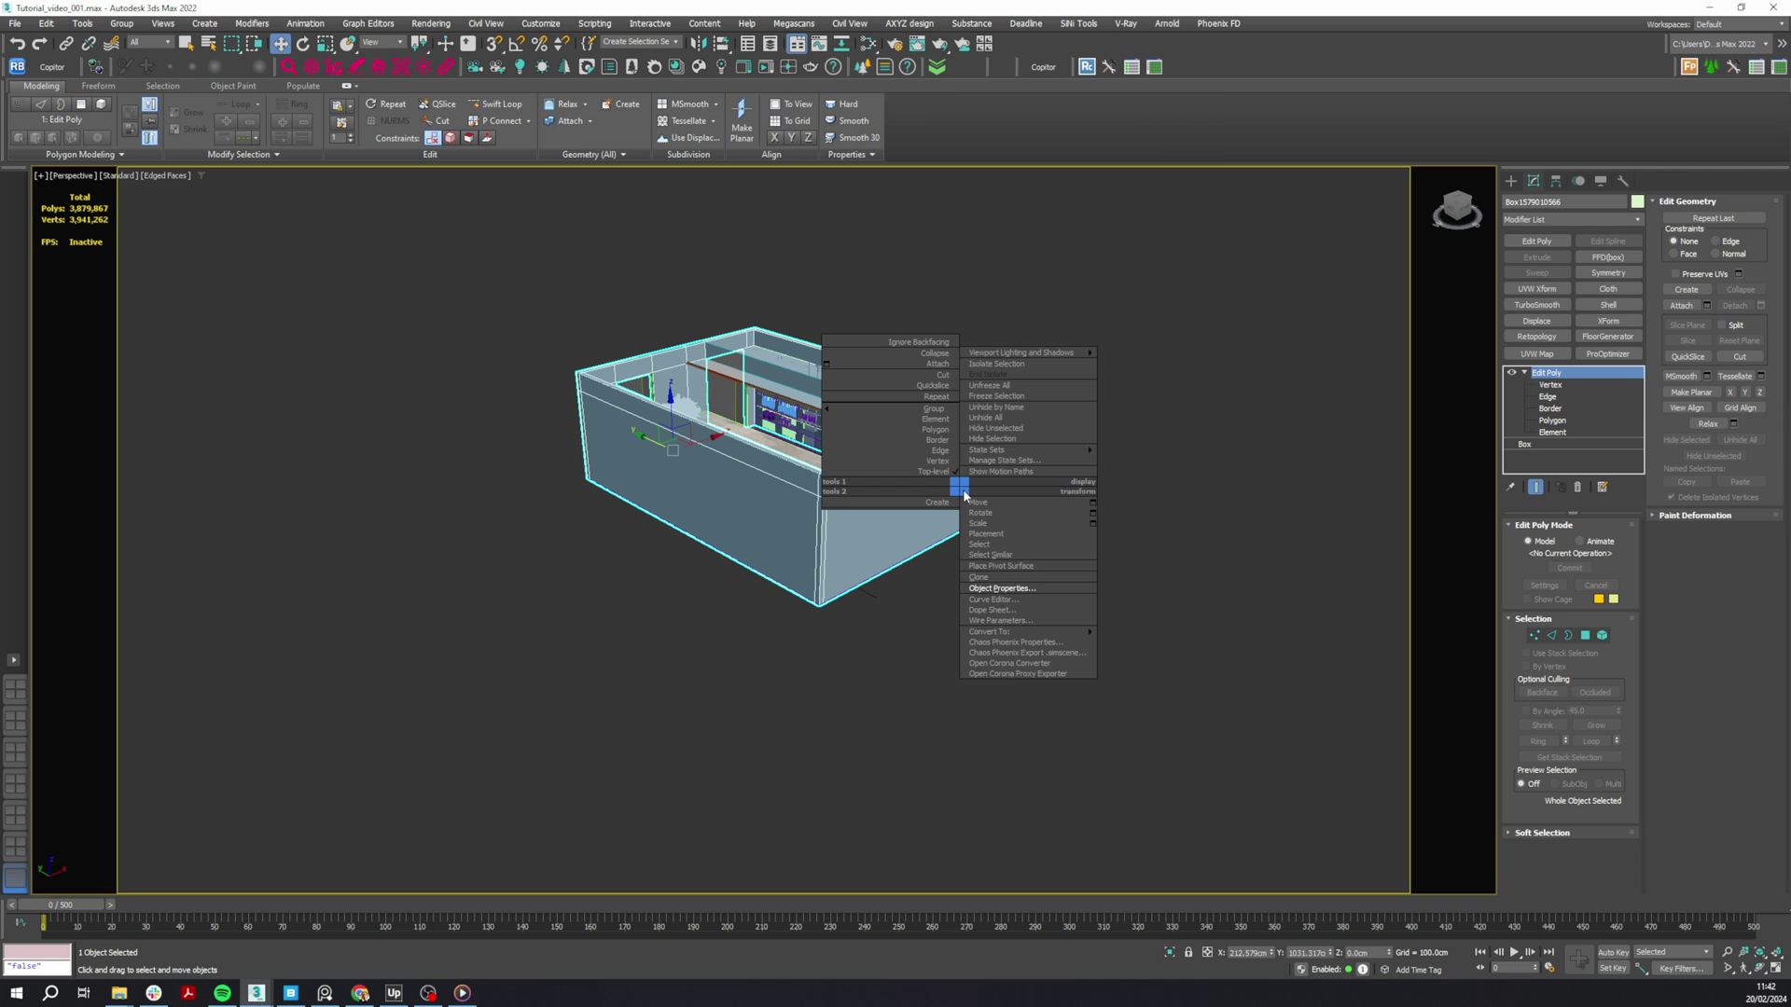
left_click(1007, 594)
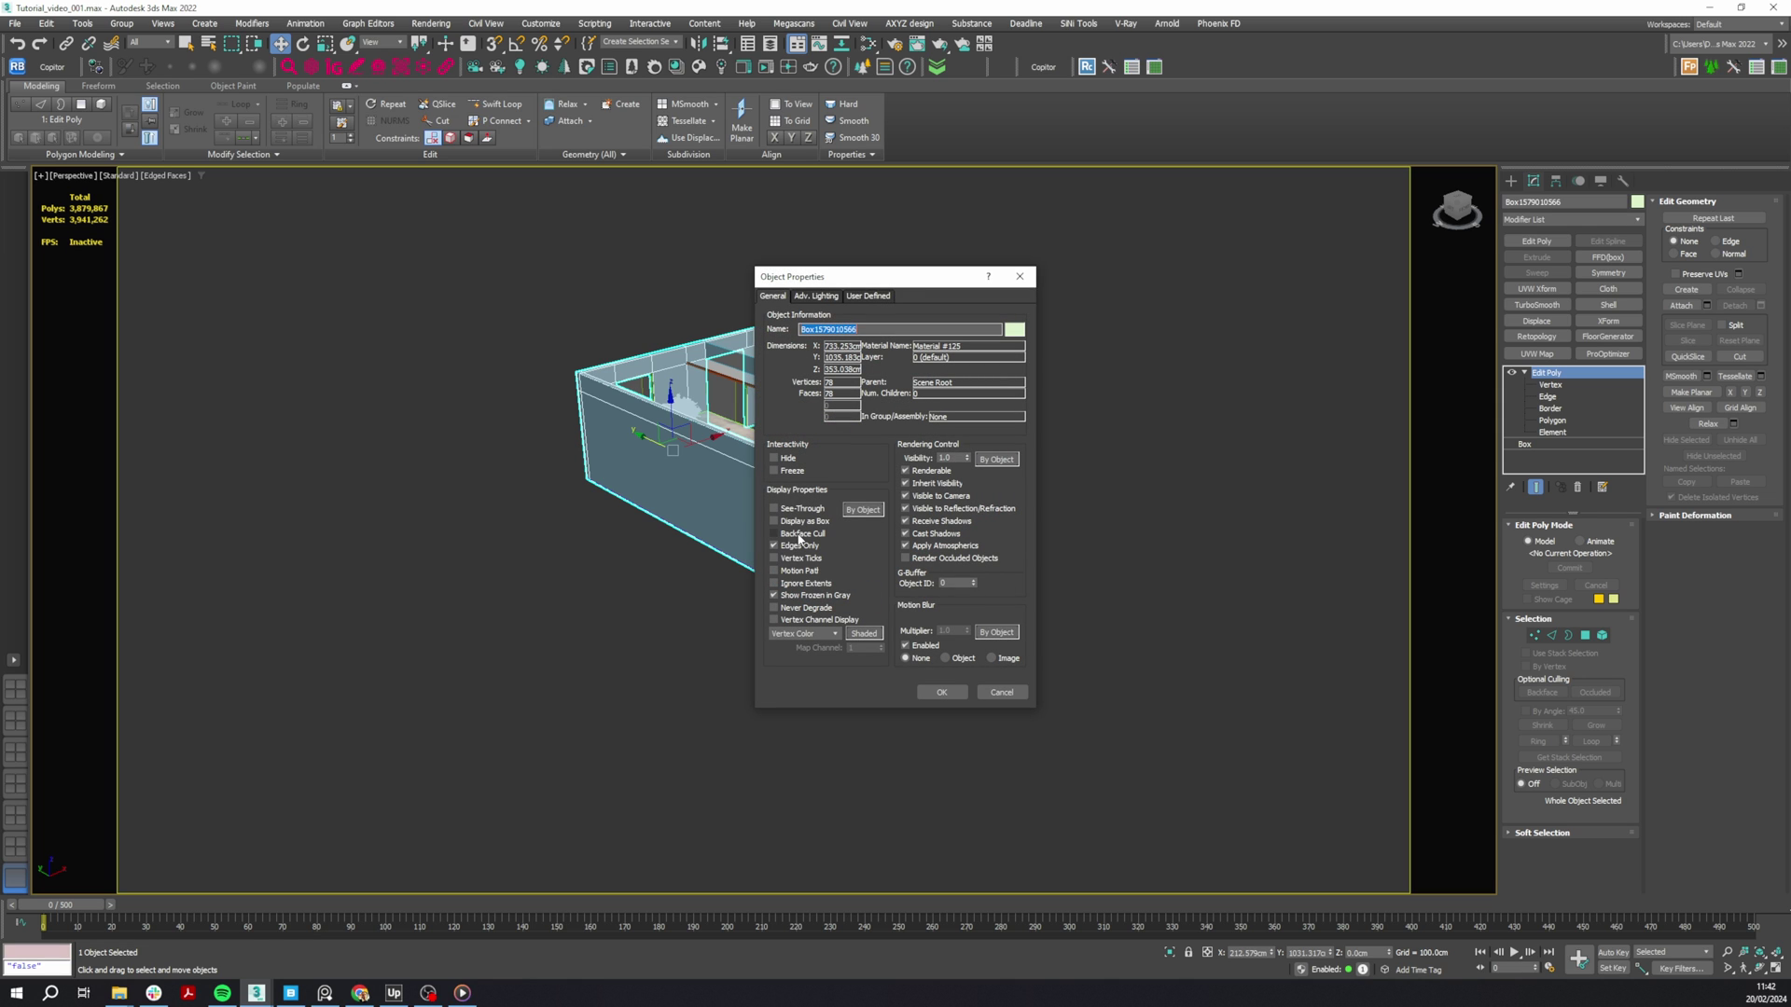
left_click(941, 693)
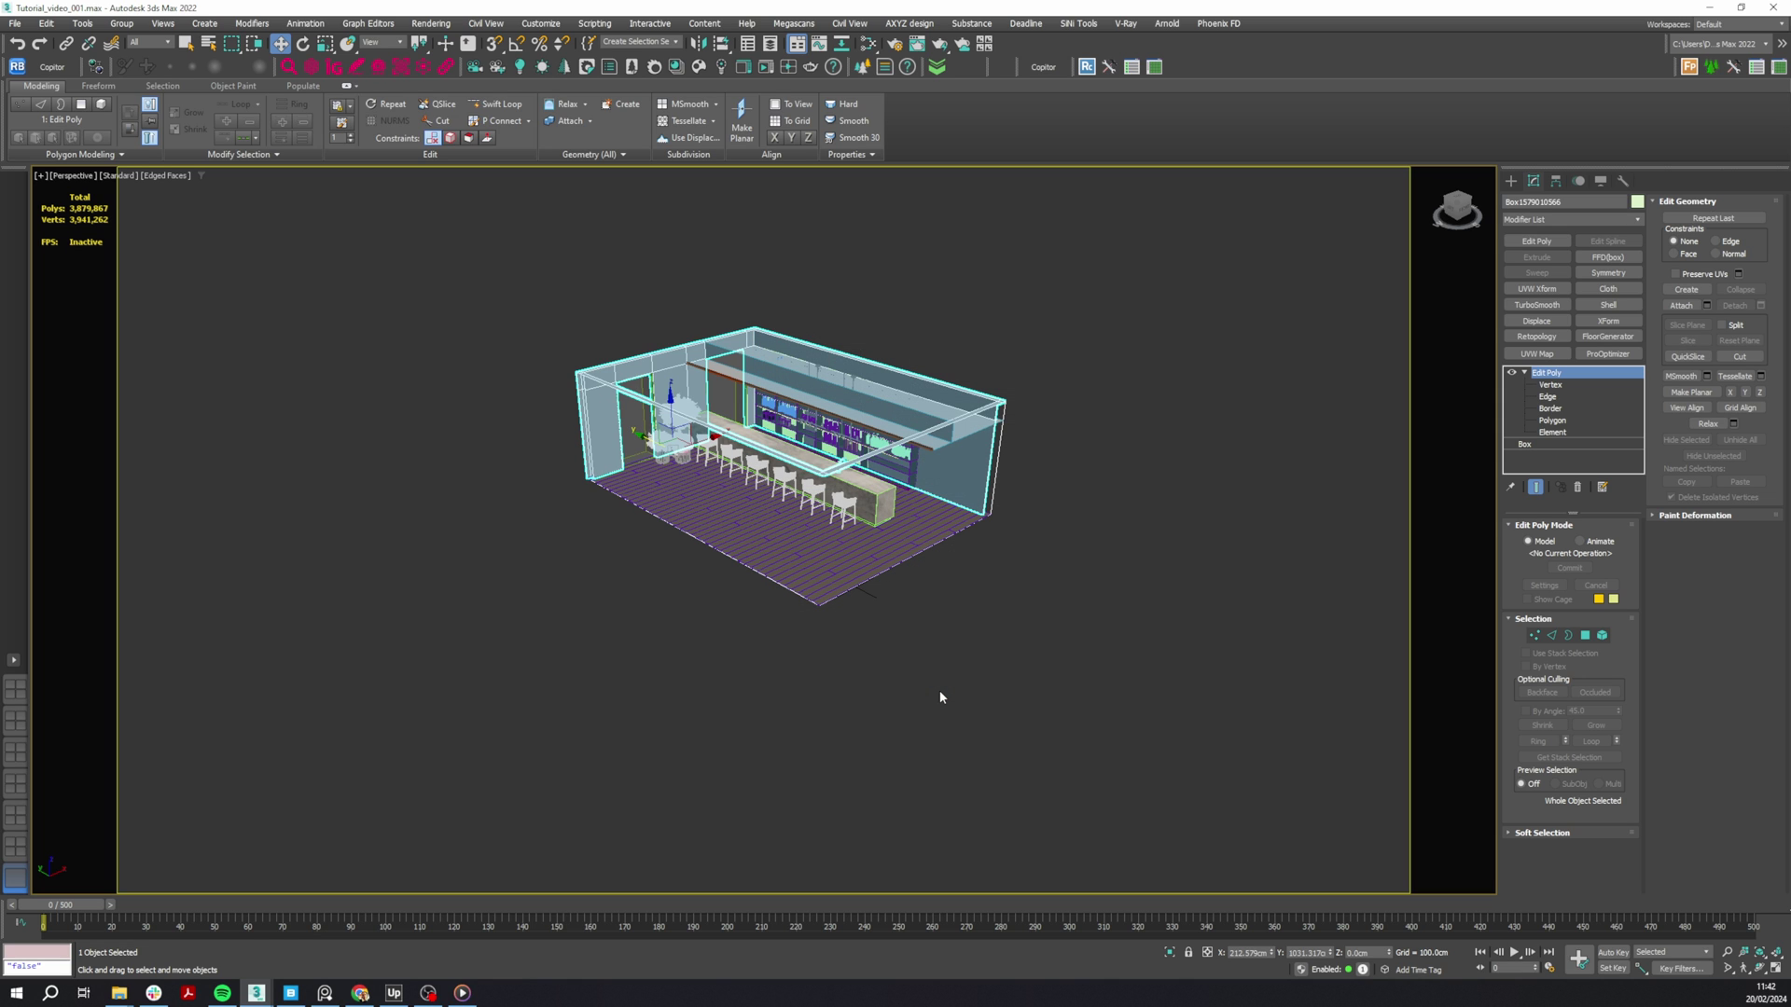
left_click(940, 696)
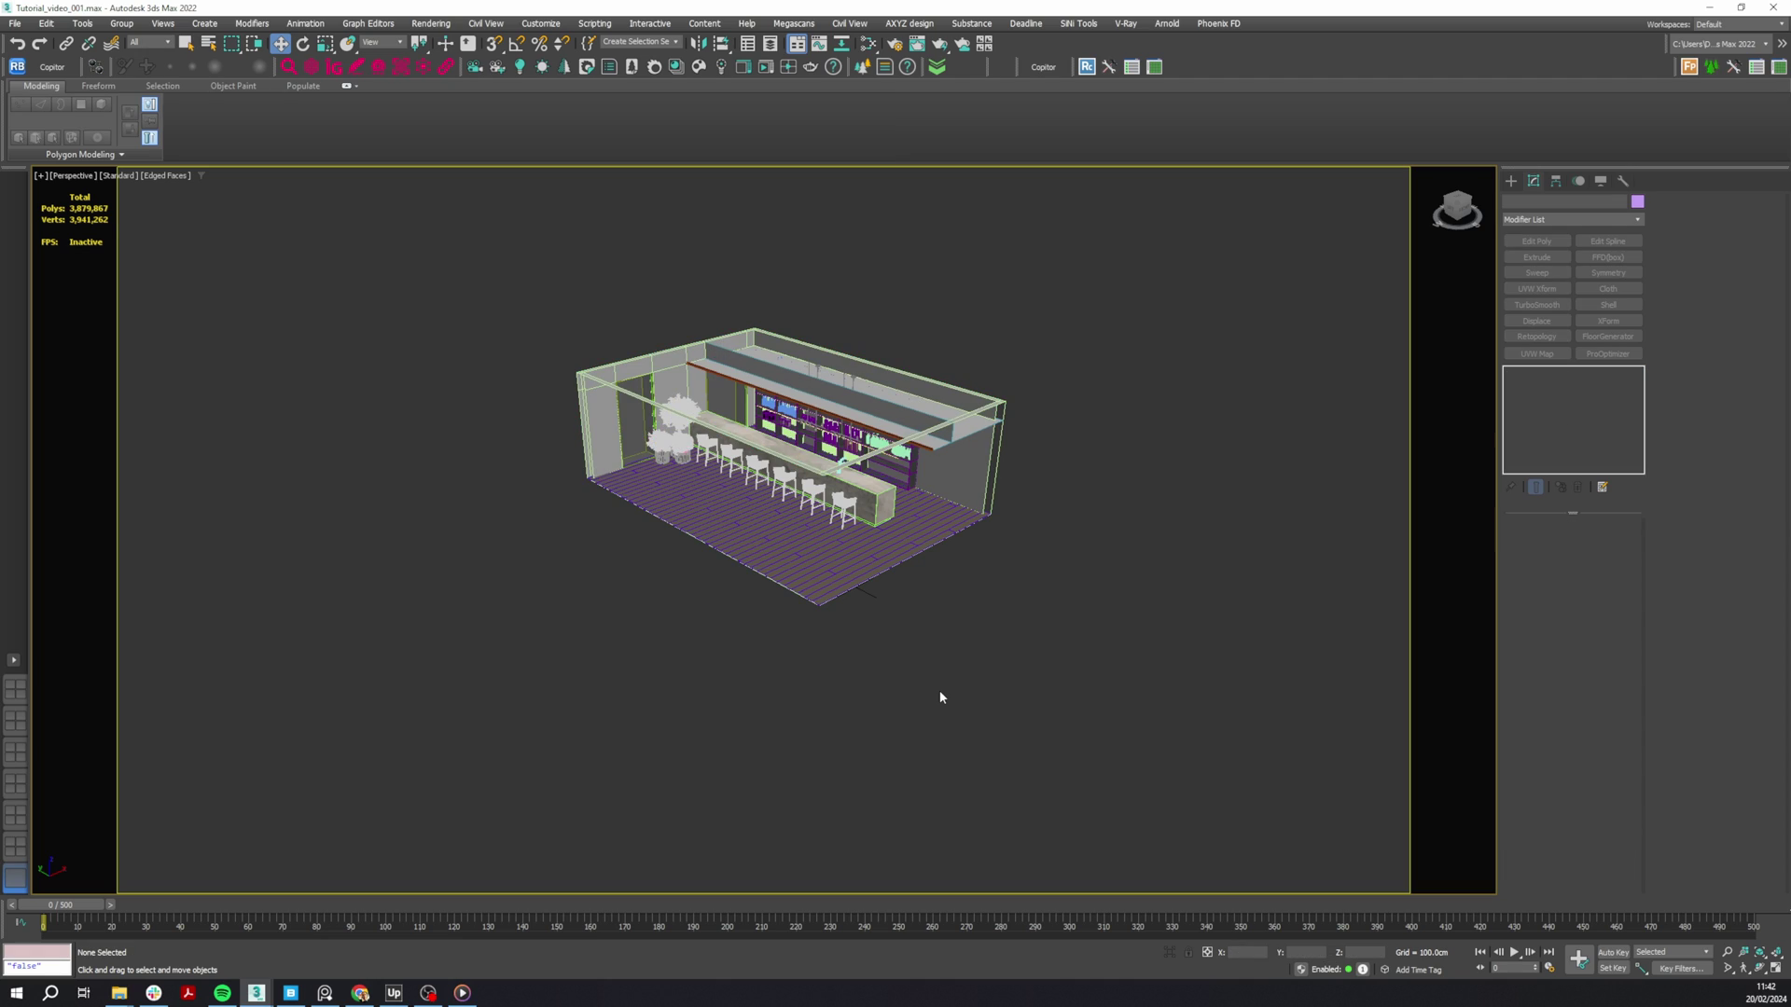
scroll(821, 494, "up", 4)
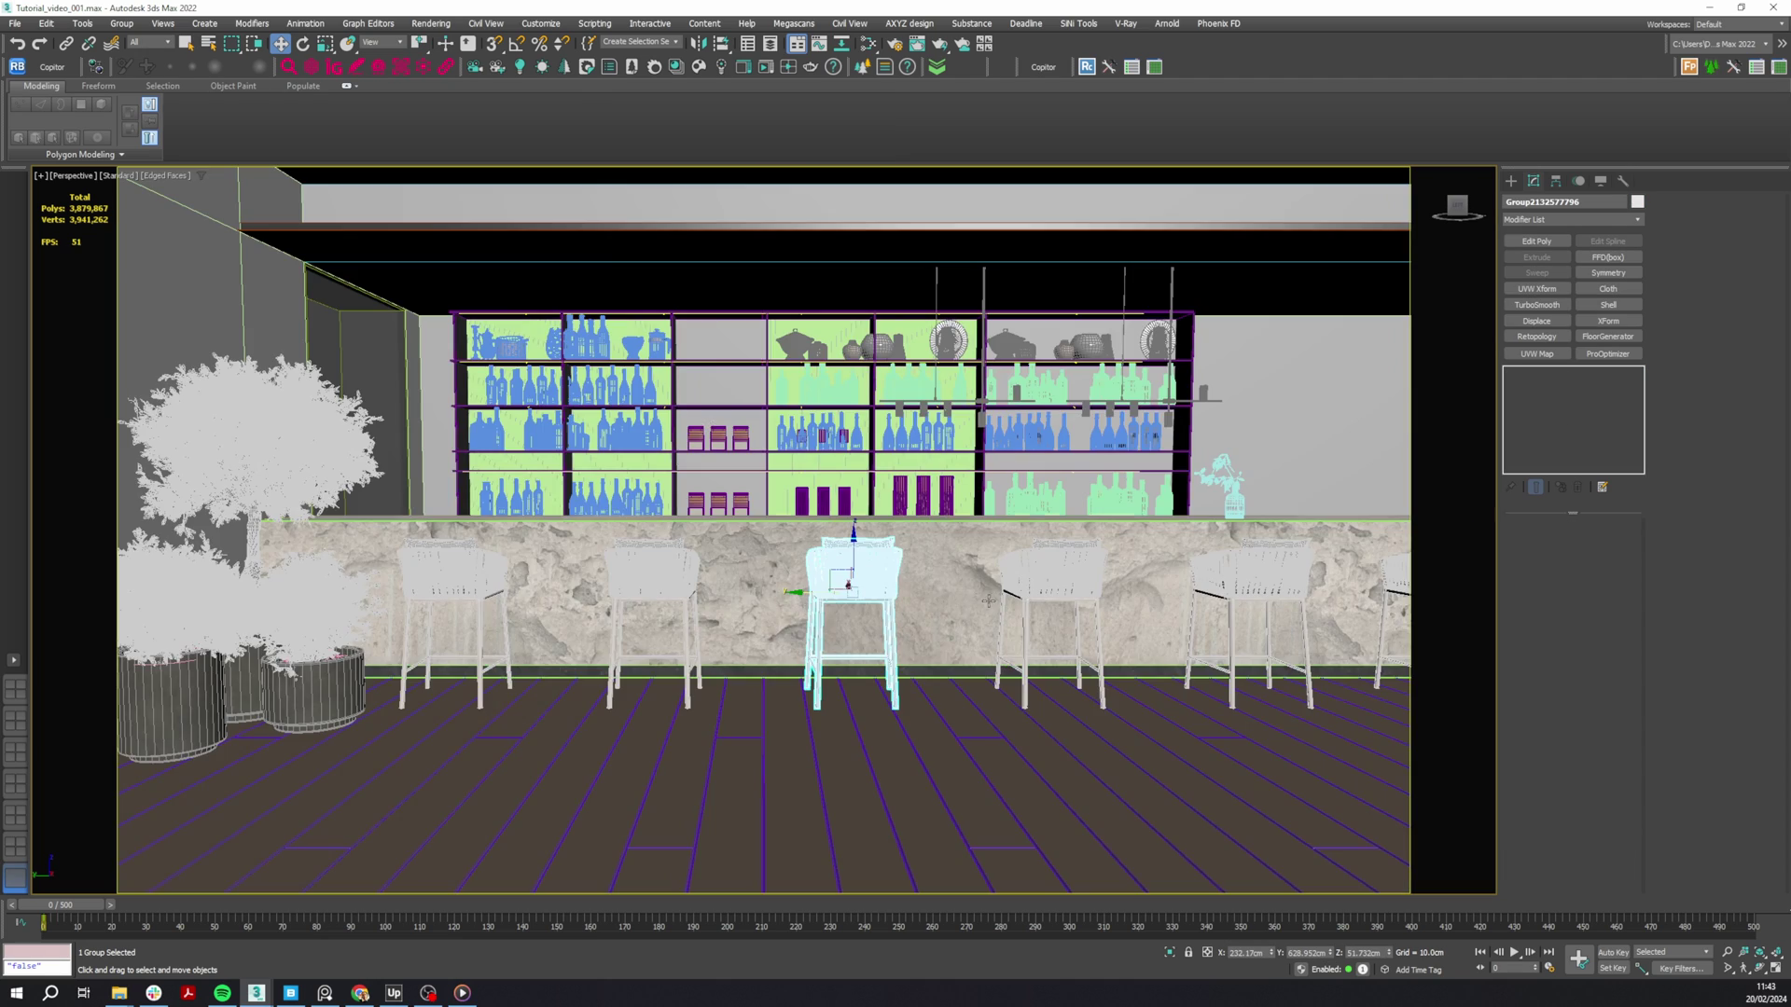
scroll(889, 581, "down", 4)
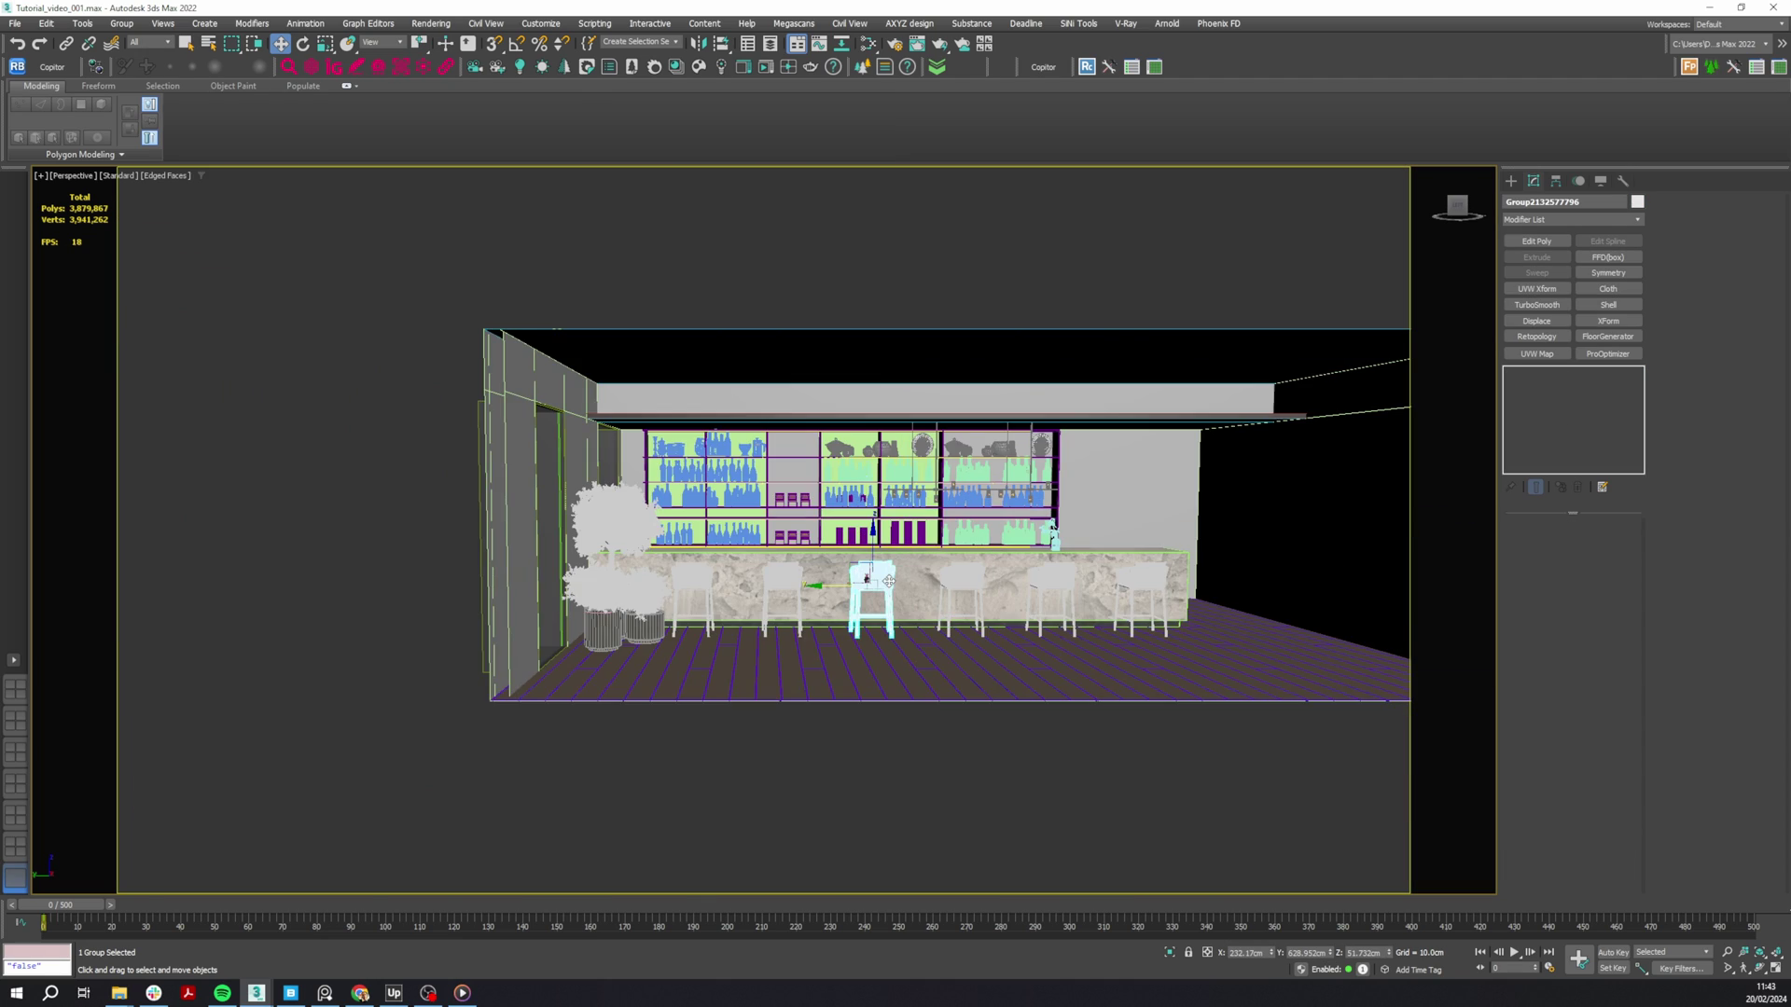
middle_click_drag(888, 581, 819, 574, "alt")
middle_click_drag(927, 564, 886, 563, "alt")
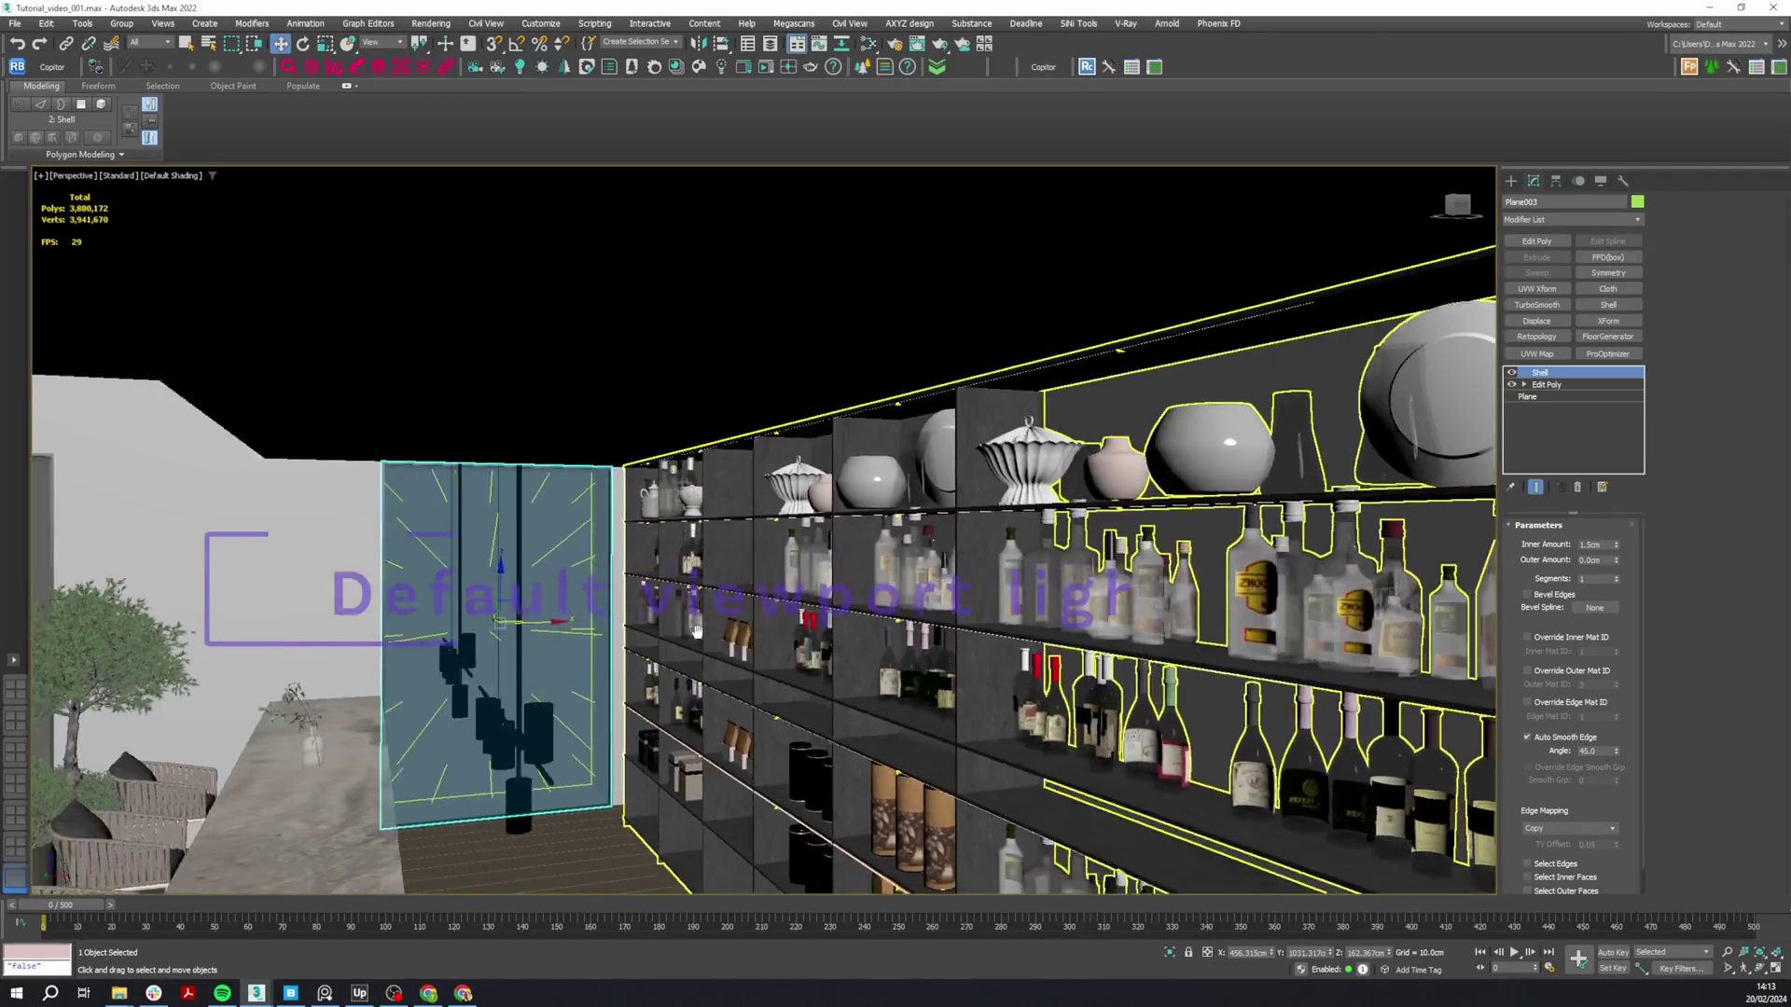
- Select the main ceiling plane and examine its shading from inside the room
middle_click_drag(653, 299, 622, 299, "alt")
left_click(644, 307)
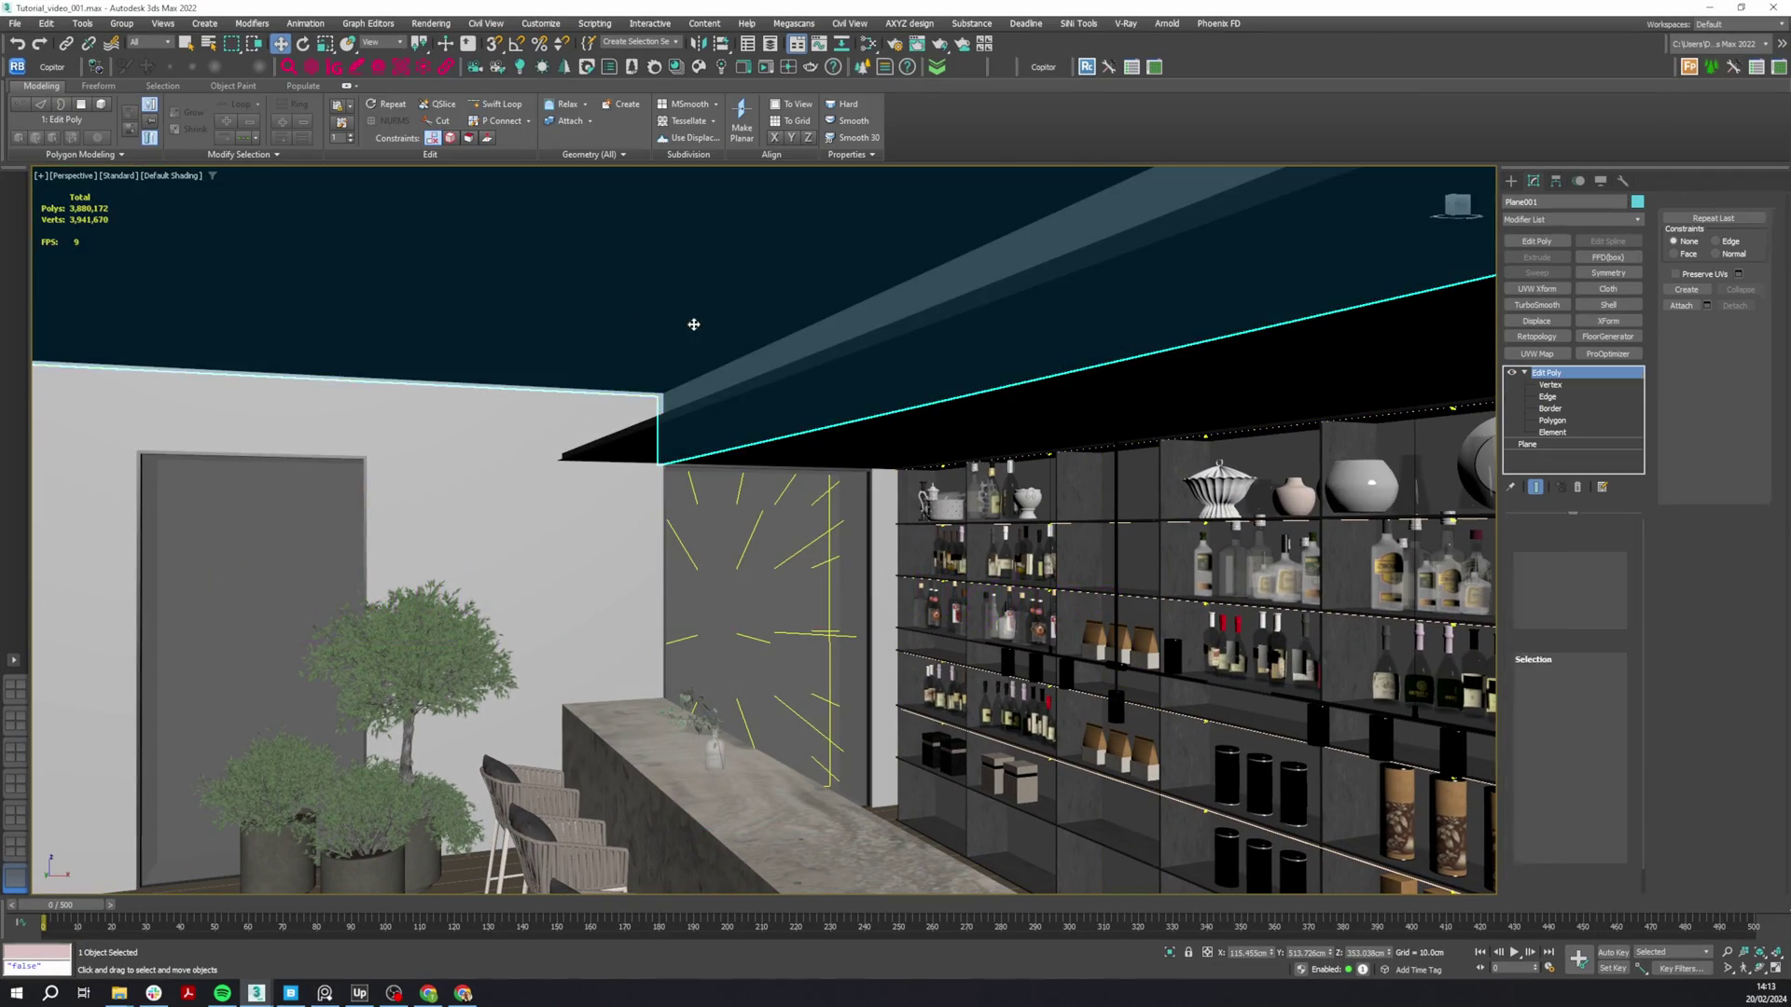
scroll(699, 308, "up", 5)
mouse_move(664, 312)
middle_mouse_down("alt")
mouse_move(720, 314)
mouse_move(696, 320)
middle_mouse_up("alt")
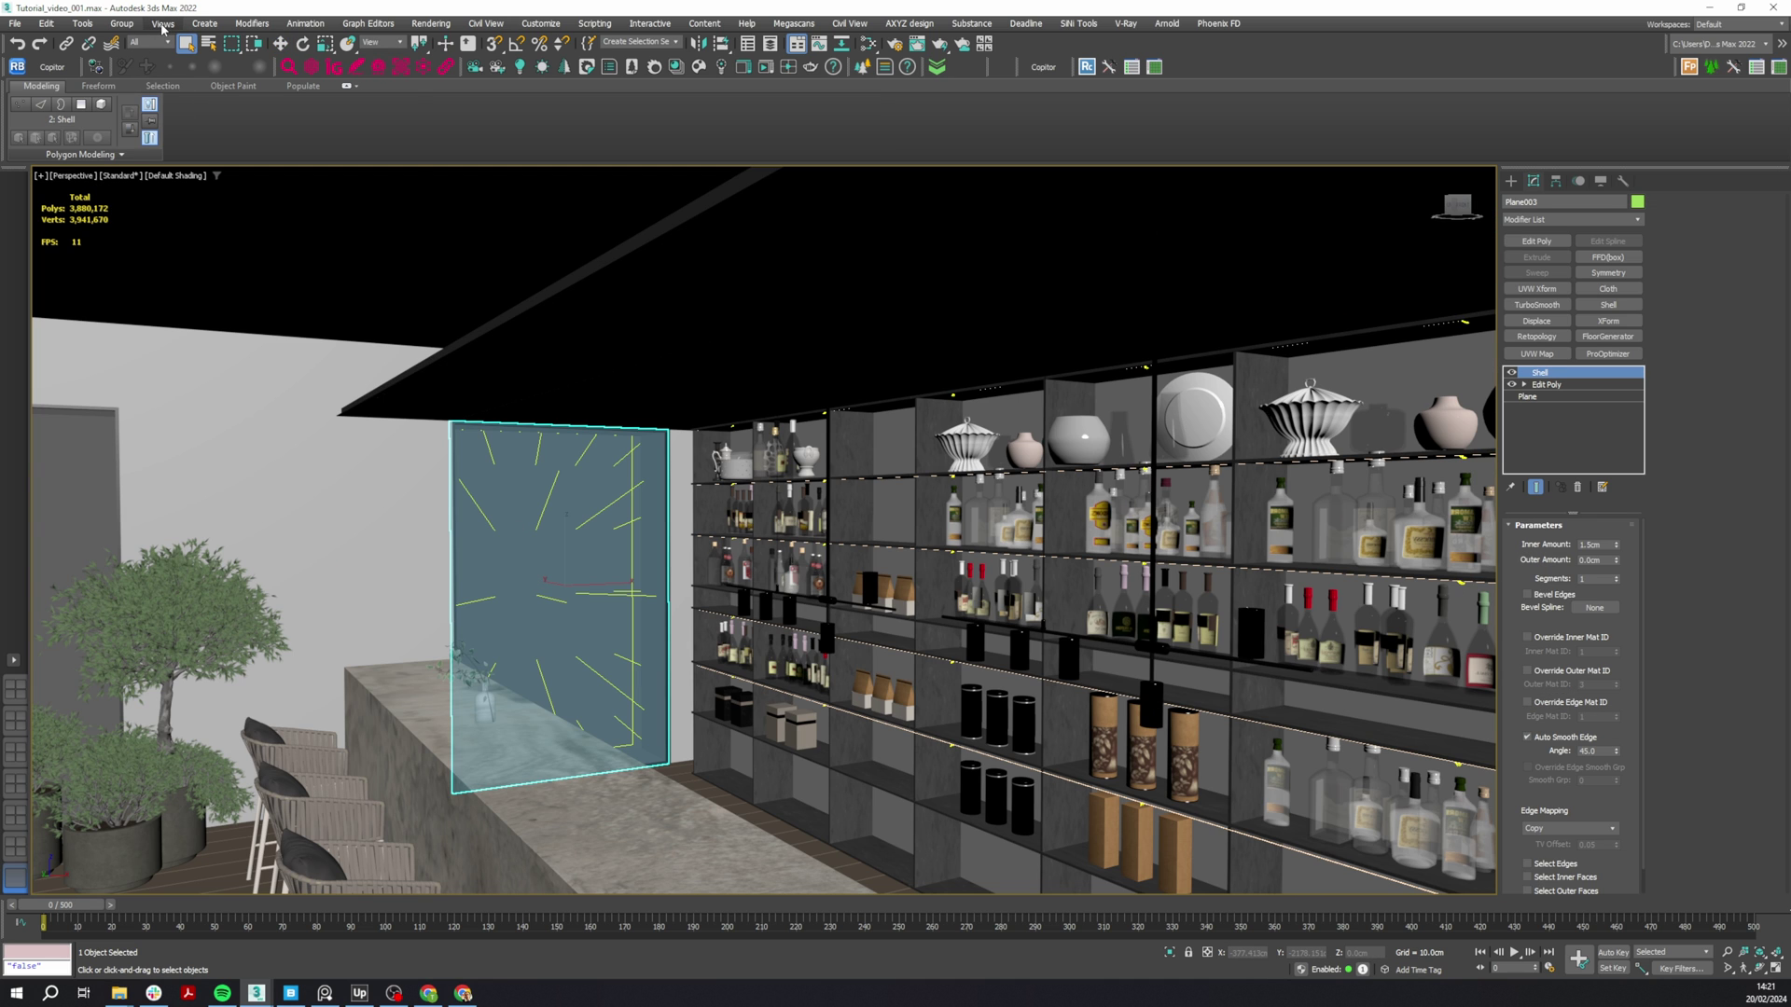
- Set the perspective viewport's default lighting to 2 Default Lights in its per-view settings
left_click(162, 25)
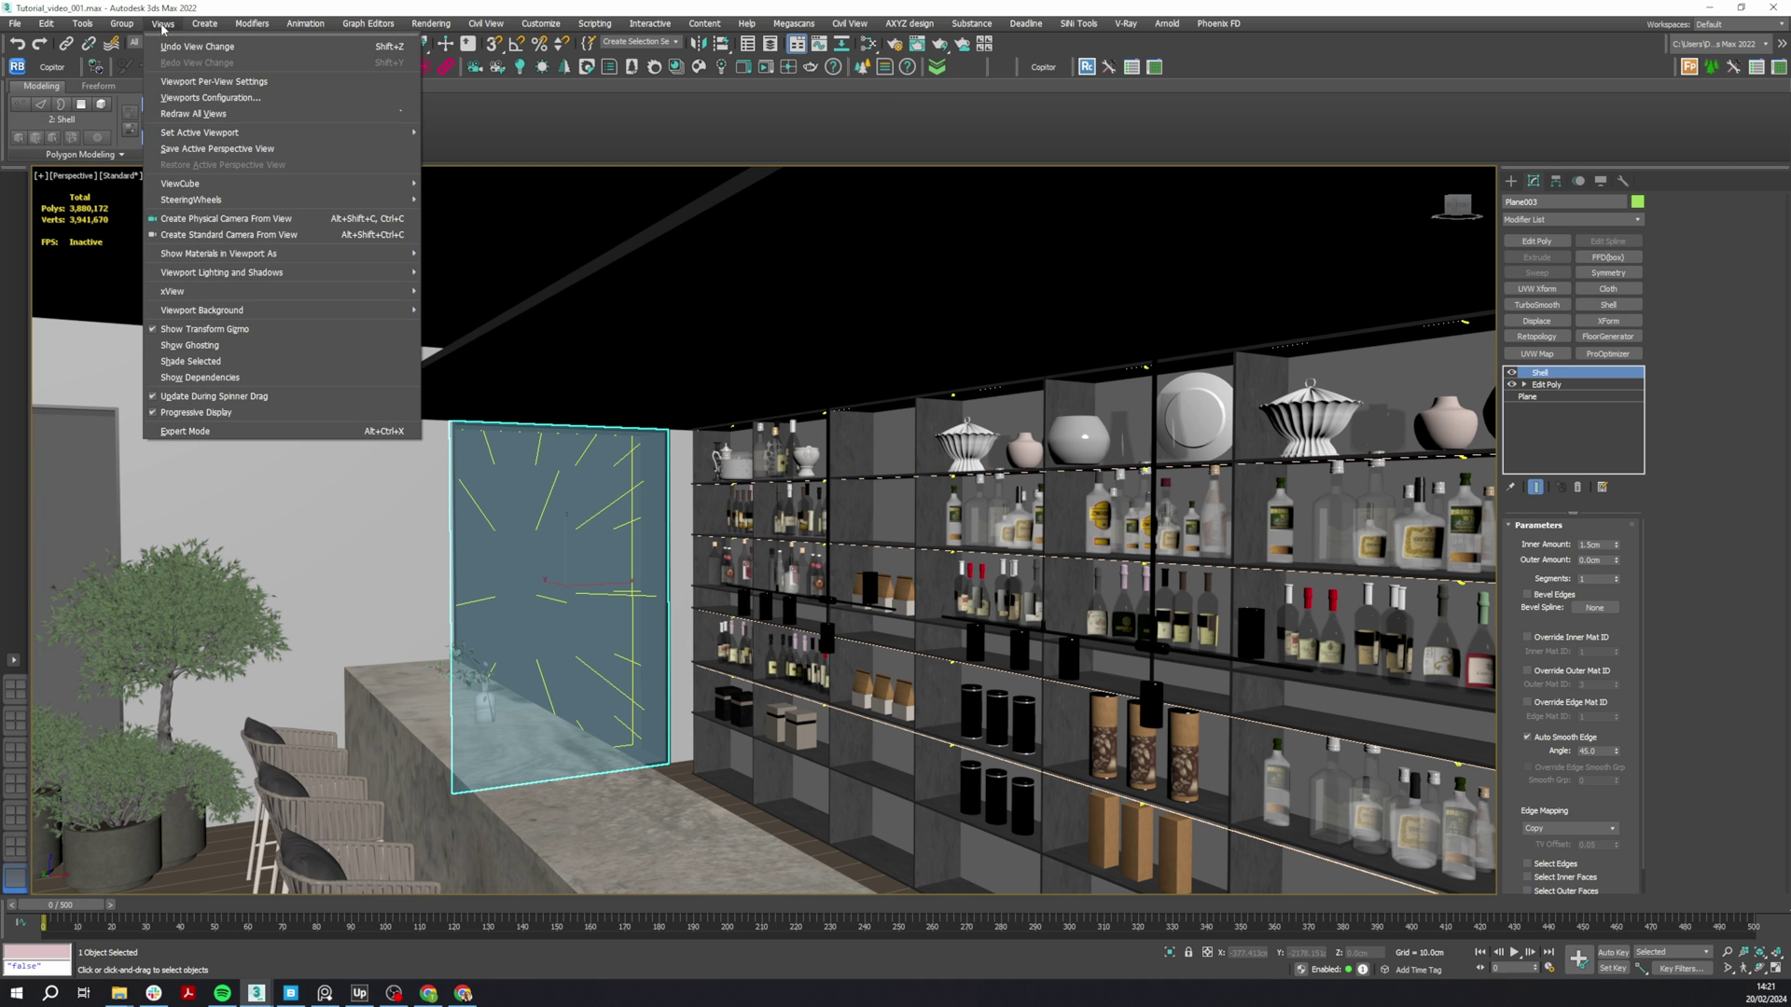
left_click(196, 82)
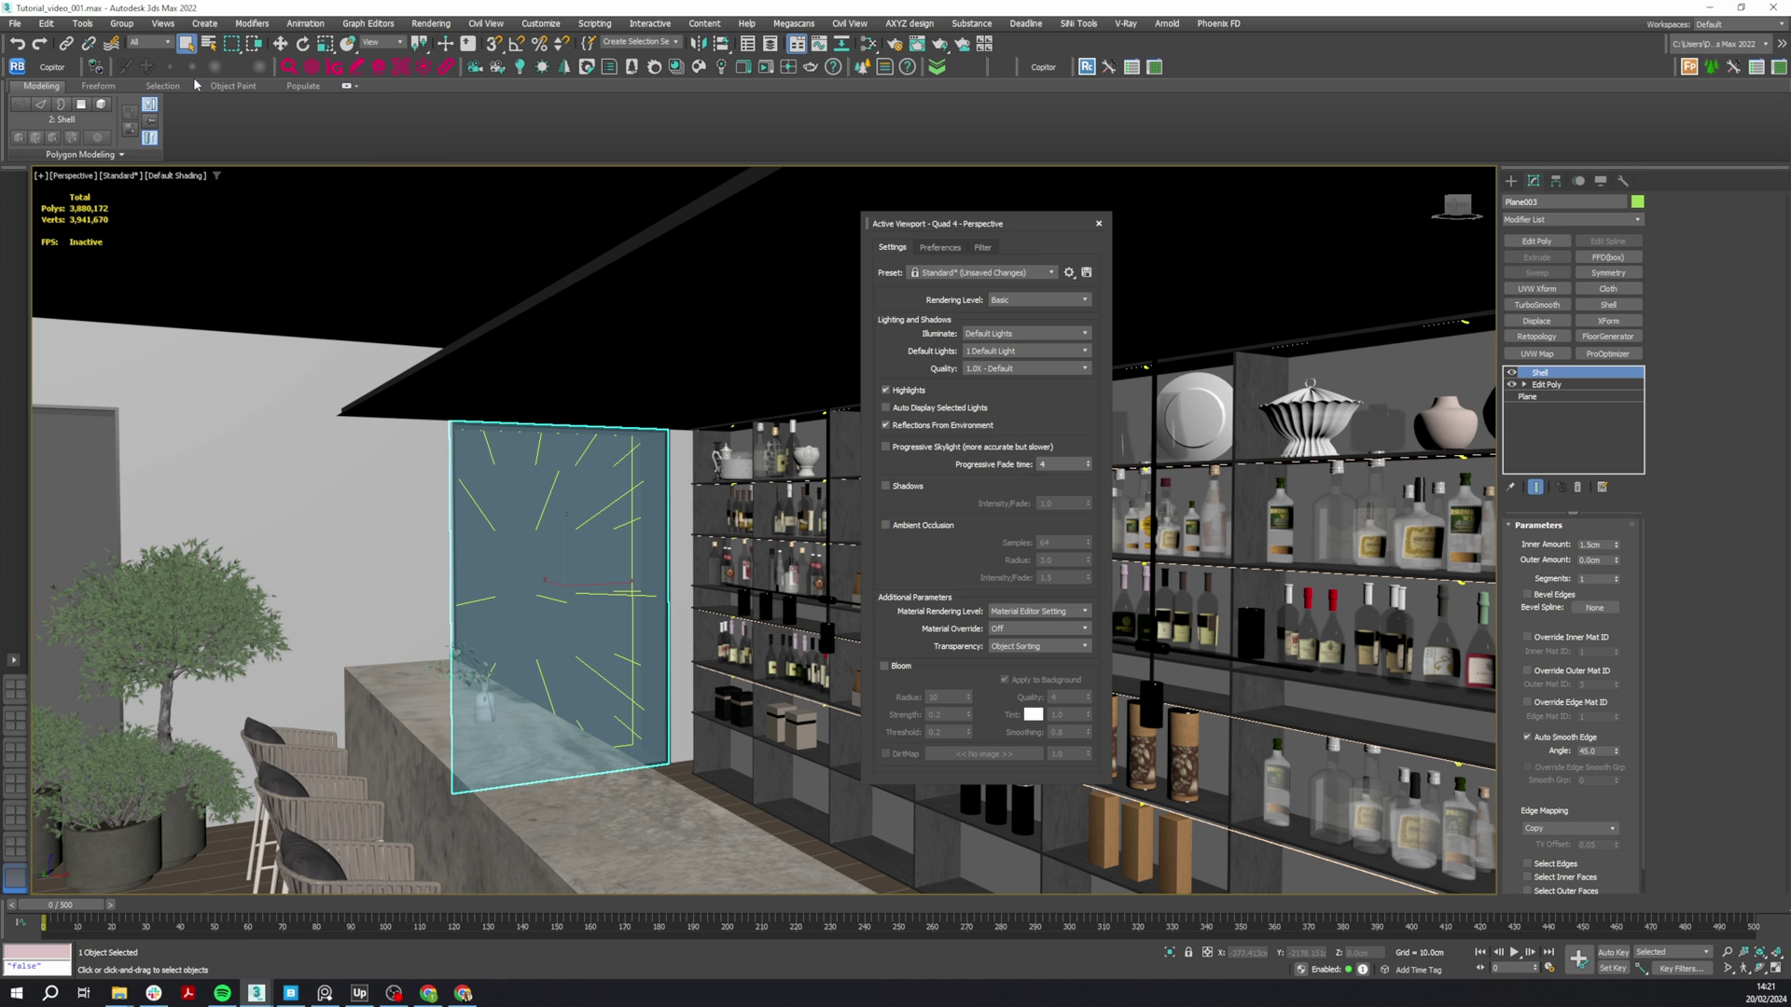
left_click(1041, 350)
left_click(1034, 371)
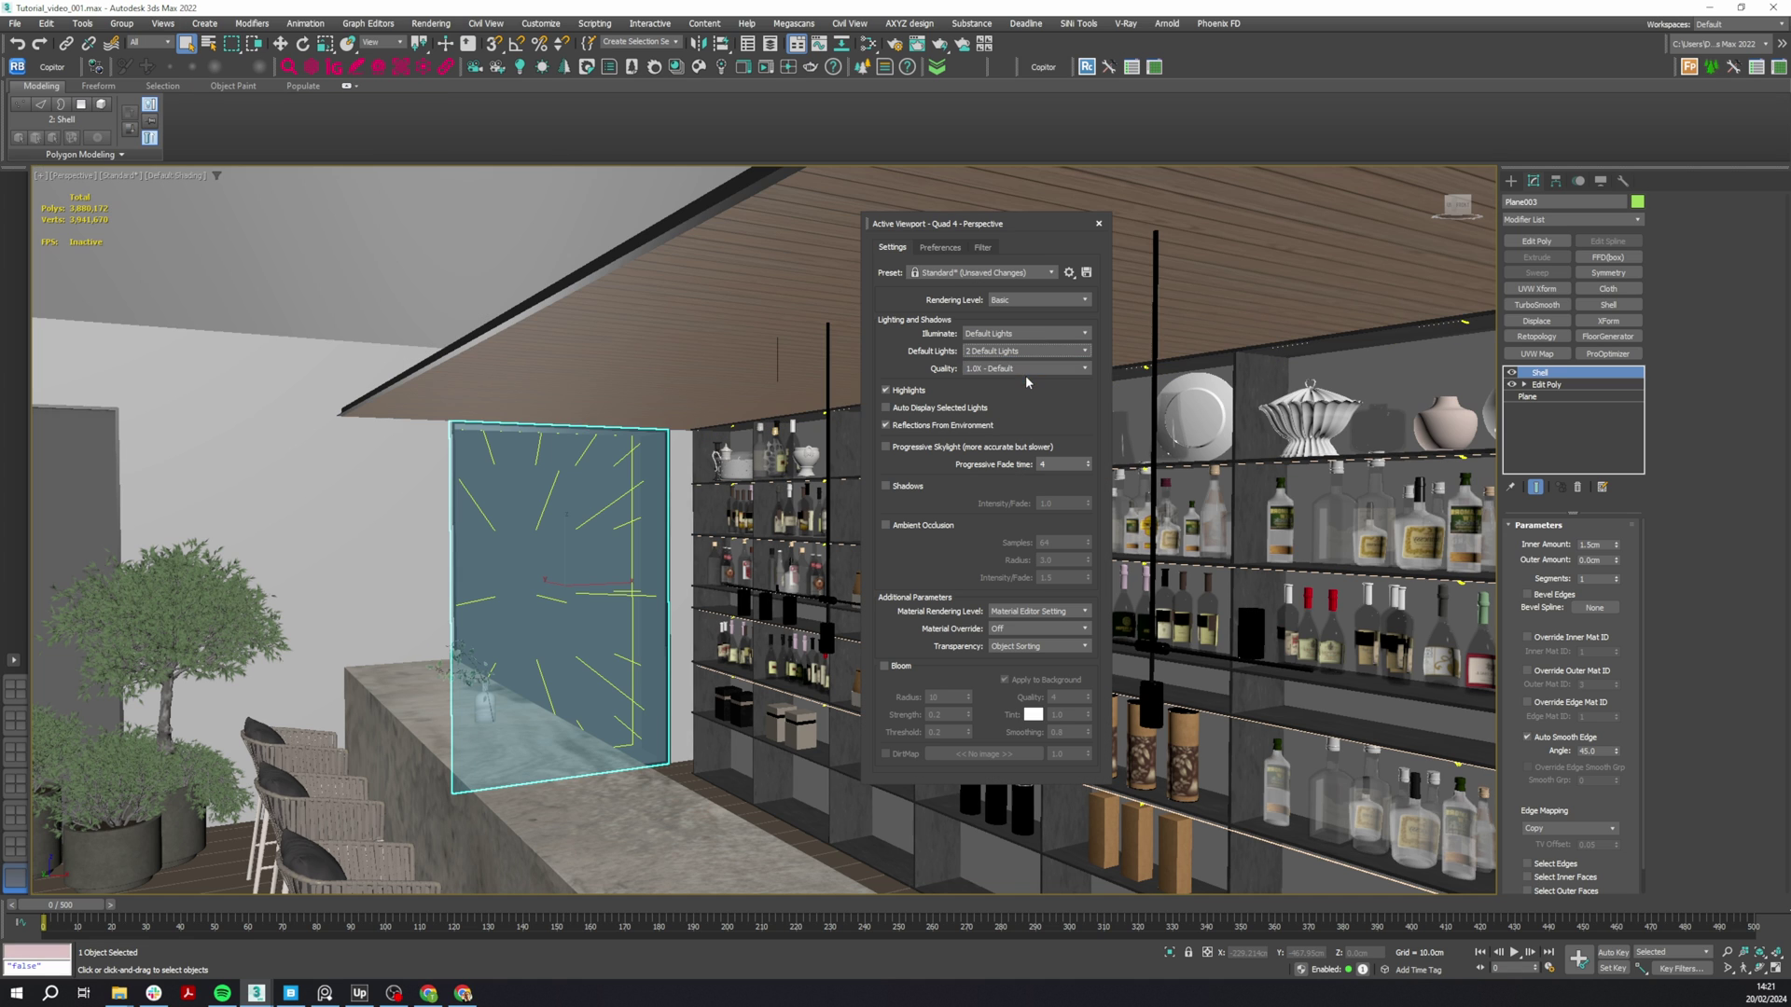
left_click(1098, 224)
- Select the lowered slatted ceiling panel above the bar and pick its UVW Map modifier
middle_click_drag(825, 392, 919, 290, "alt")
left_click(907, 347)
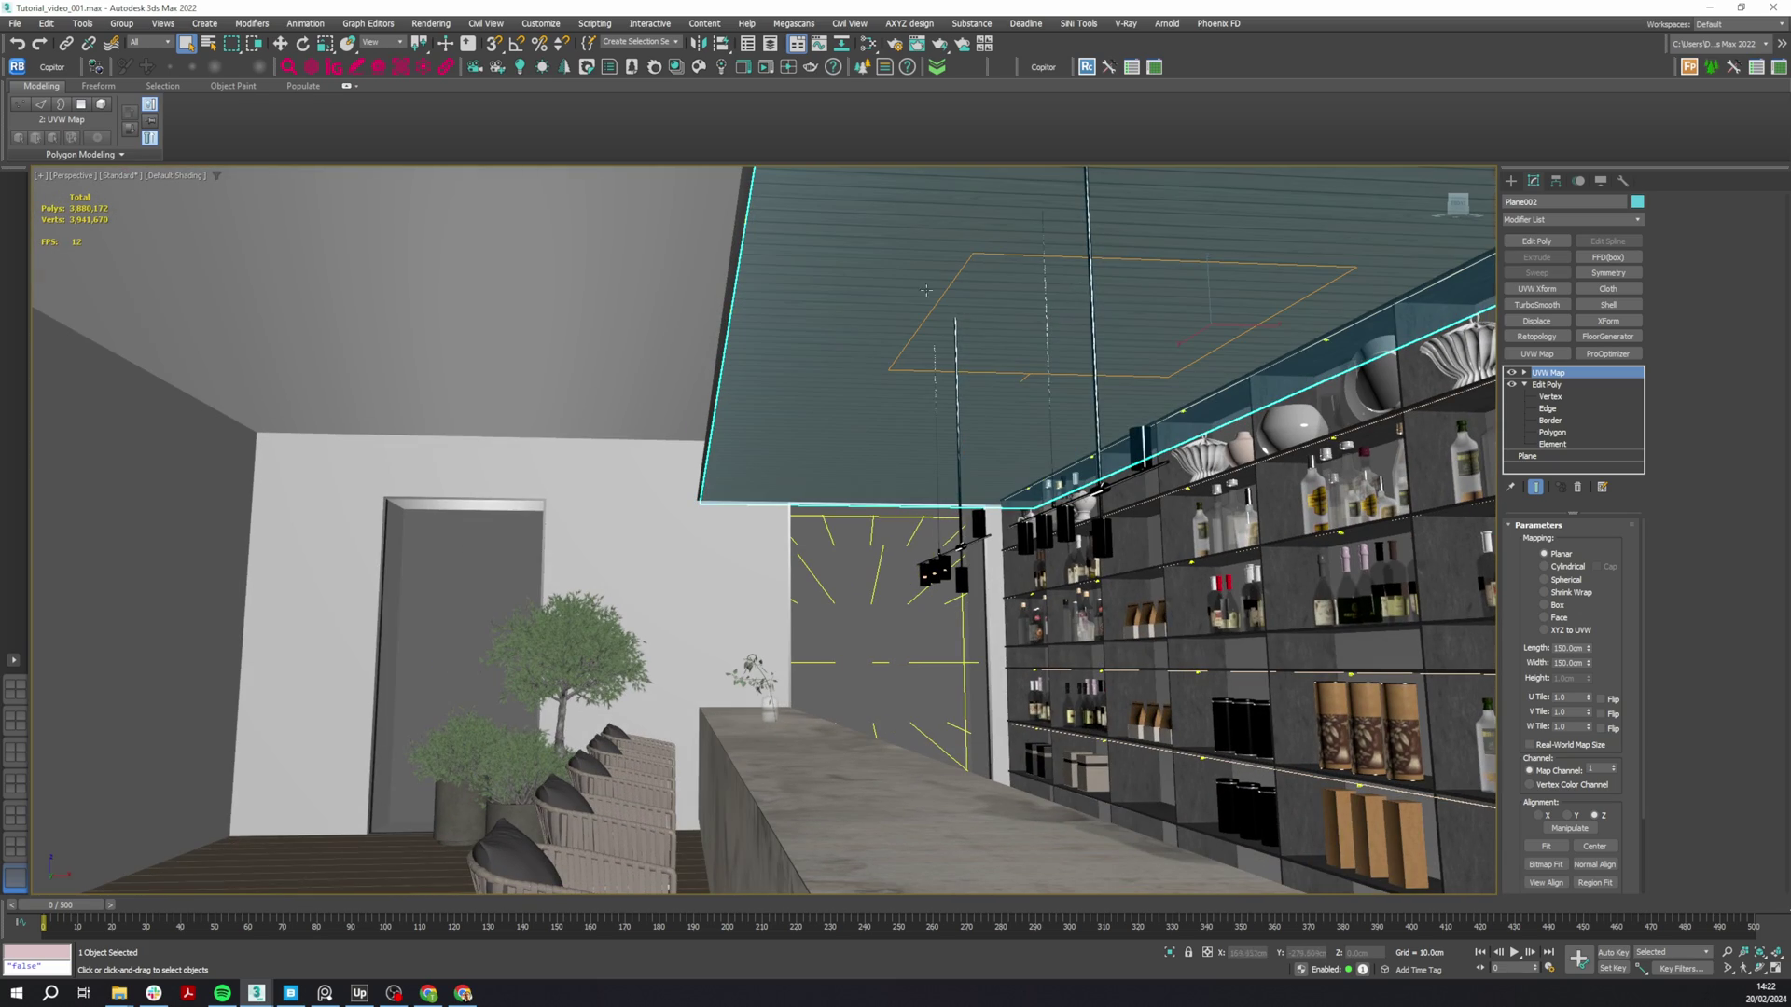
left_click(1545, 374)
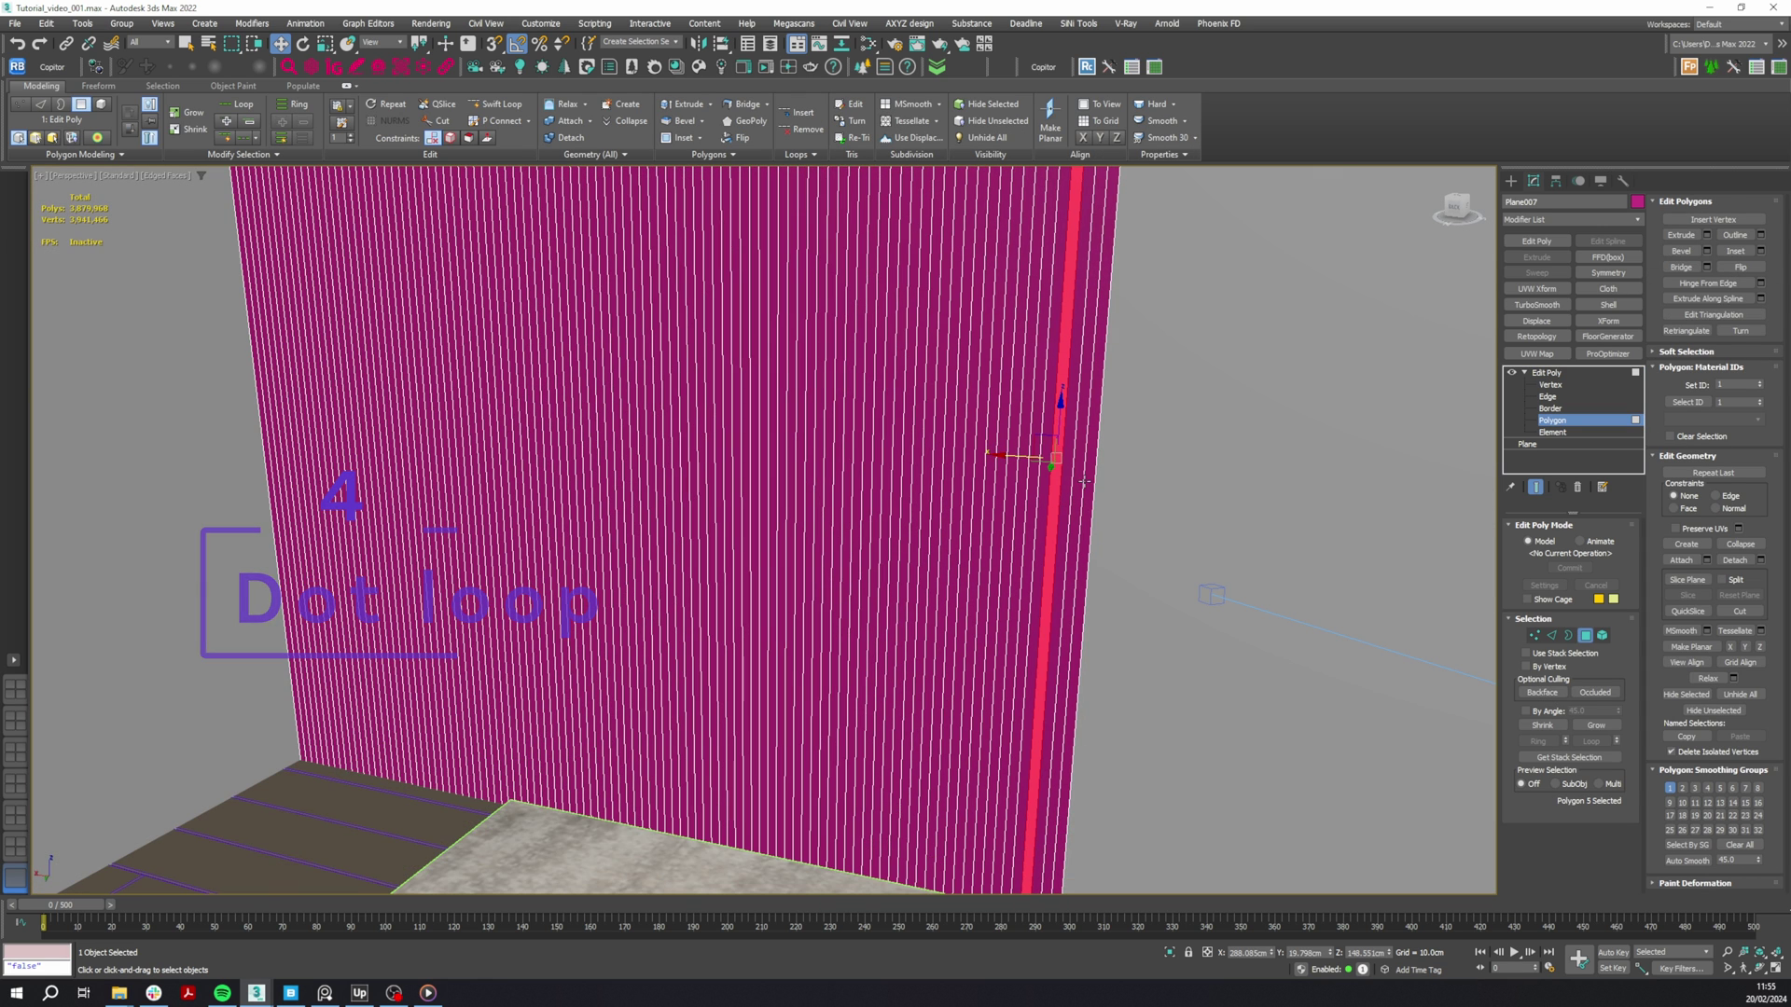
- Select every other vertical strip polygon of the magenta wall panel one by one, starting from its outer edge
left_click(1100, 492)
scroll(1103, 485, "up", 3)
left_click(1038, 491, "ctrl")
left_click(987, 492, "ctrl")
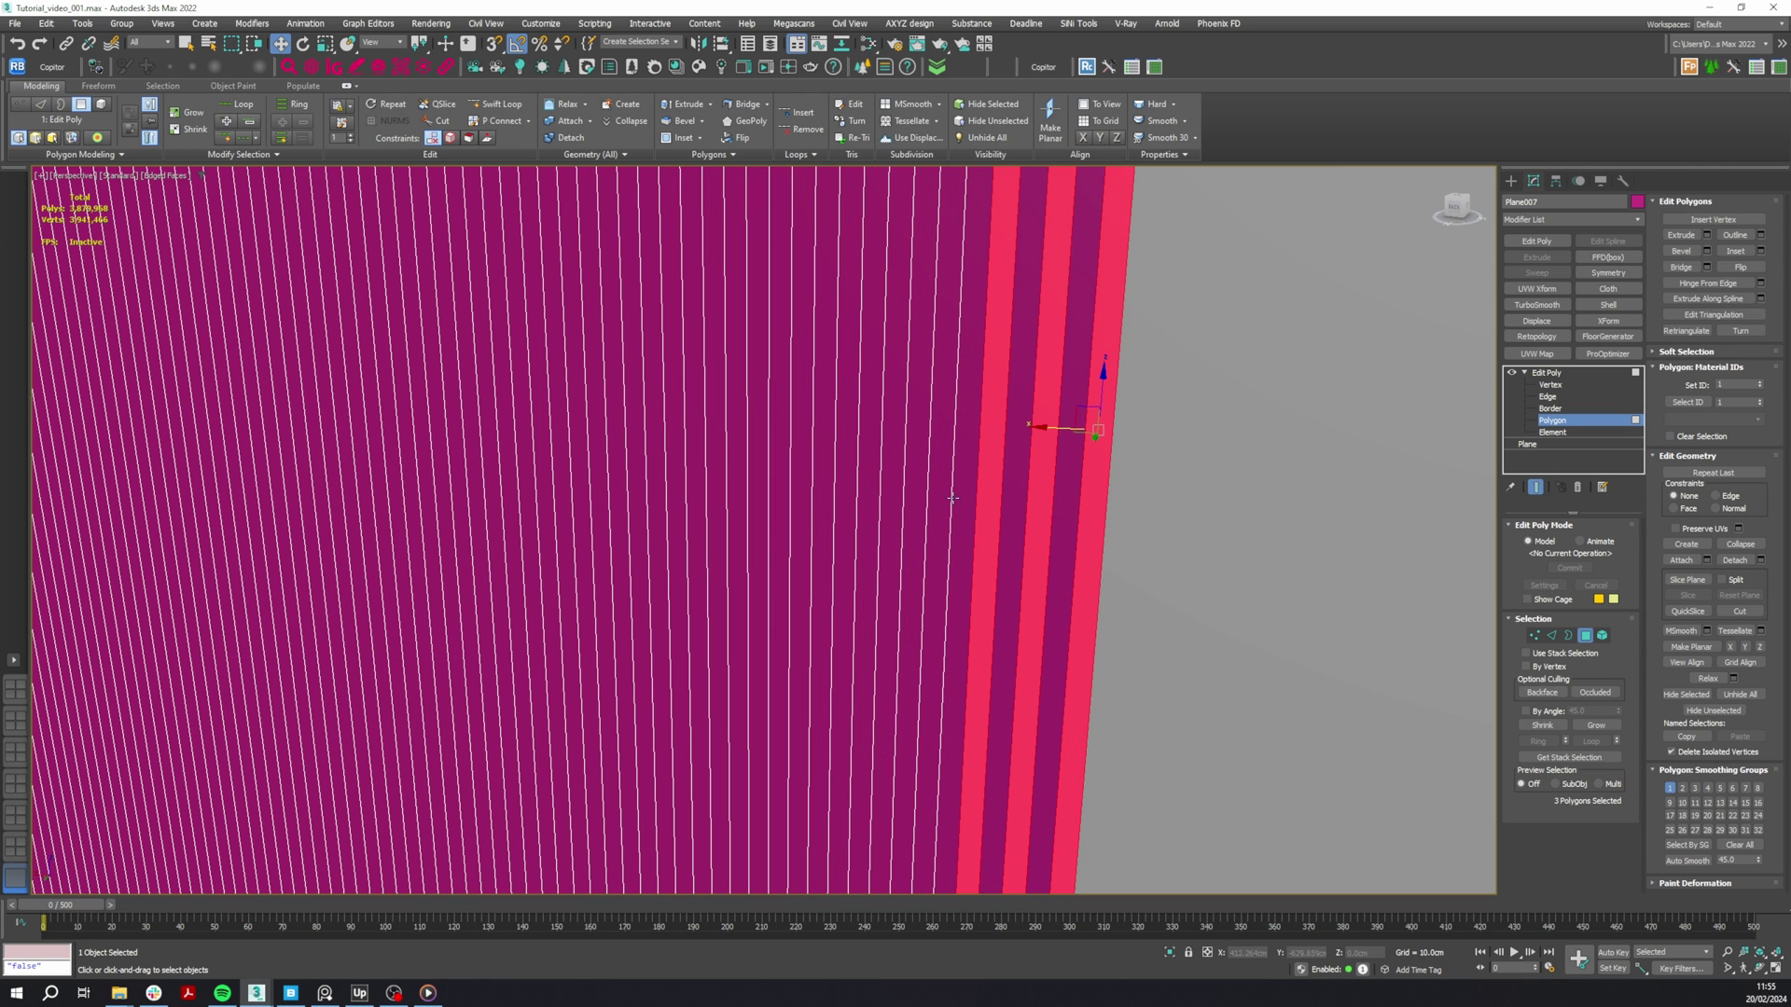
left_click(937, 491, "ctrl")
left_click(890, 492, "ctrl")
left_click(837, 492, "ctrl")
left_click(795, 490, "ctrl")
left_click(753, 496, "ctrl")
left_click(710, 500, "ctrl")
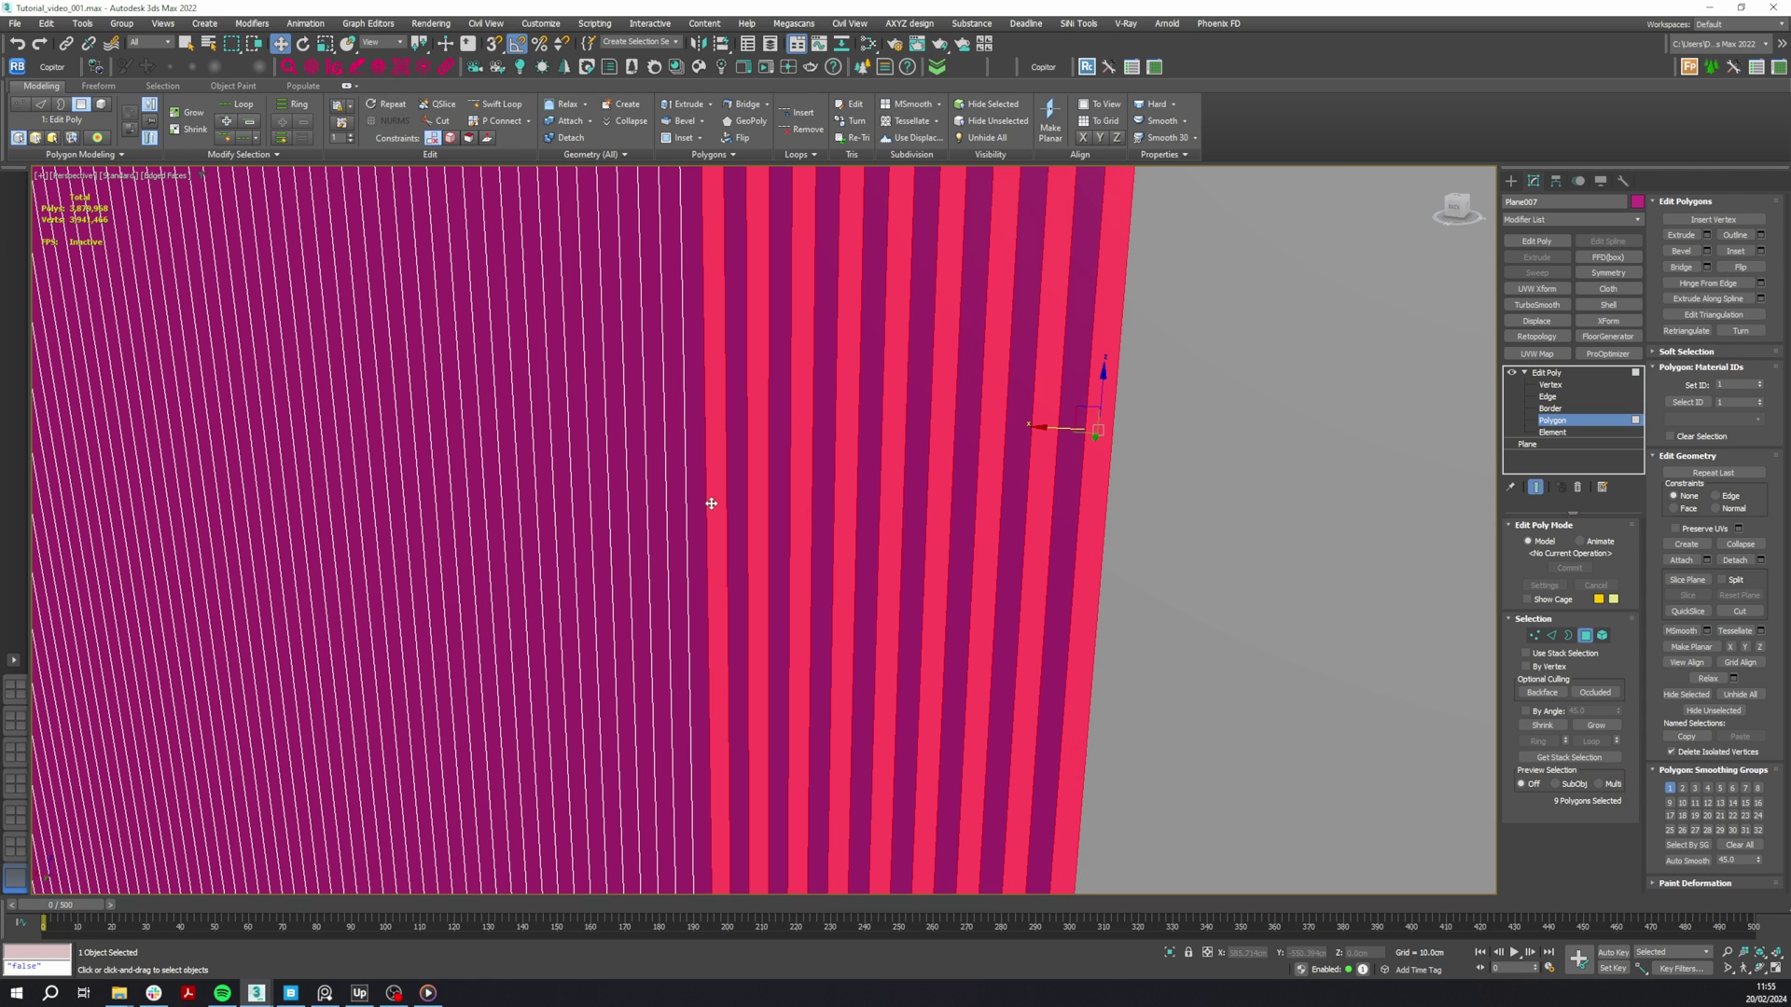
left_click(669, 506, "ctrl")
left_click(630, 508, "ctrl")
left_click(597, 508, "ctrl")
left_click(560, 505, "ctrl")
left_click(525, 504, "ctrl")
left_click(488, 501, "ctrl")
left_click(456, 499, "ctrl")
left_click(421, 496, "ctrl")
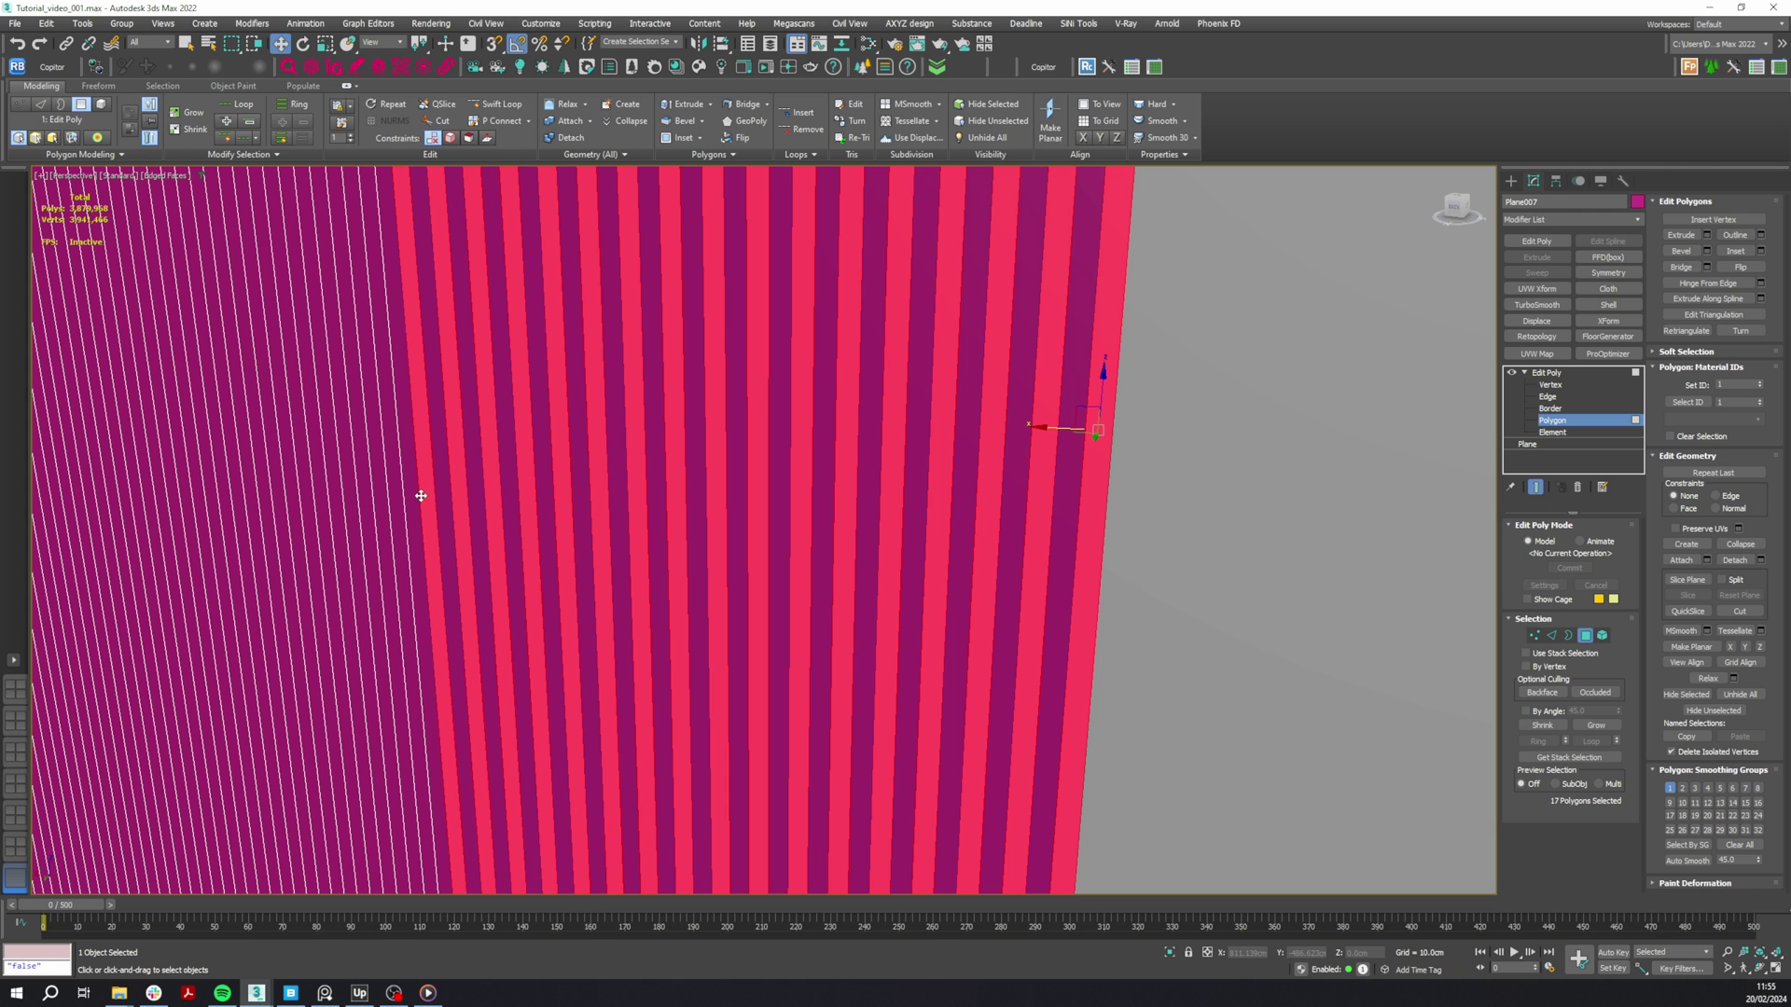
middle_click_drag(531, 441, 968, 445)
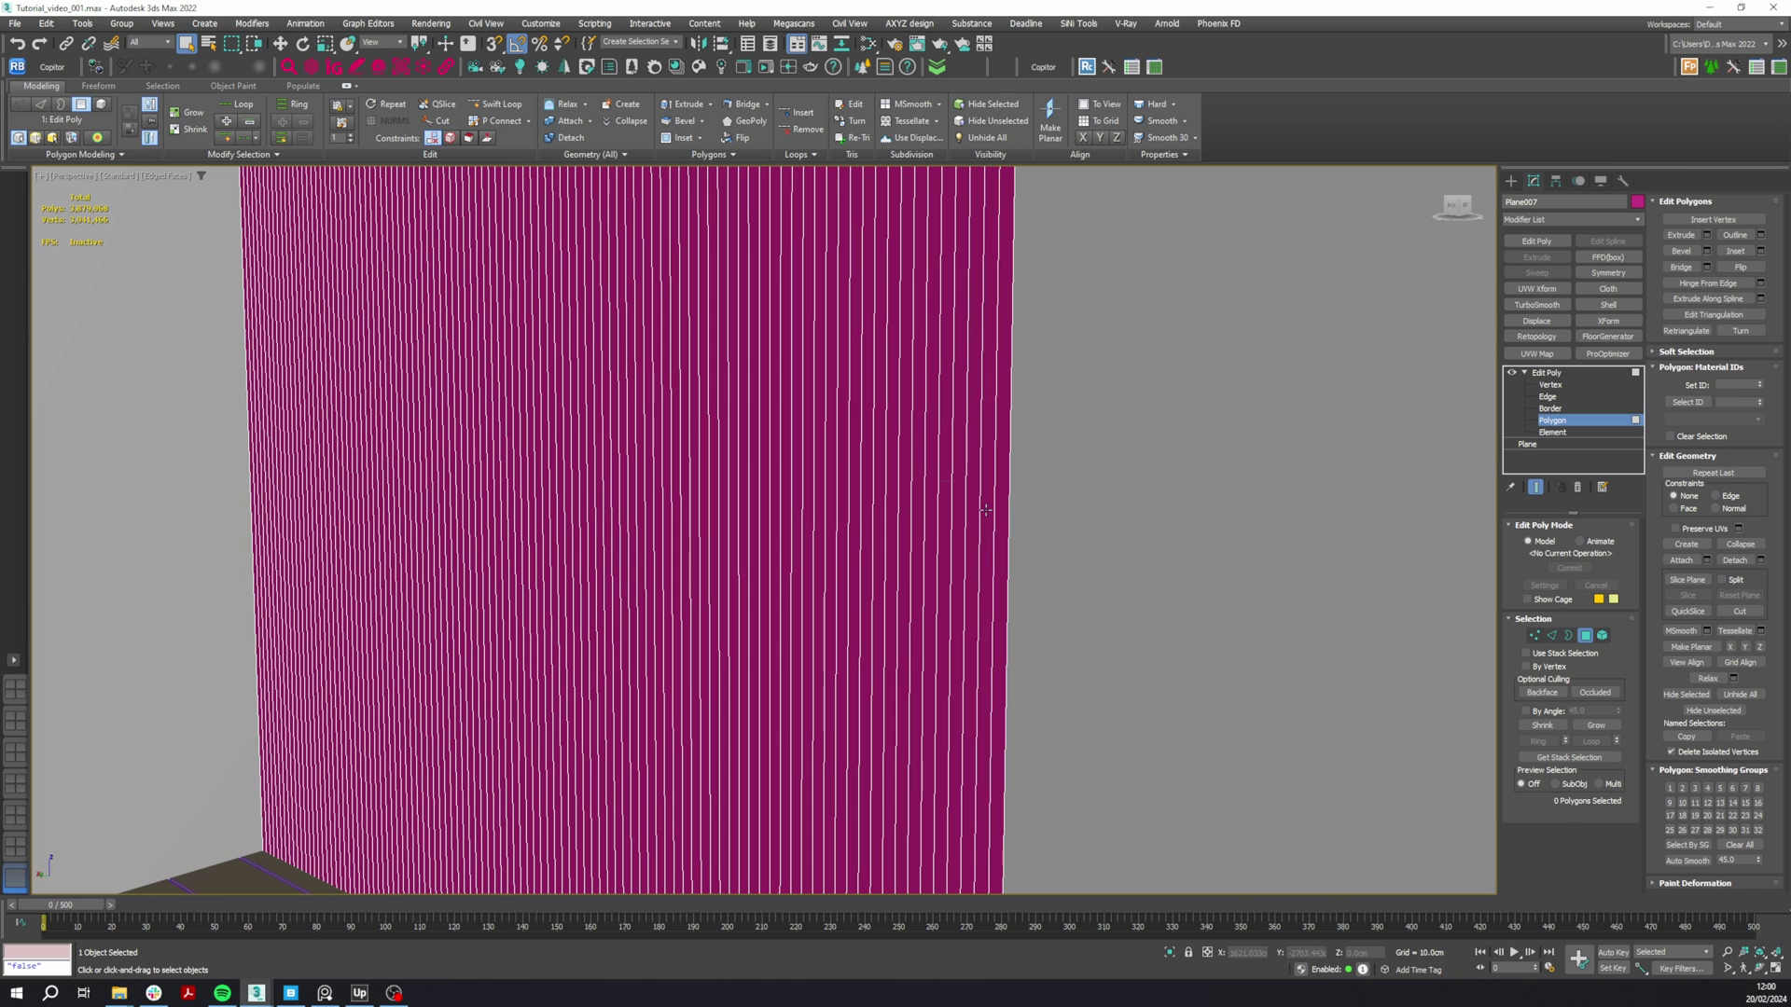
- Select two strip polygons near the magenta wall panel's outer edge and extend the selection to every other strip with Dot Loop
left_click(982, 511)
left_click(971, 512, "ctrl")
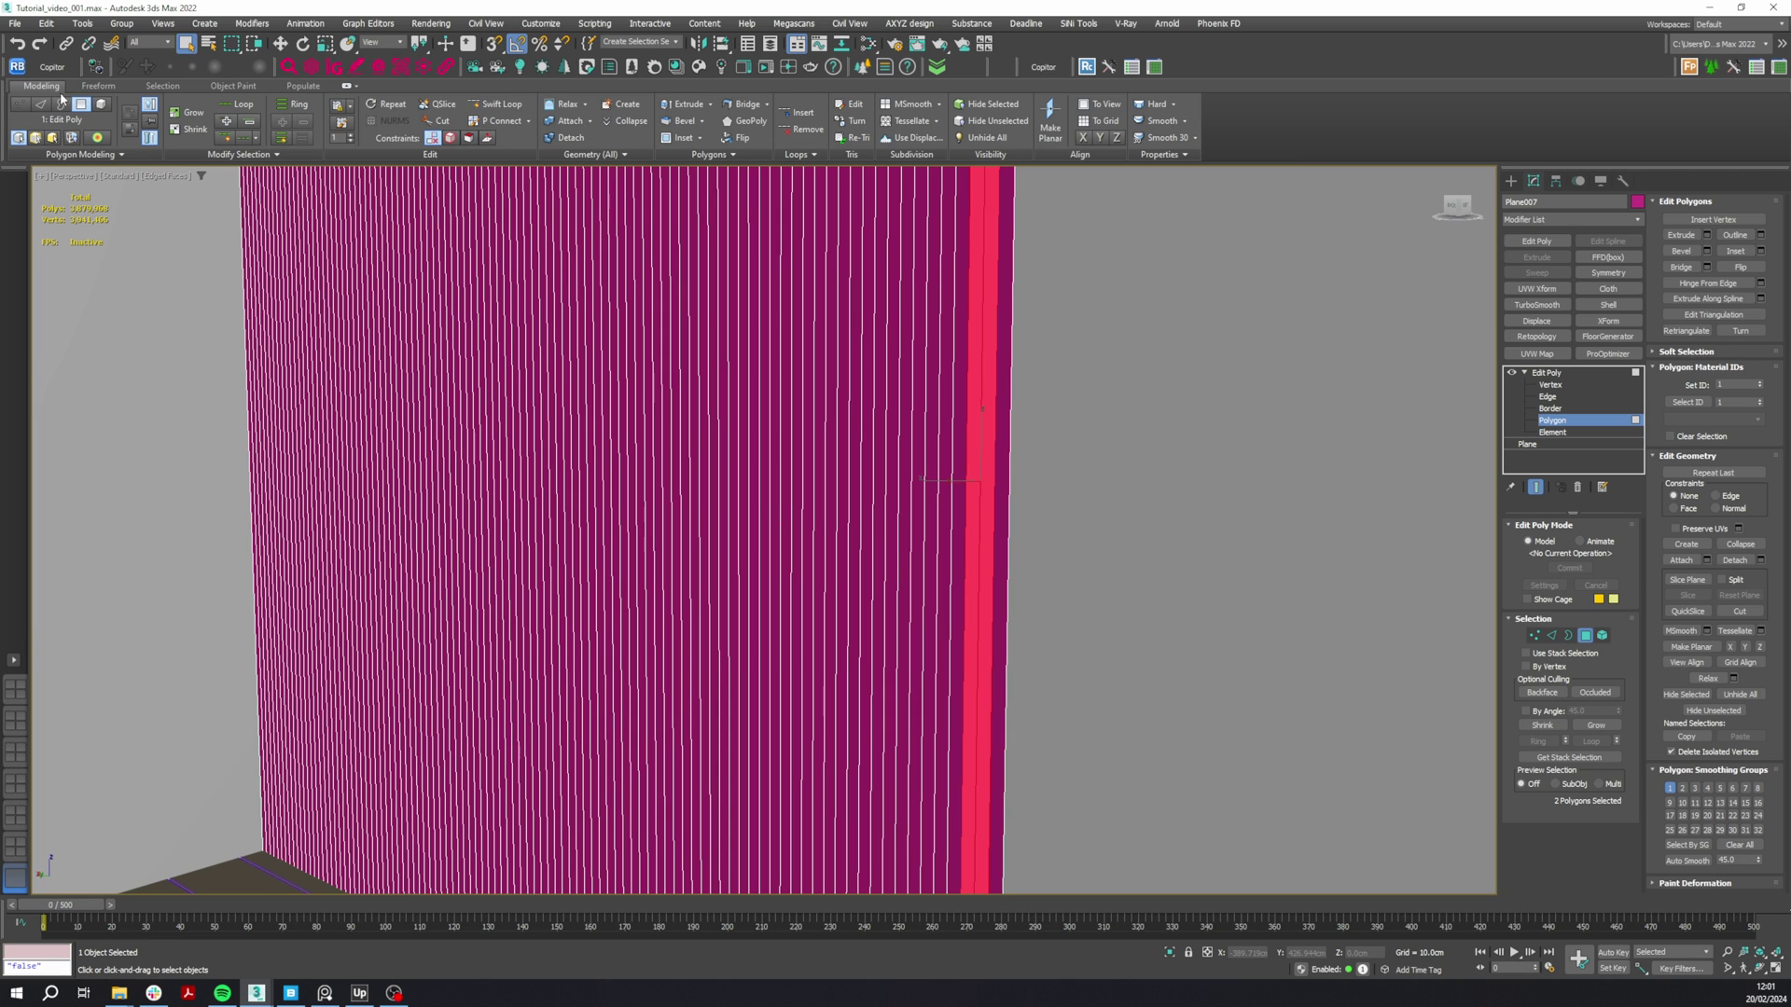
left_click(247, 143)
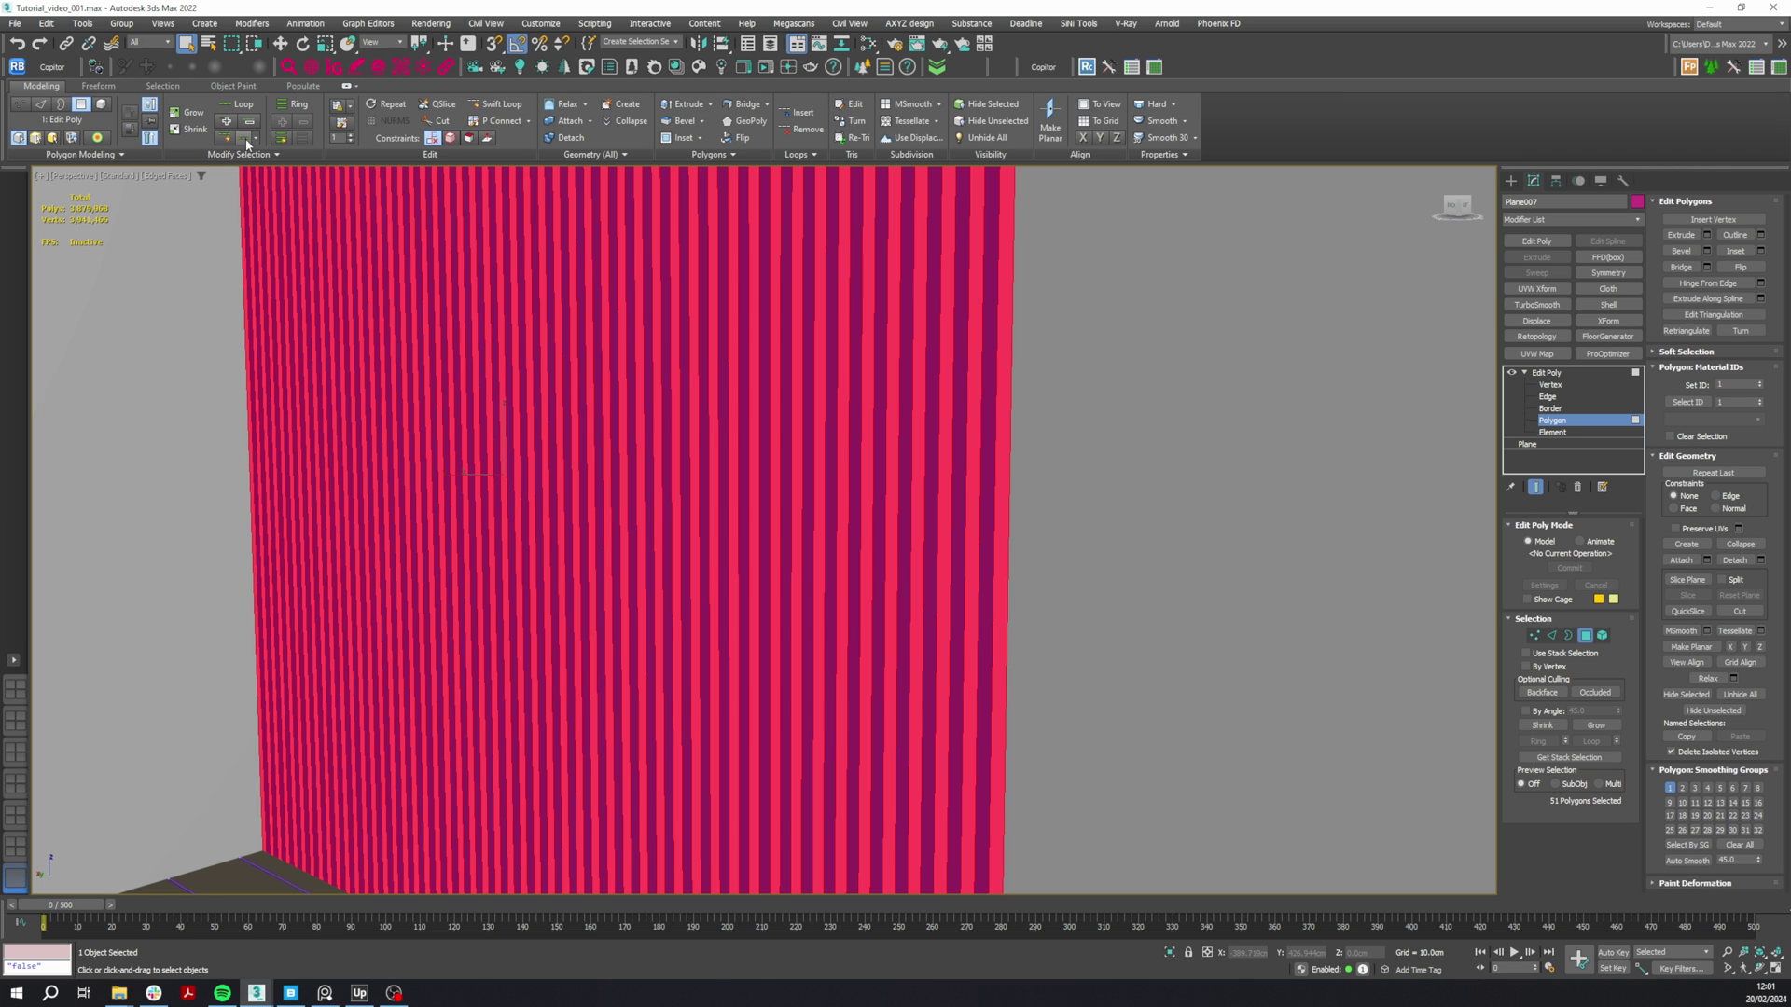
scroll(567, 362, "down", 3)
middle_click_drag(583, 370, 569, 398, "alt")
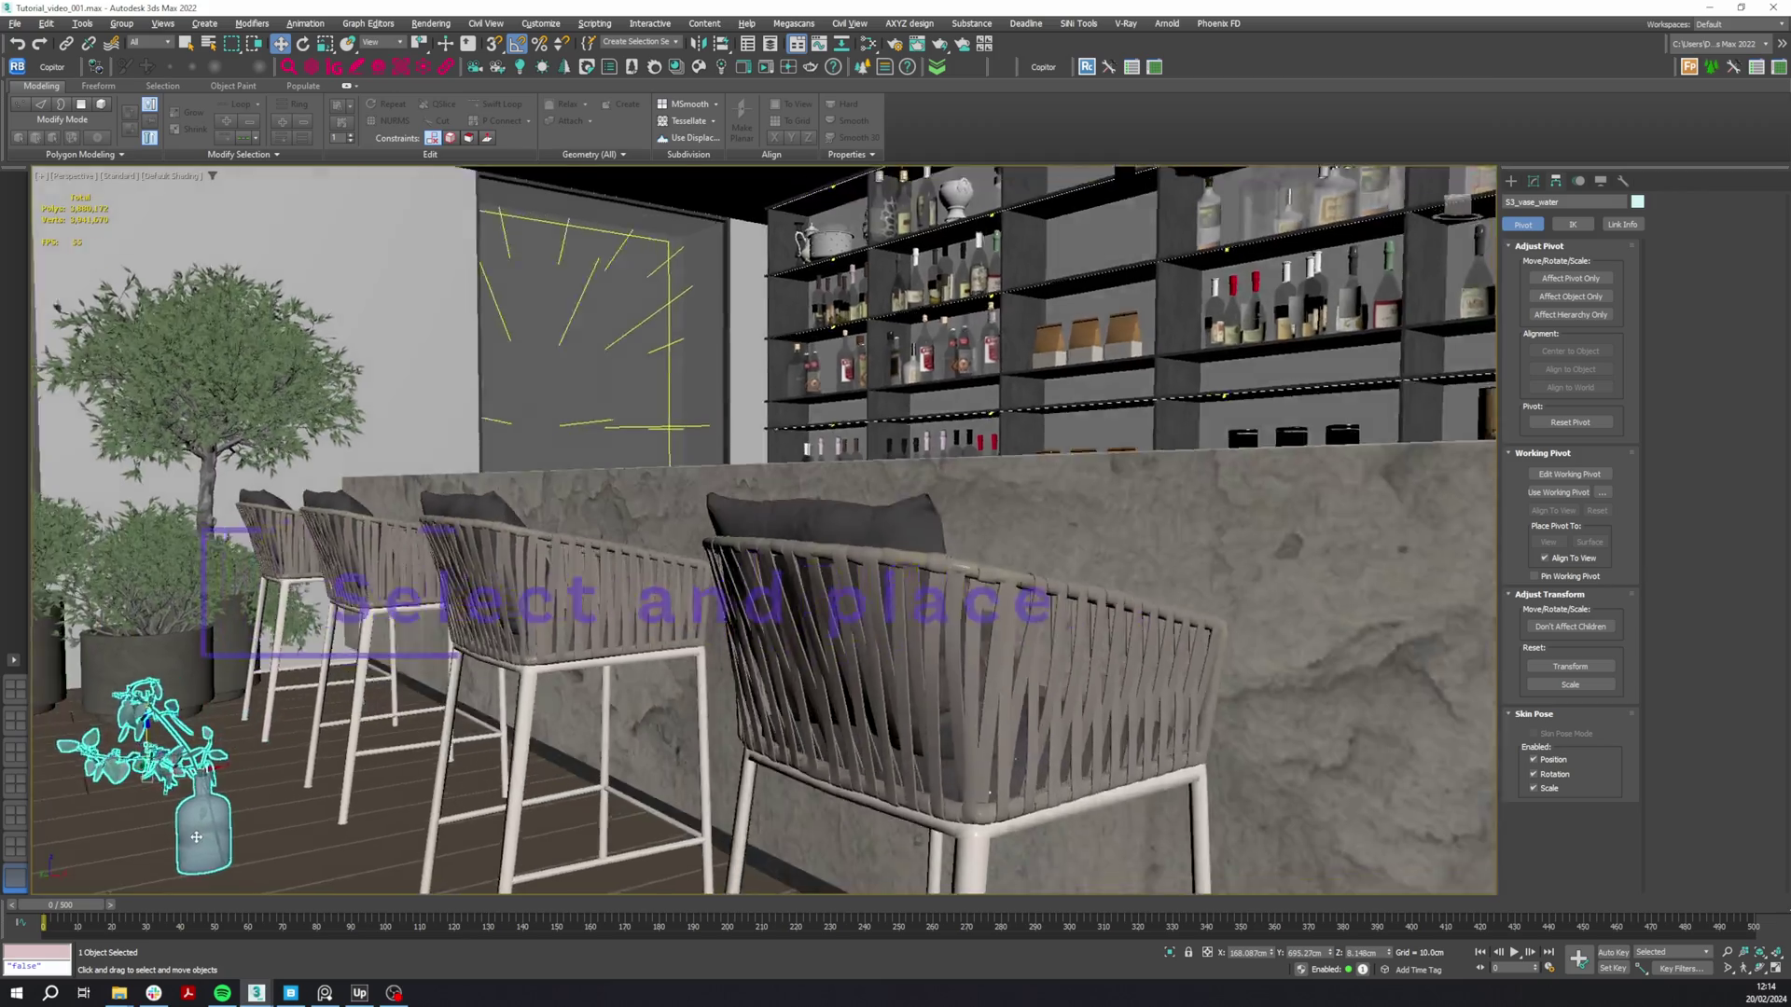
- Move the plant vase from the floor onto the bar counter with the Move tool, adjusting its height to rest on the stone top
middle_click_drag(196, 837, 264, 697, "alt")
left_click_drag(235, 678, 706, 319)
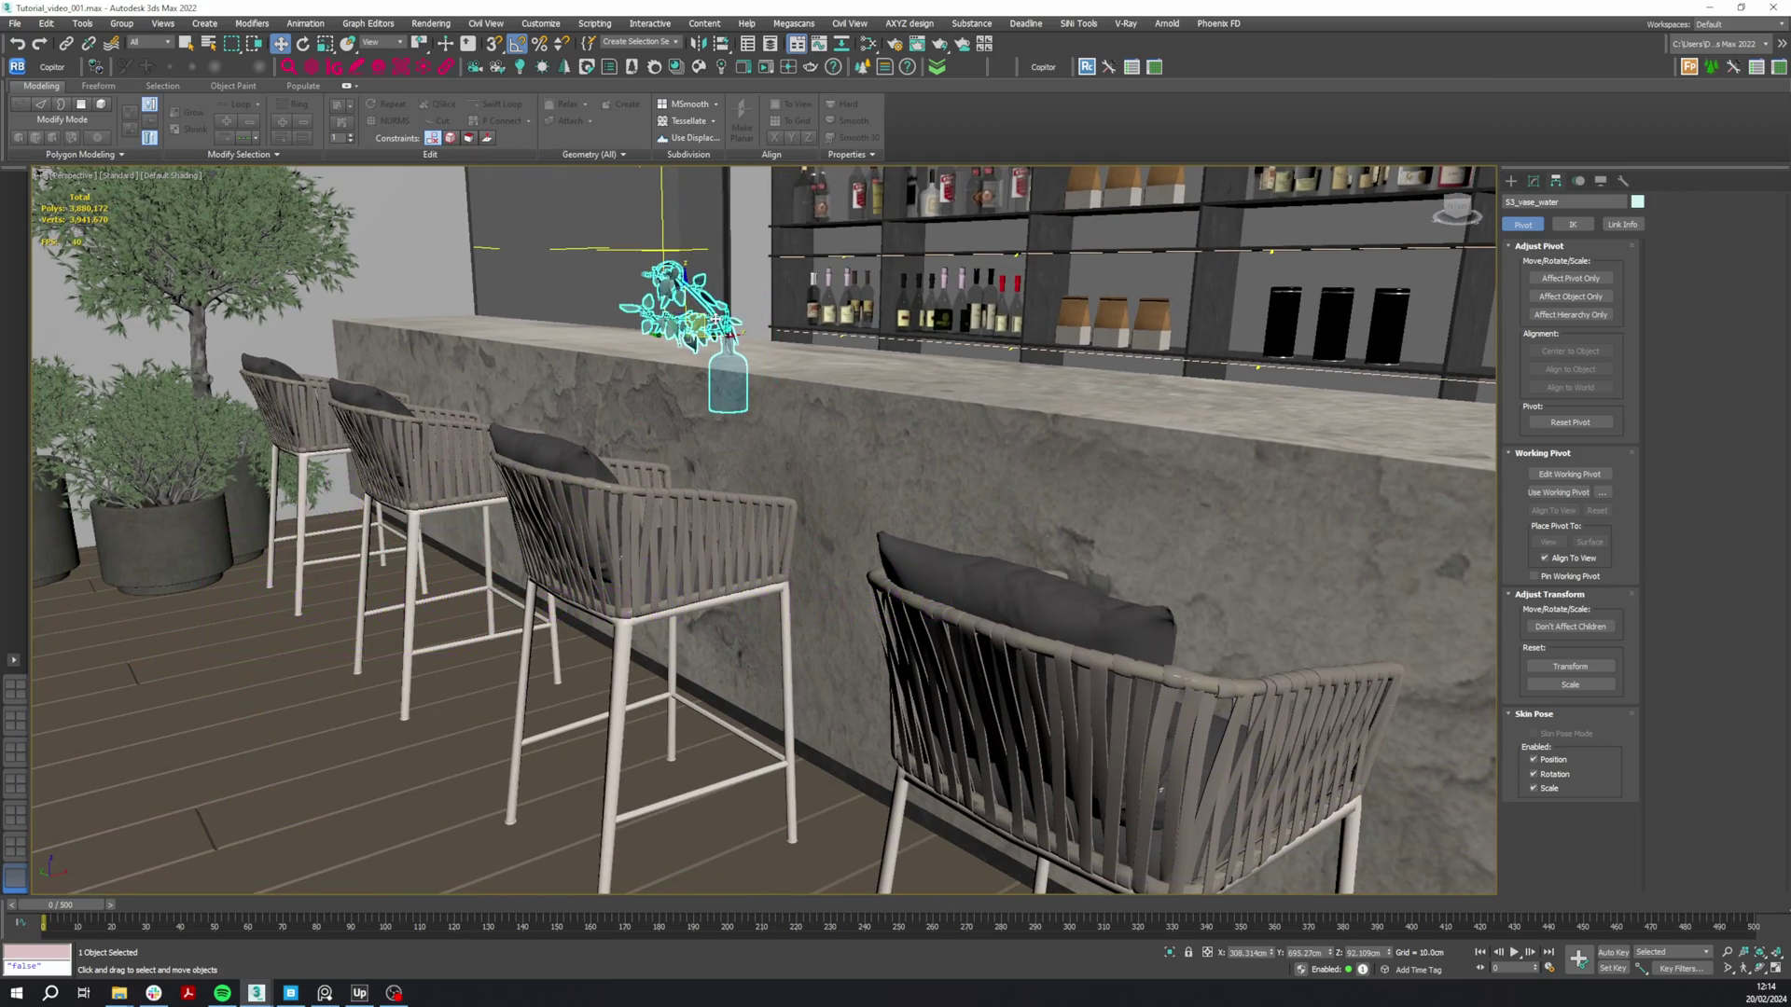
middle_click_drag(715, 319, 634, 329, "alt")
scroll(716, 320, "up", 3)
left_click_drag(647, 328, 635, 168)
scroll(772, 319, "up", 3)
left_click_drag(764, 320, 739, 371)
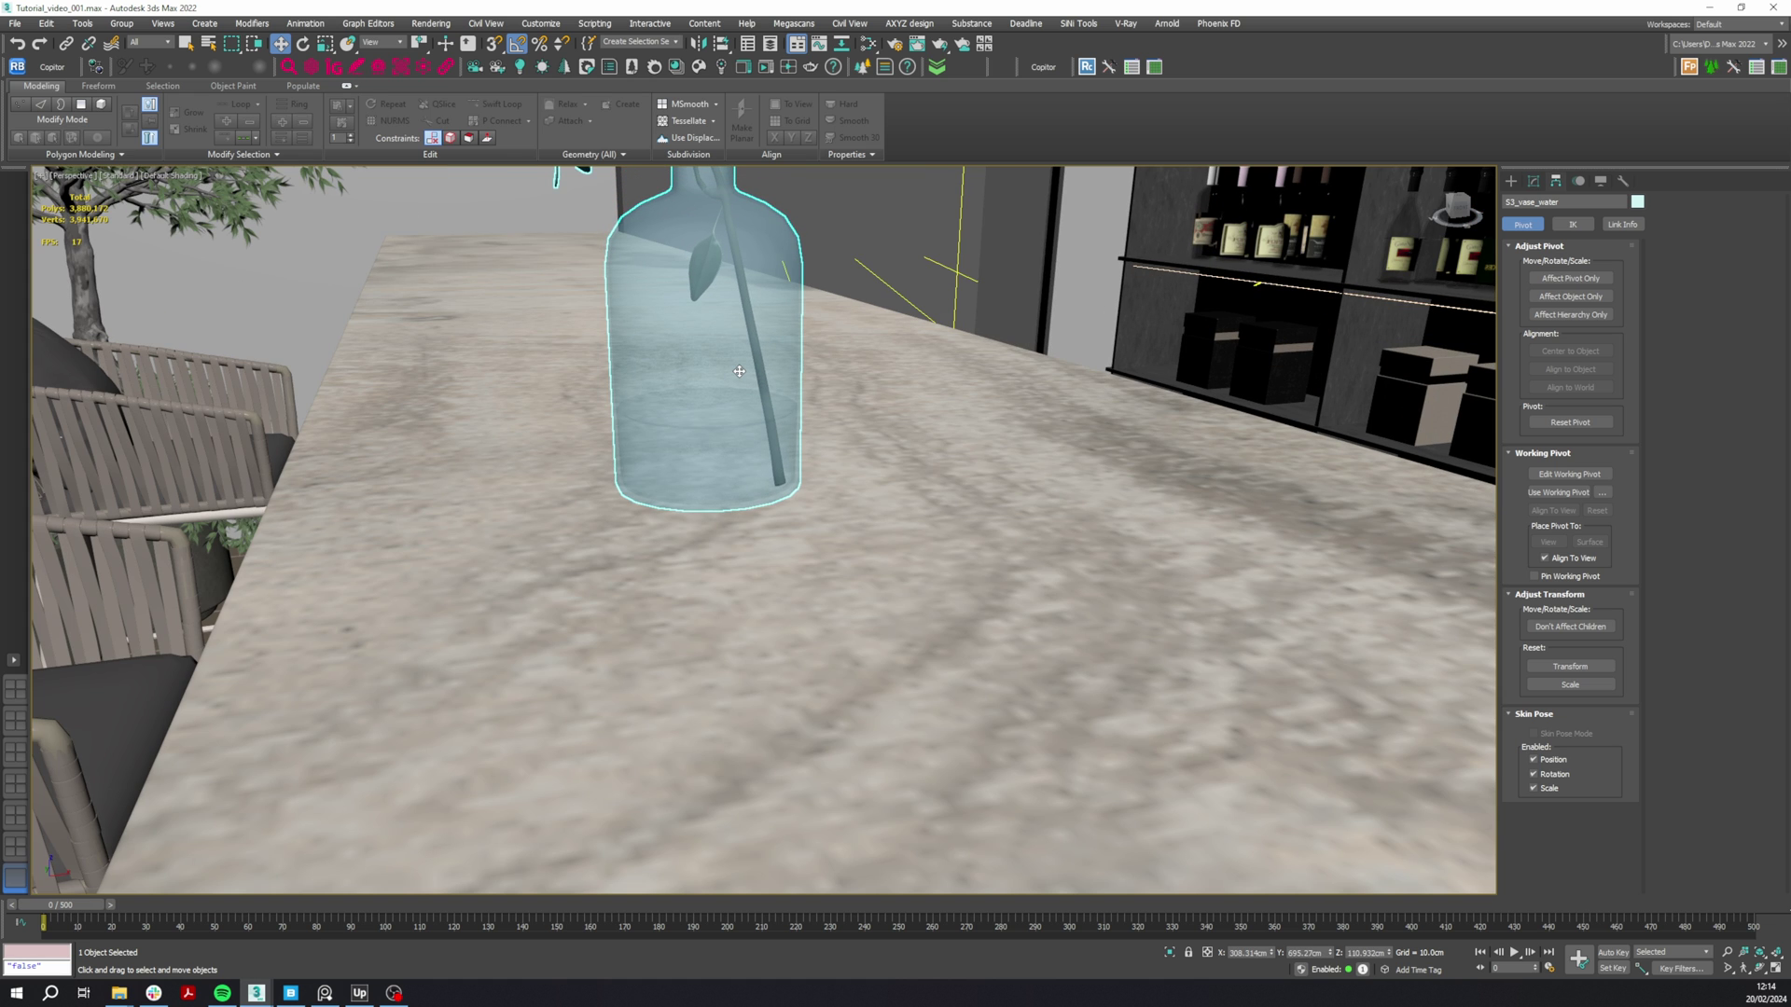
middle_click_drag(739, 371, 741, 400, "alt")
left_click_drag(741, 400, 741, 402)
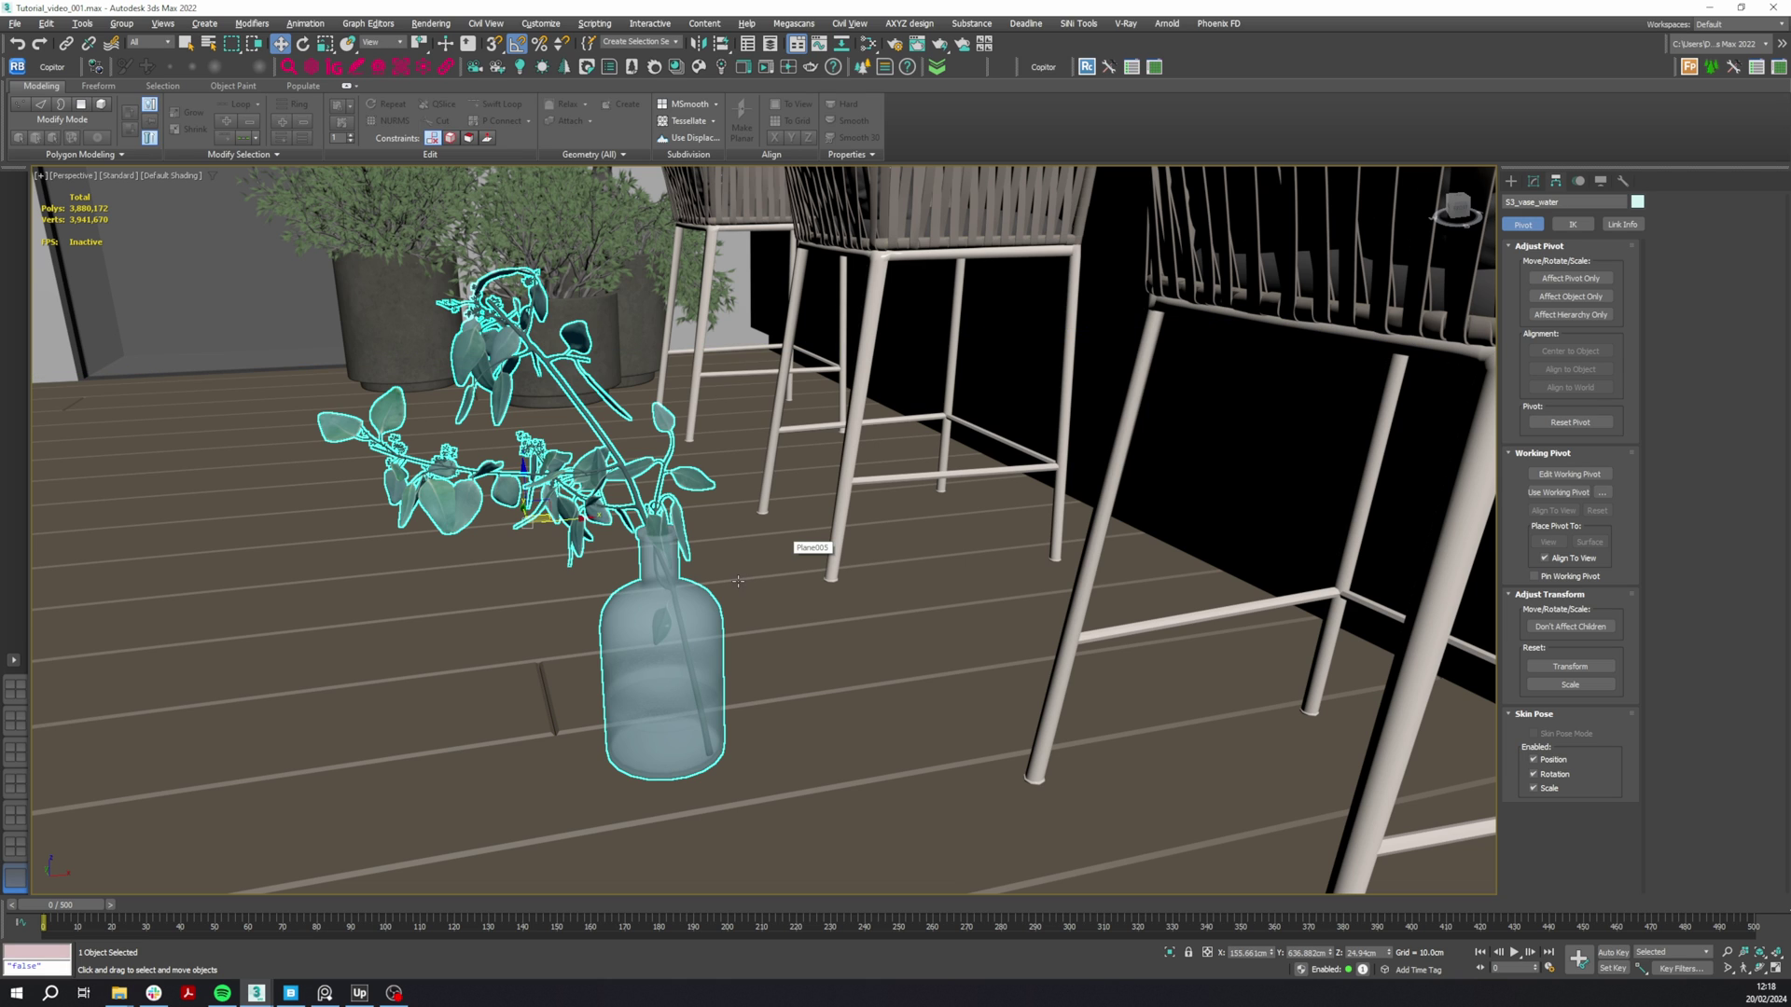
- Snap only the vase's pivot to the centre of its base, leaving pivot adjustment mode when done
key("alt+shift+5")
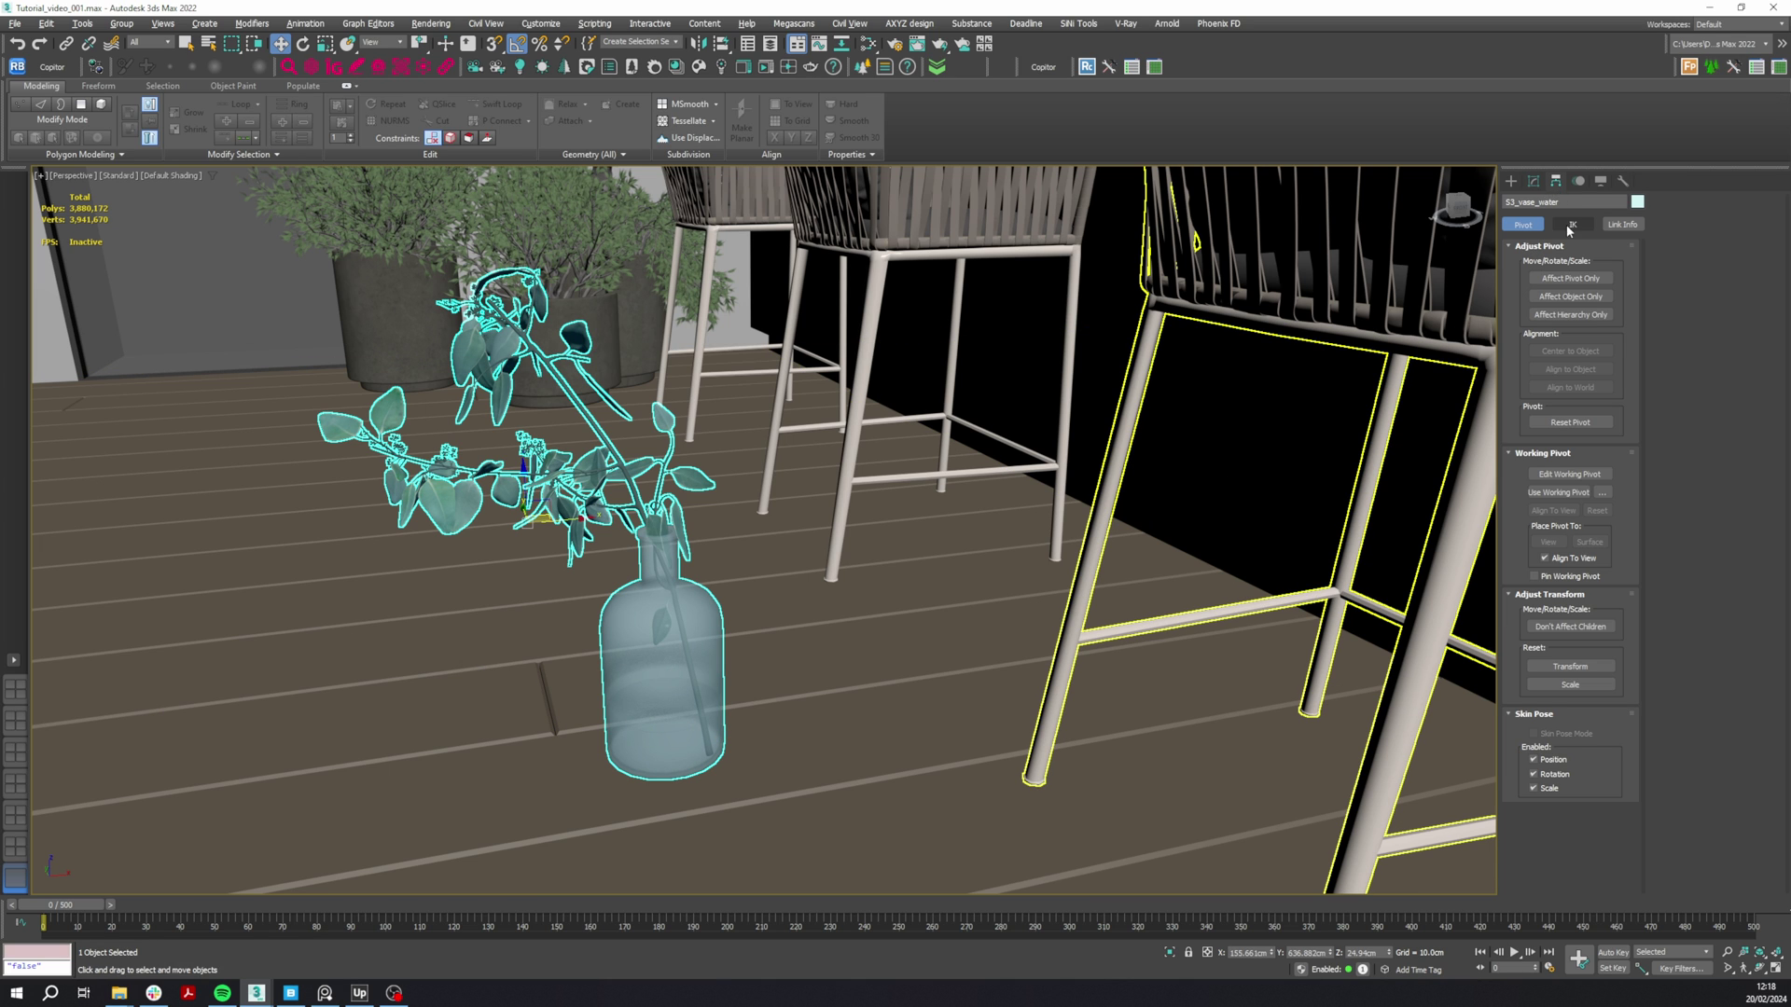
left_click(1576, 280)
key("s")
left_click_drag(659, 594, 693, 763)
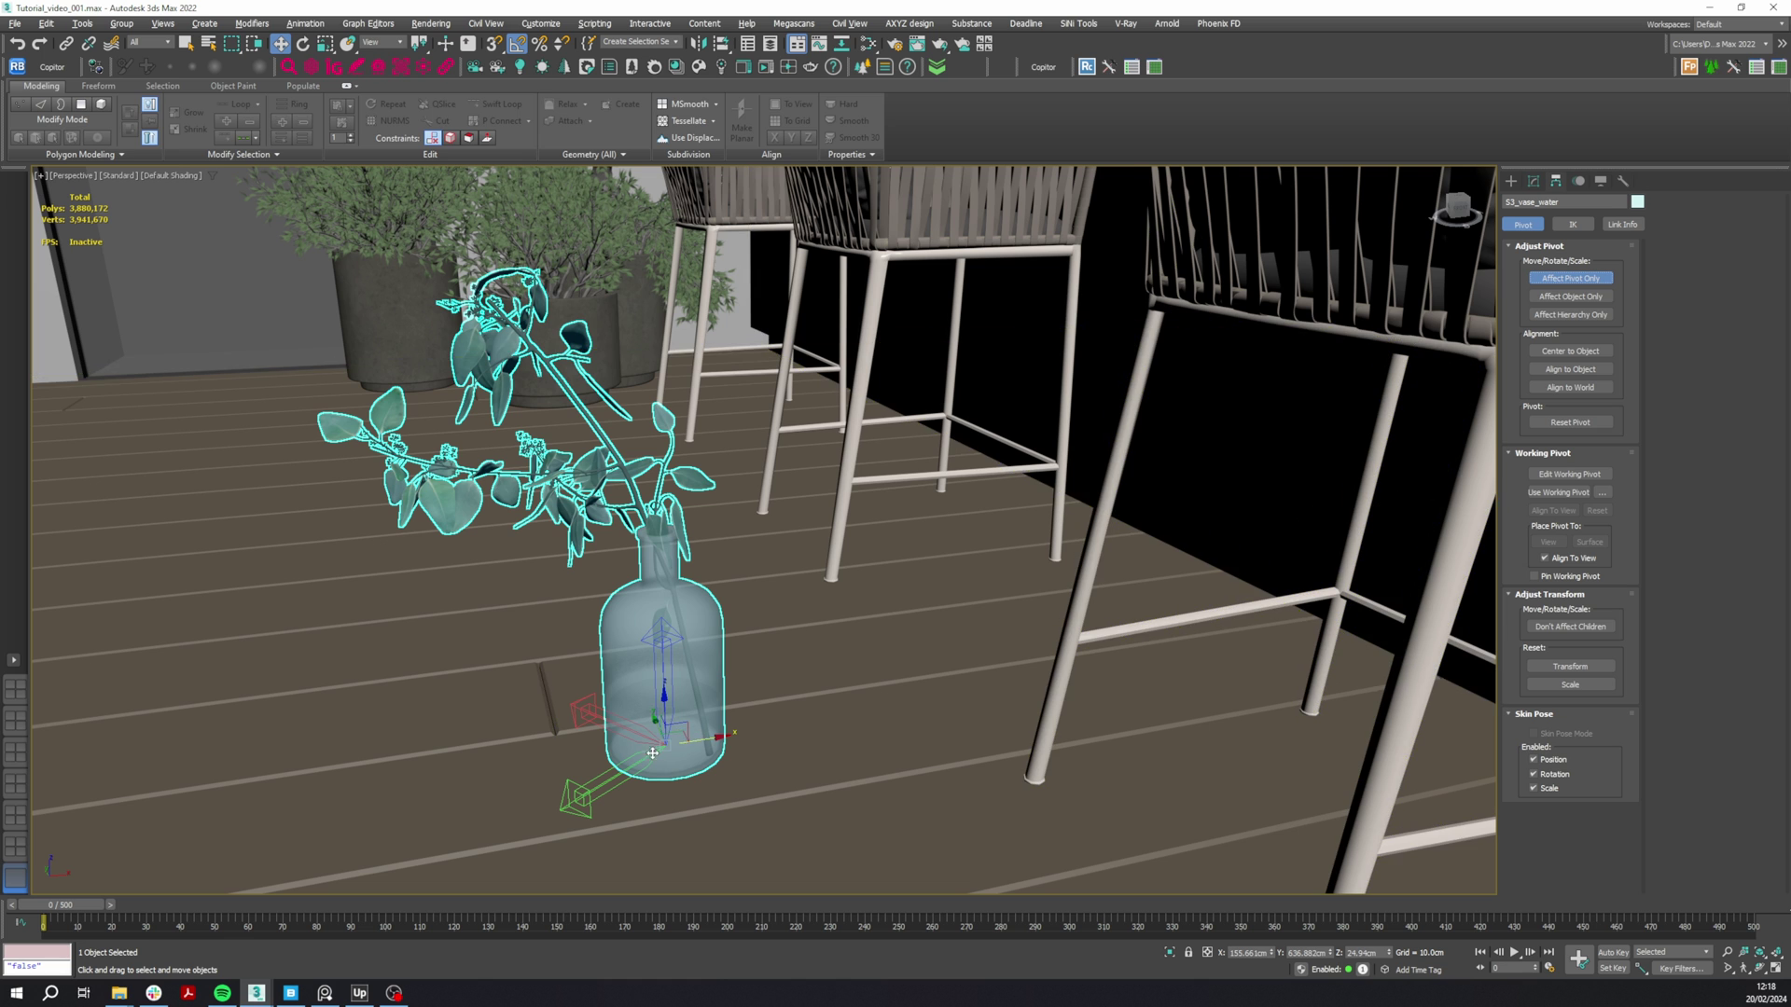
middle_click_drag(690, 746, 695, 702, "alt")
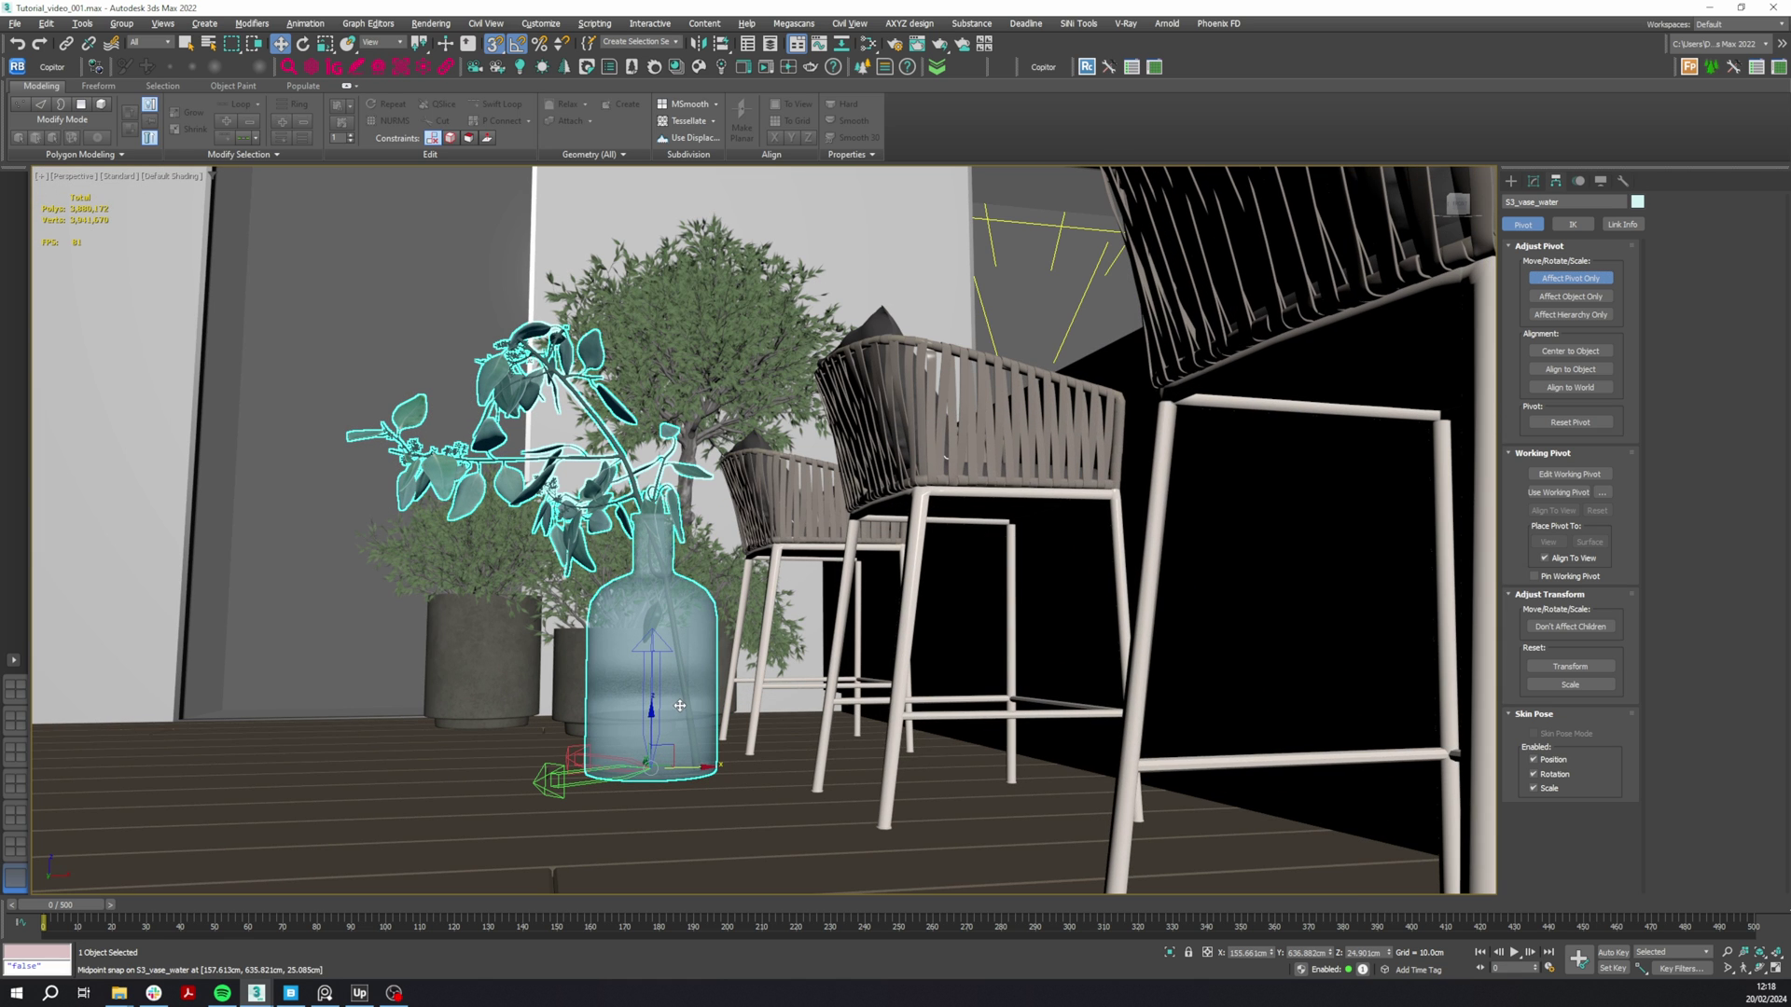
left_click(1572, 279)
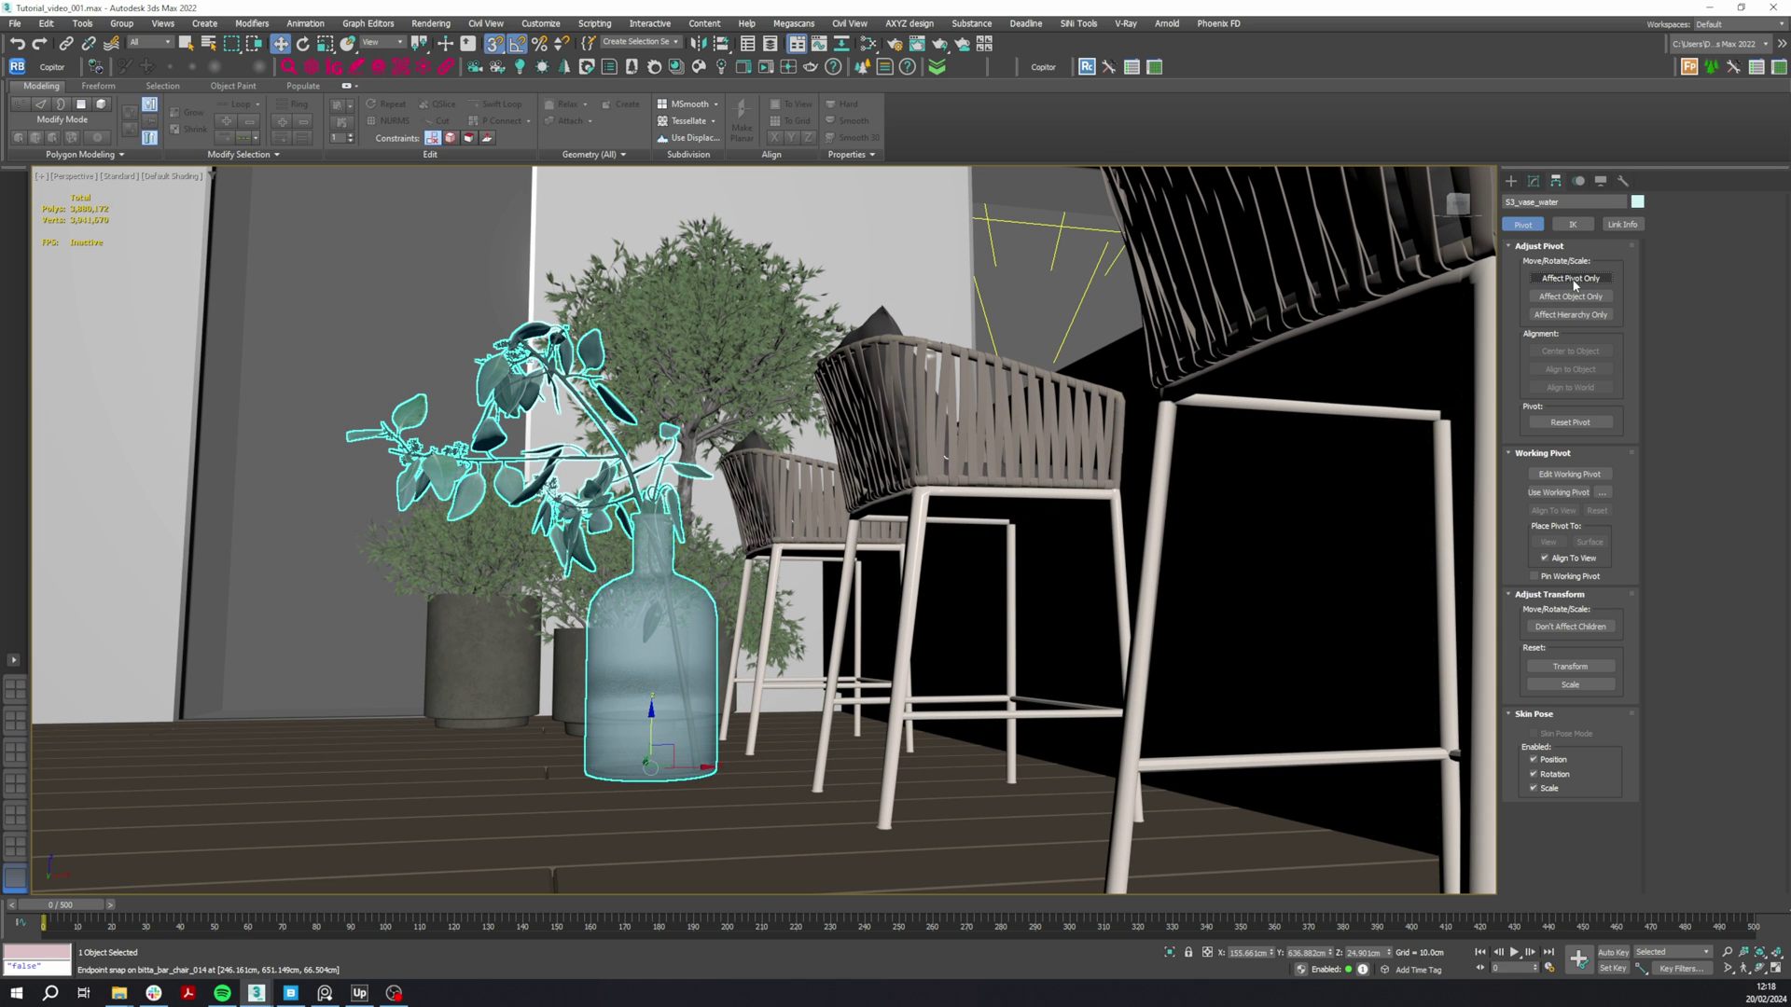
- Place the vase on surrounding surfaces with Select and Place, moving it from the floor across the nearby bar stool
left_click(341, 57)
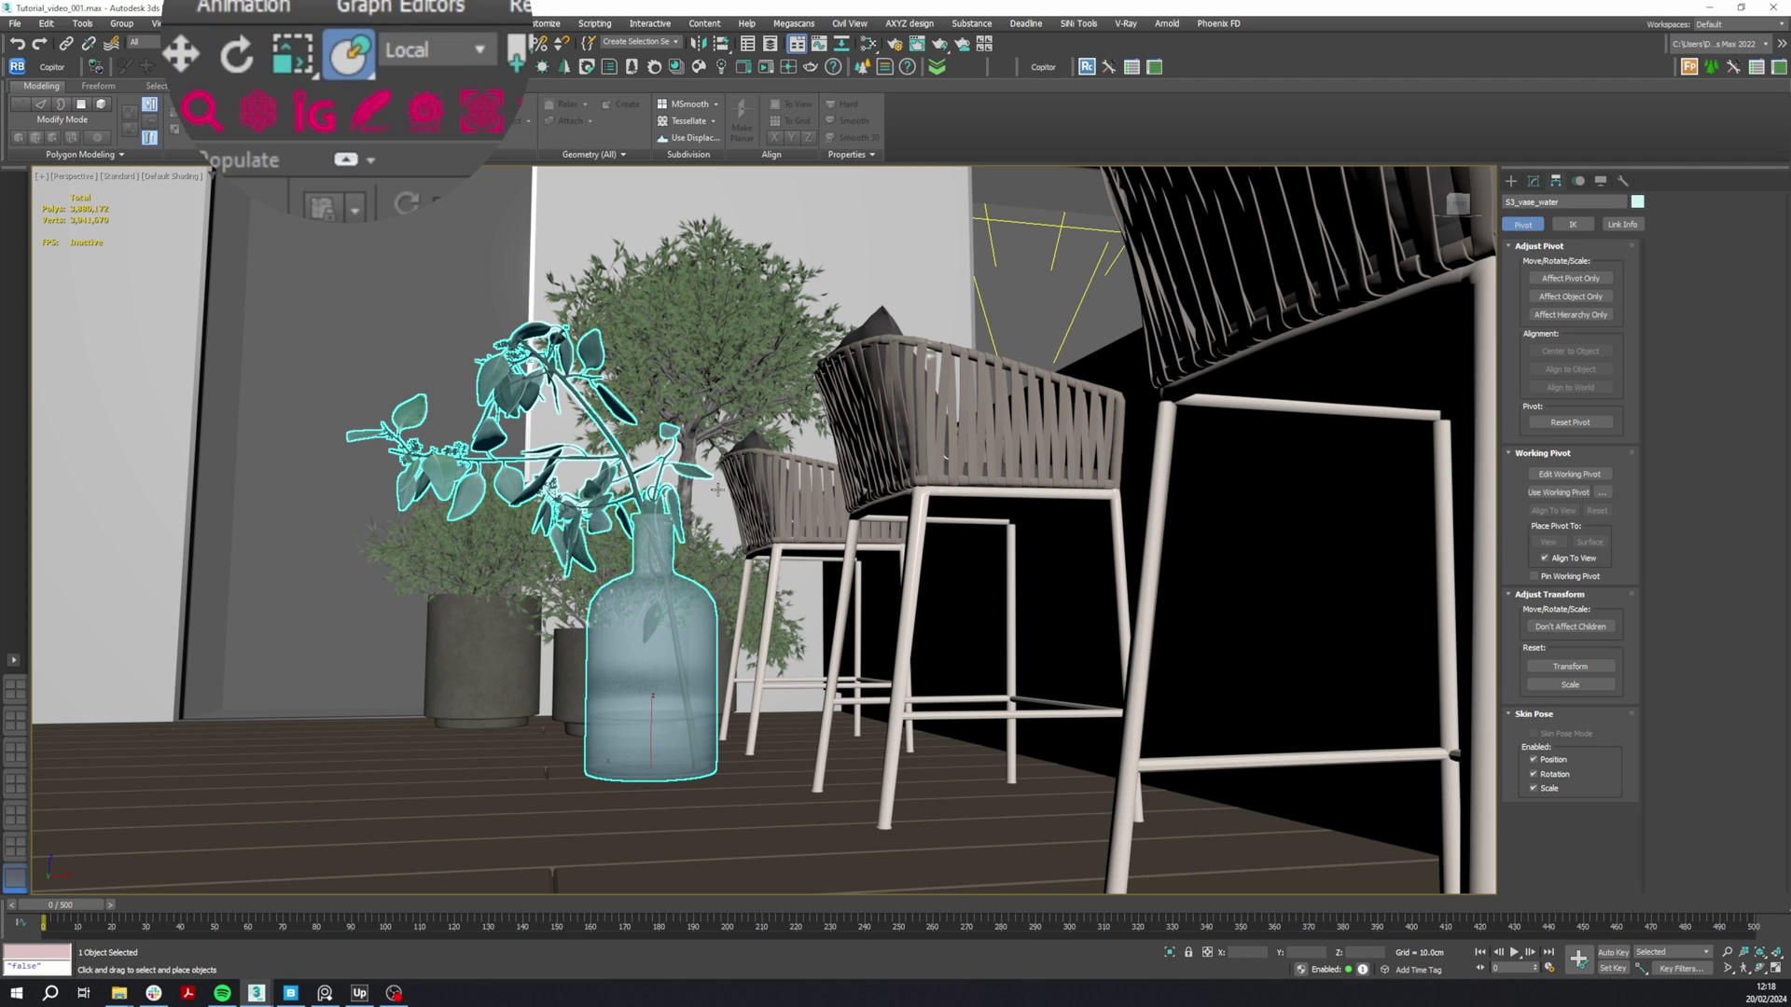
middle_click_drag(748, 613, 610, 665, "alt")
left_click_drag(584, 718, 811, 509)
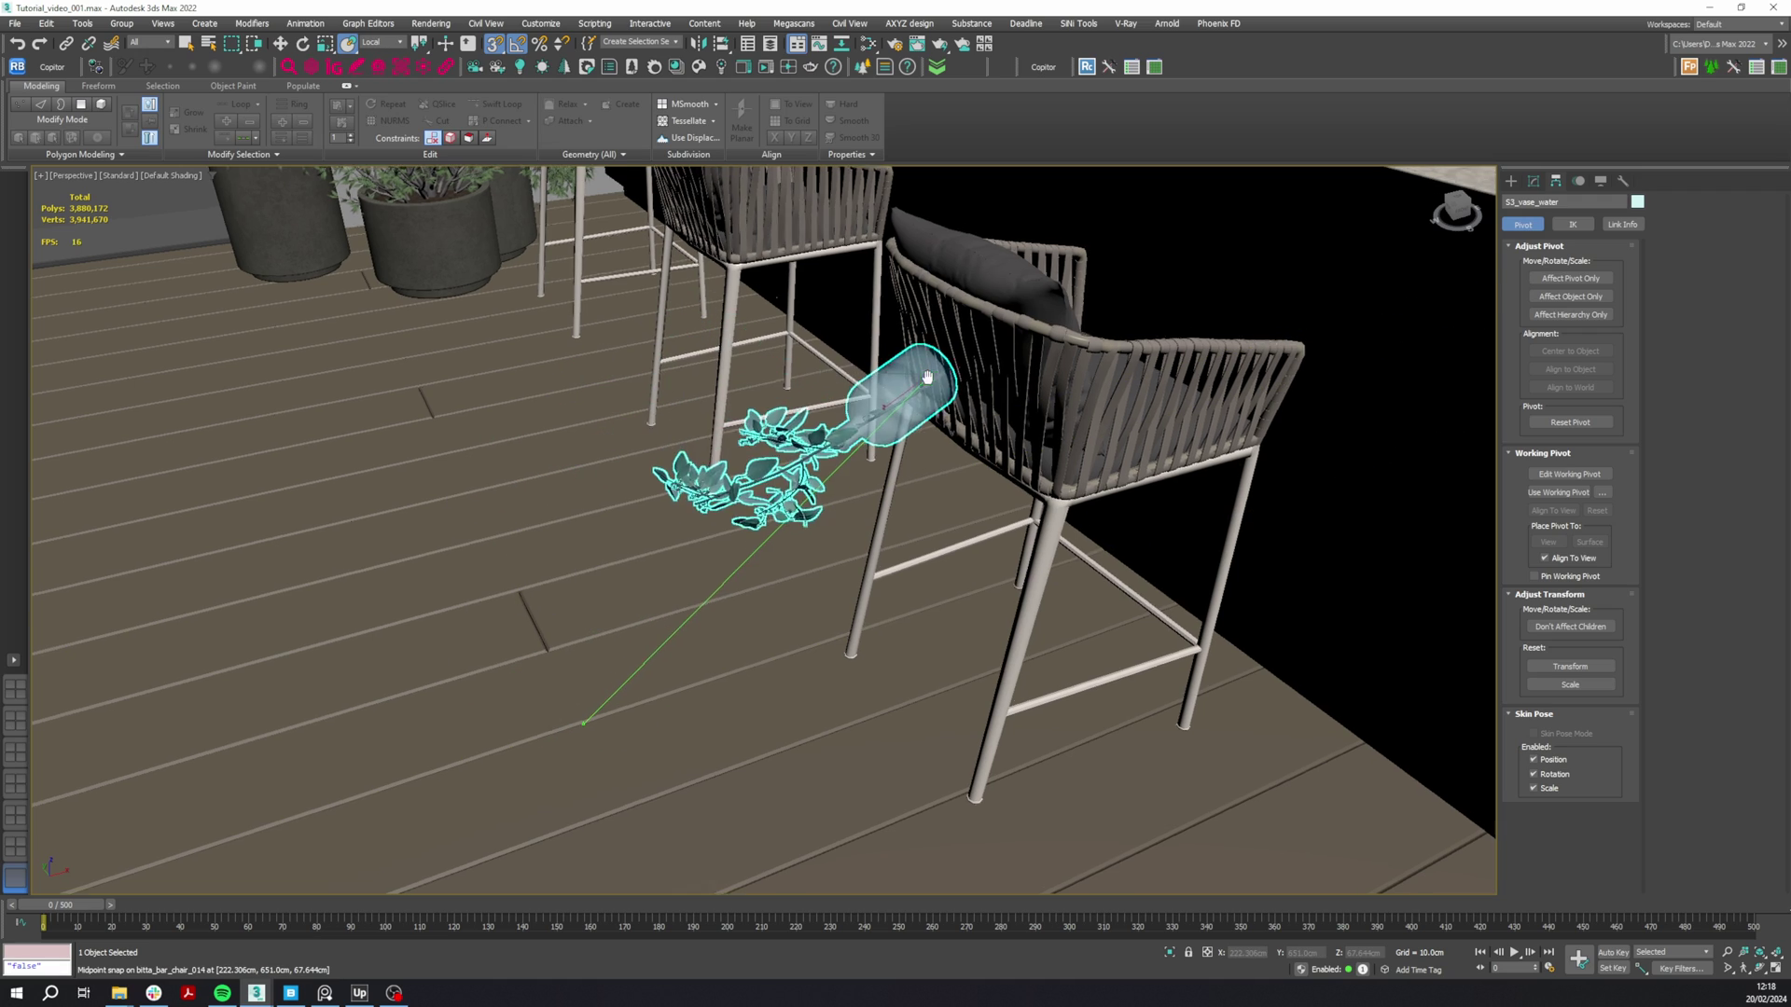
middle_click_drag(927, 376, 308, 746)
left_click_drag(307, 746, 762, 375)
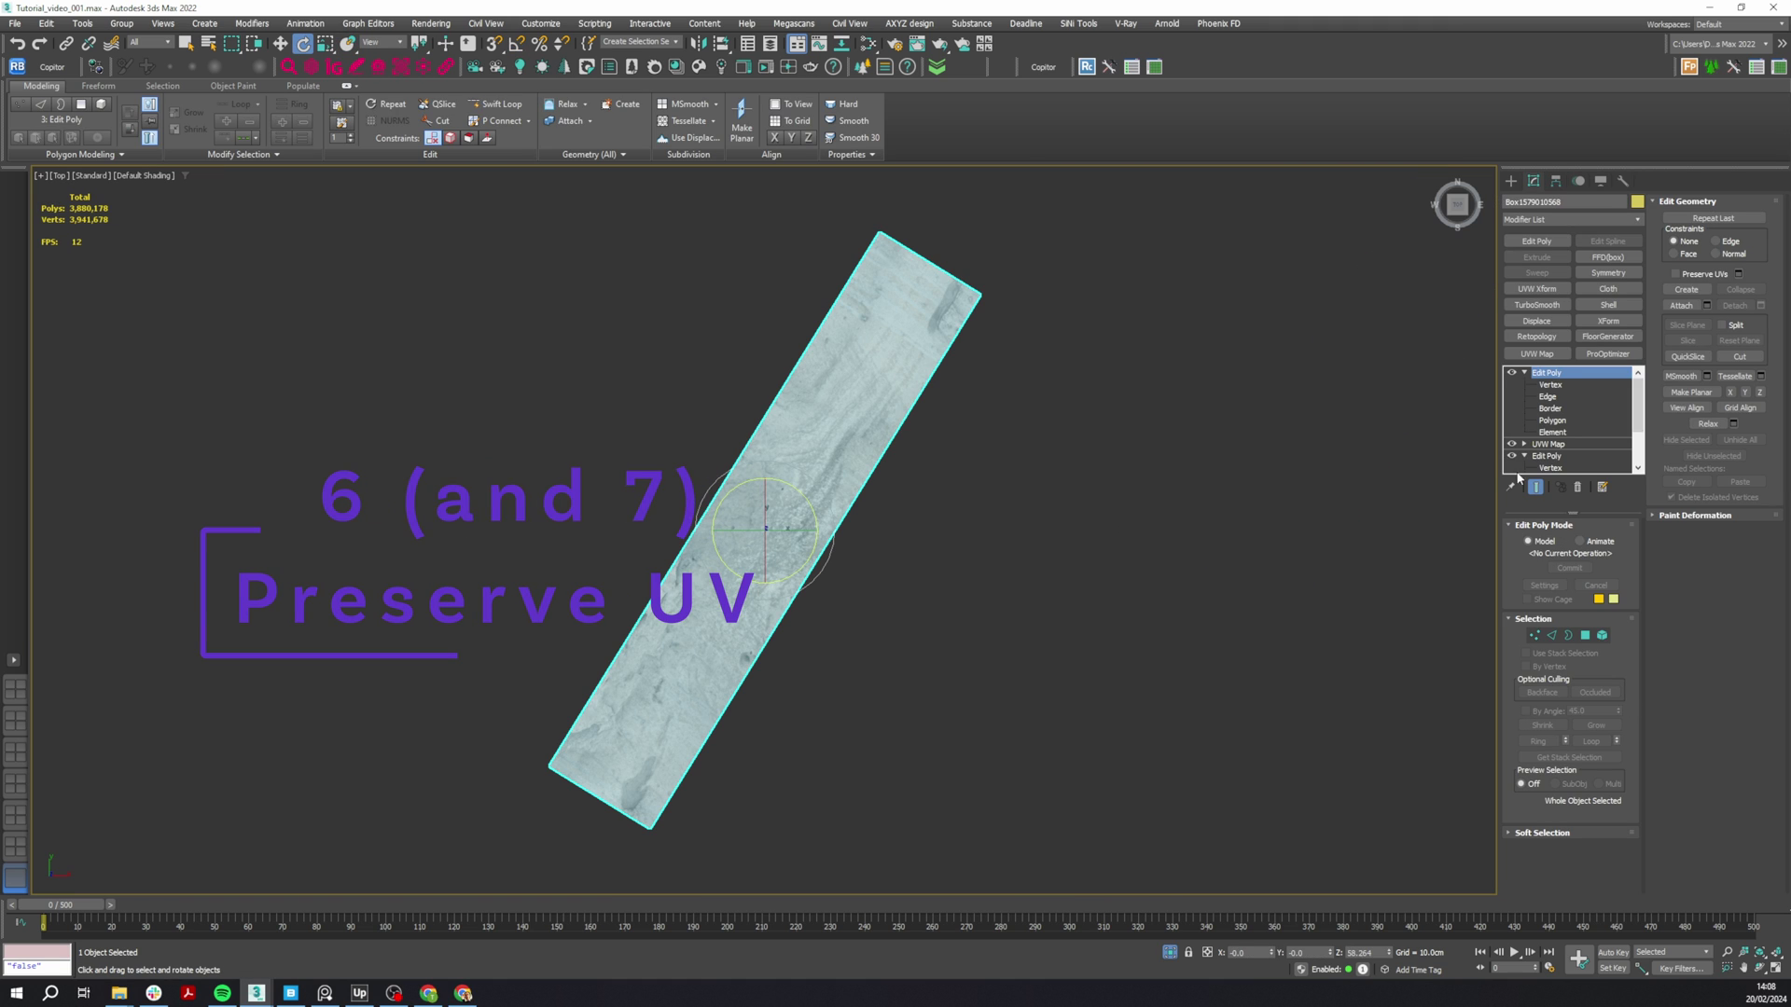
- Try to shorten the stone-textured box in the top view by moving its upper end vertices along its length
left_click(1550, 385)
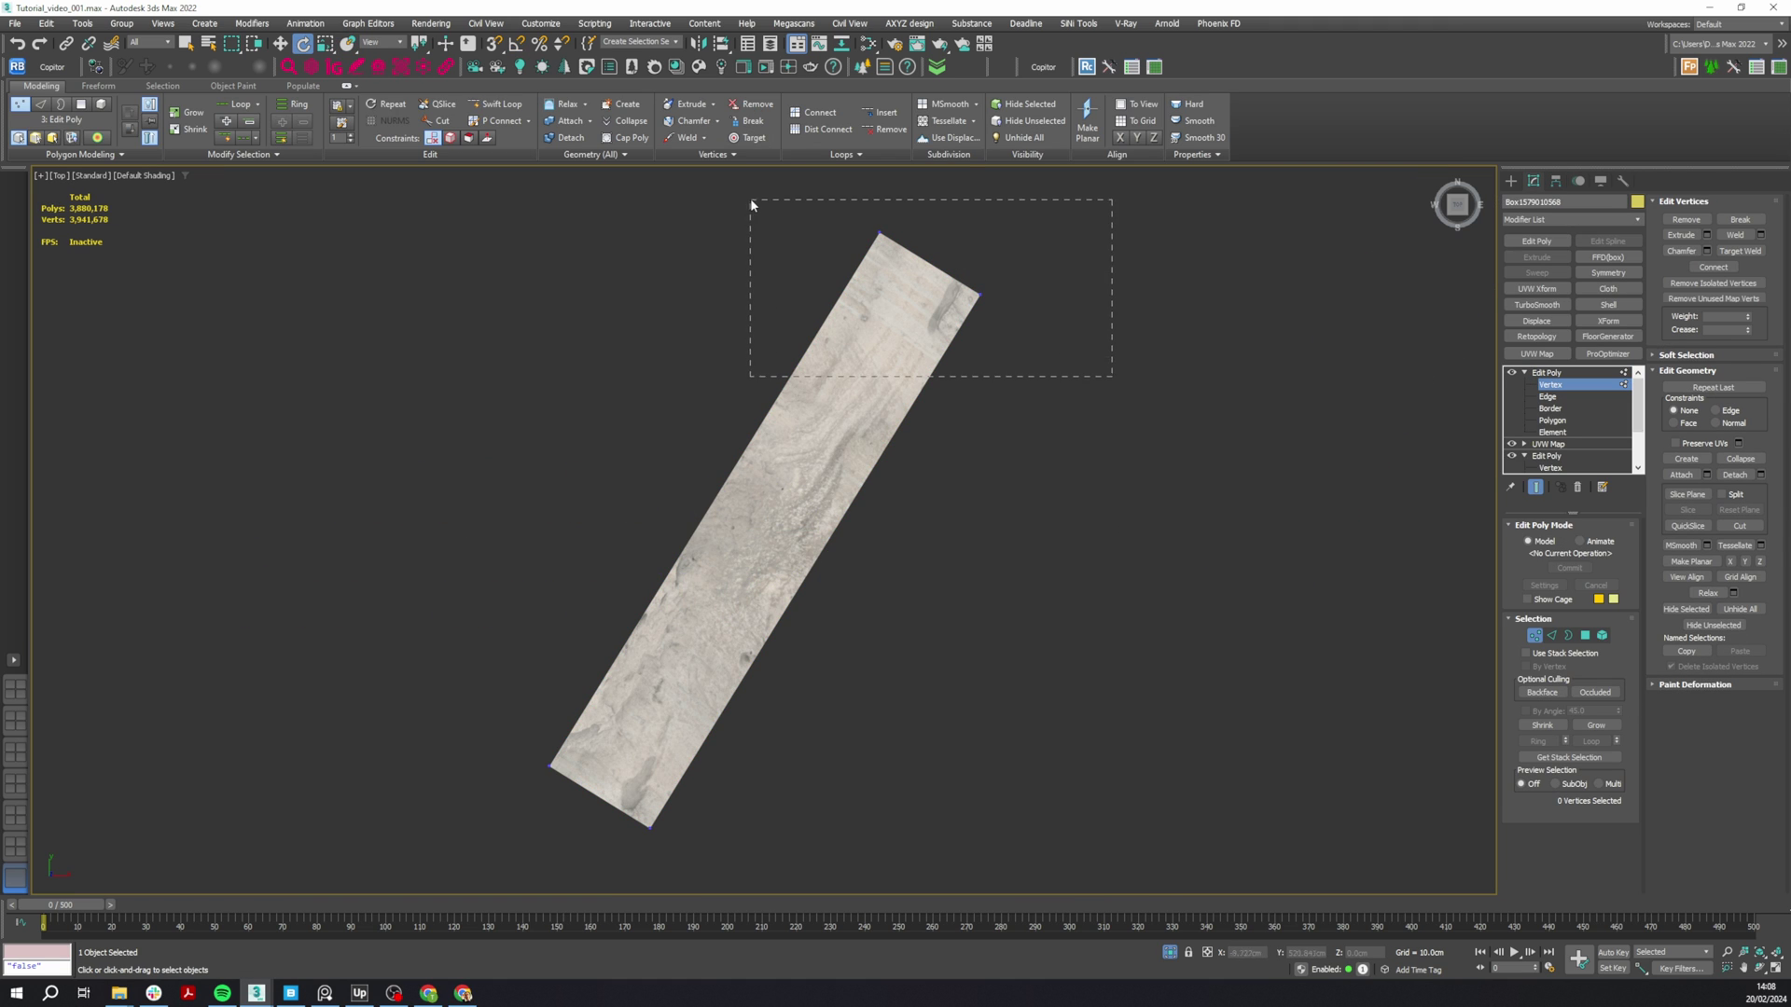
left_click_drag(752, 201, 750, 199)
key("w")
left_click_drag(952, 244, 753, 603)
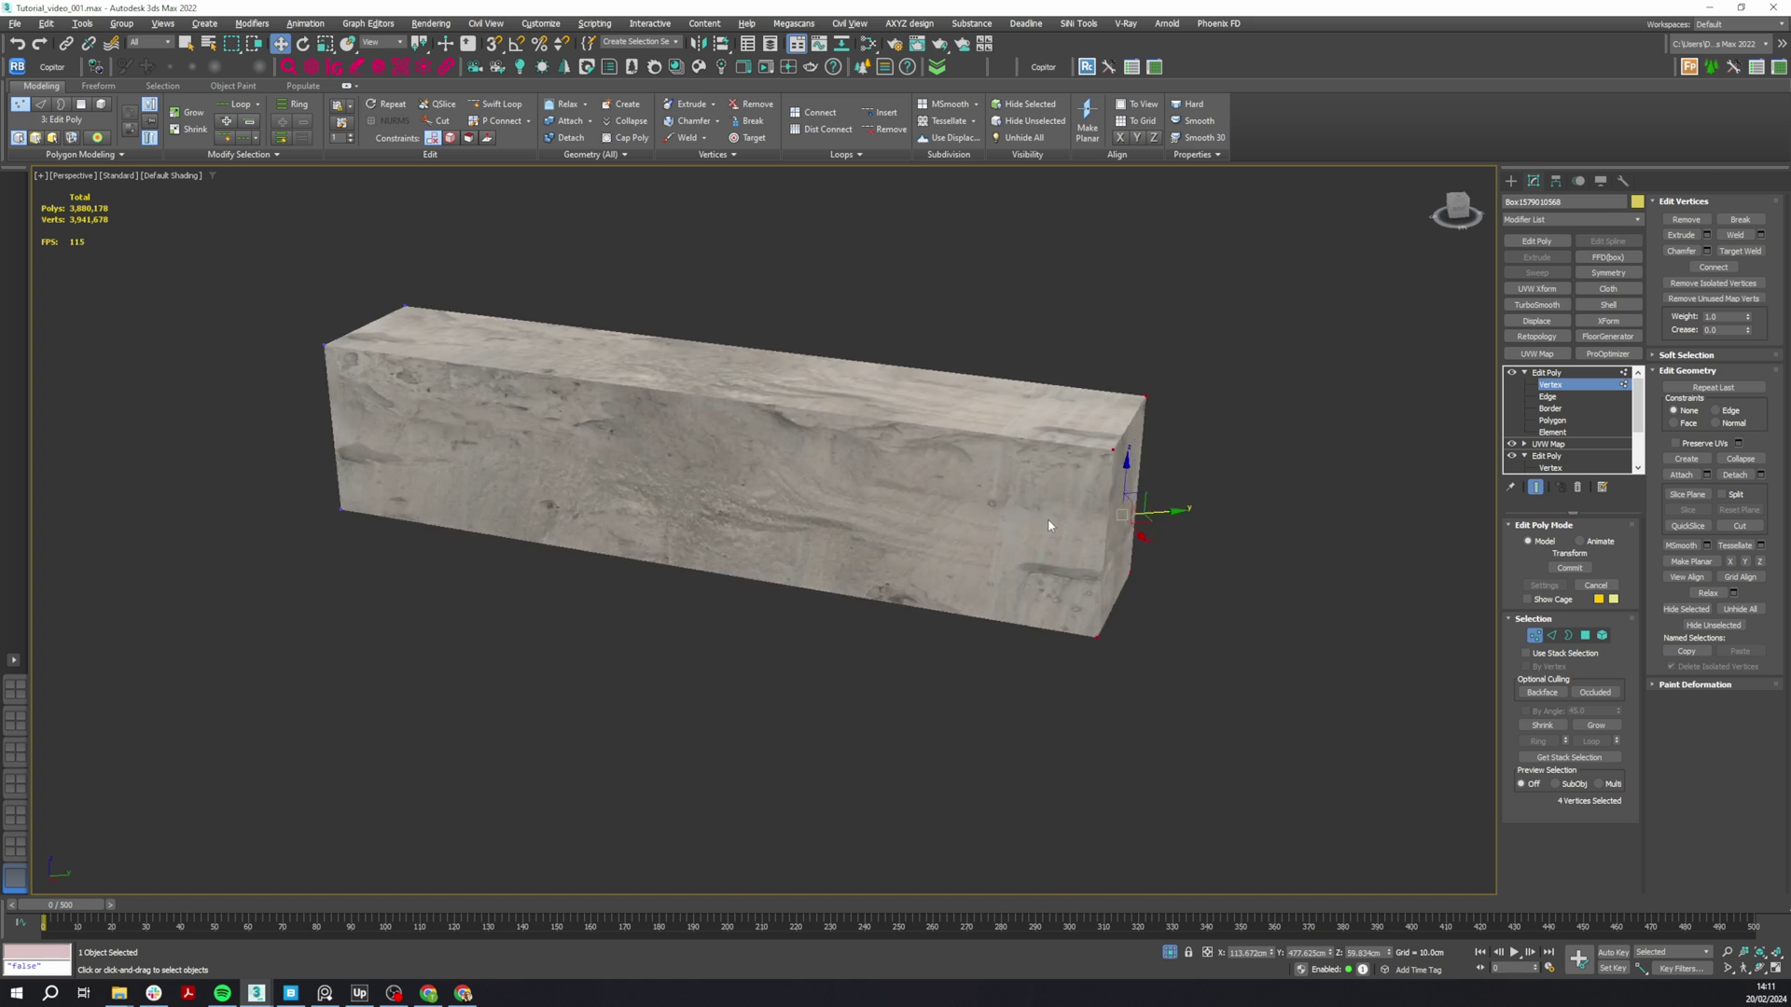
- Try sliding the box's four end vertices along its length with the Edge constraint, and undo each move
middle_click_drag(1049, 518, 835, 652, "alt")
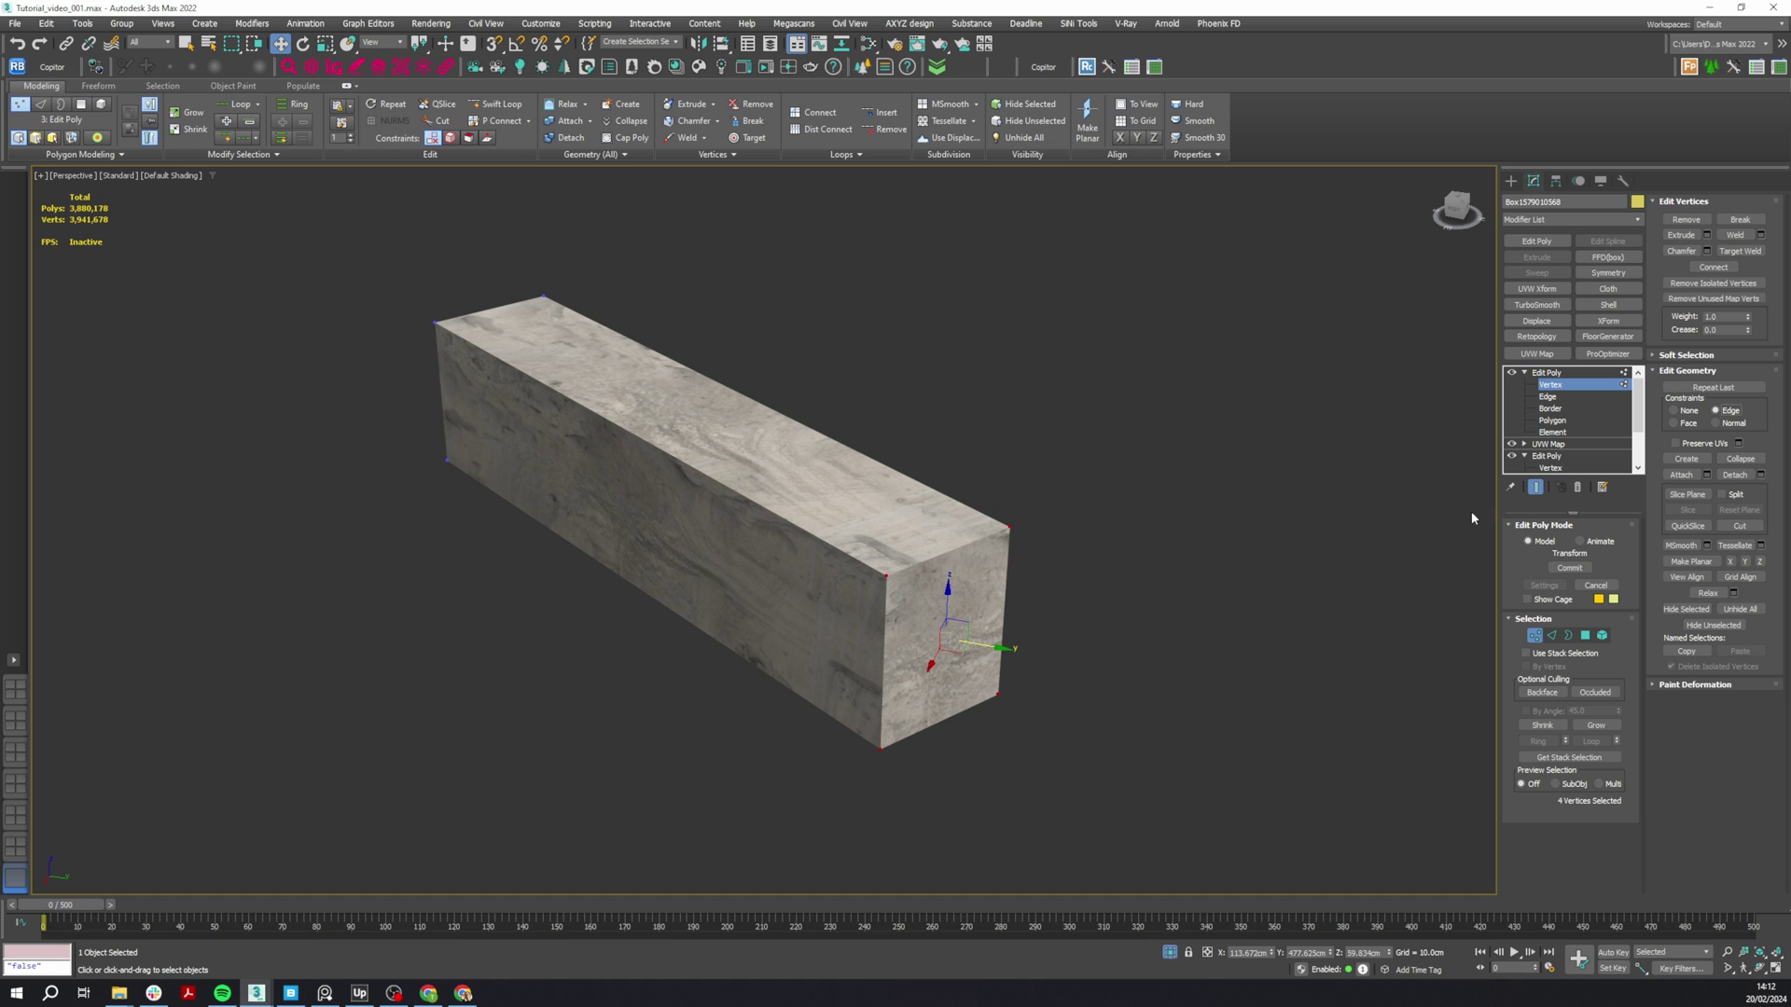
left_click_drag(997, 645, 606, 490)
left_click_drag(997, 644, 607, 490)
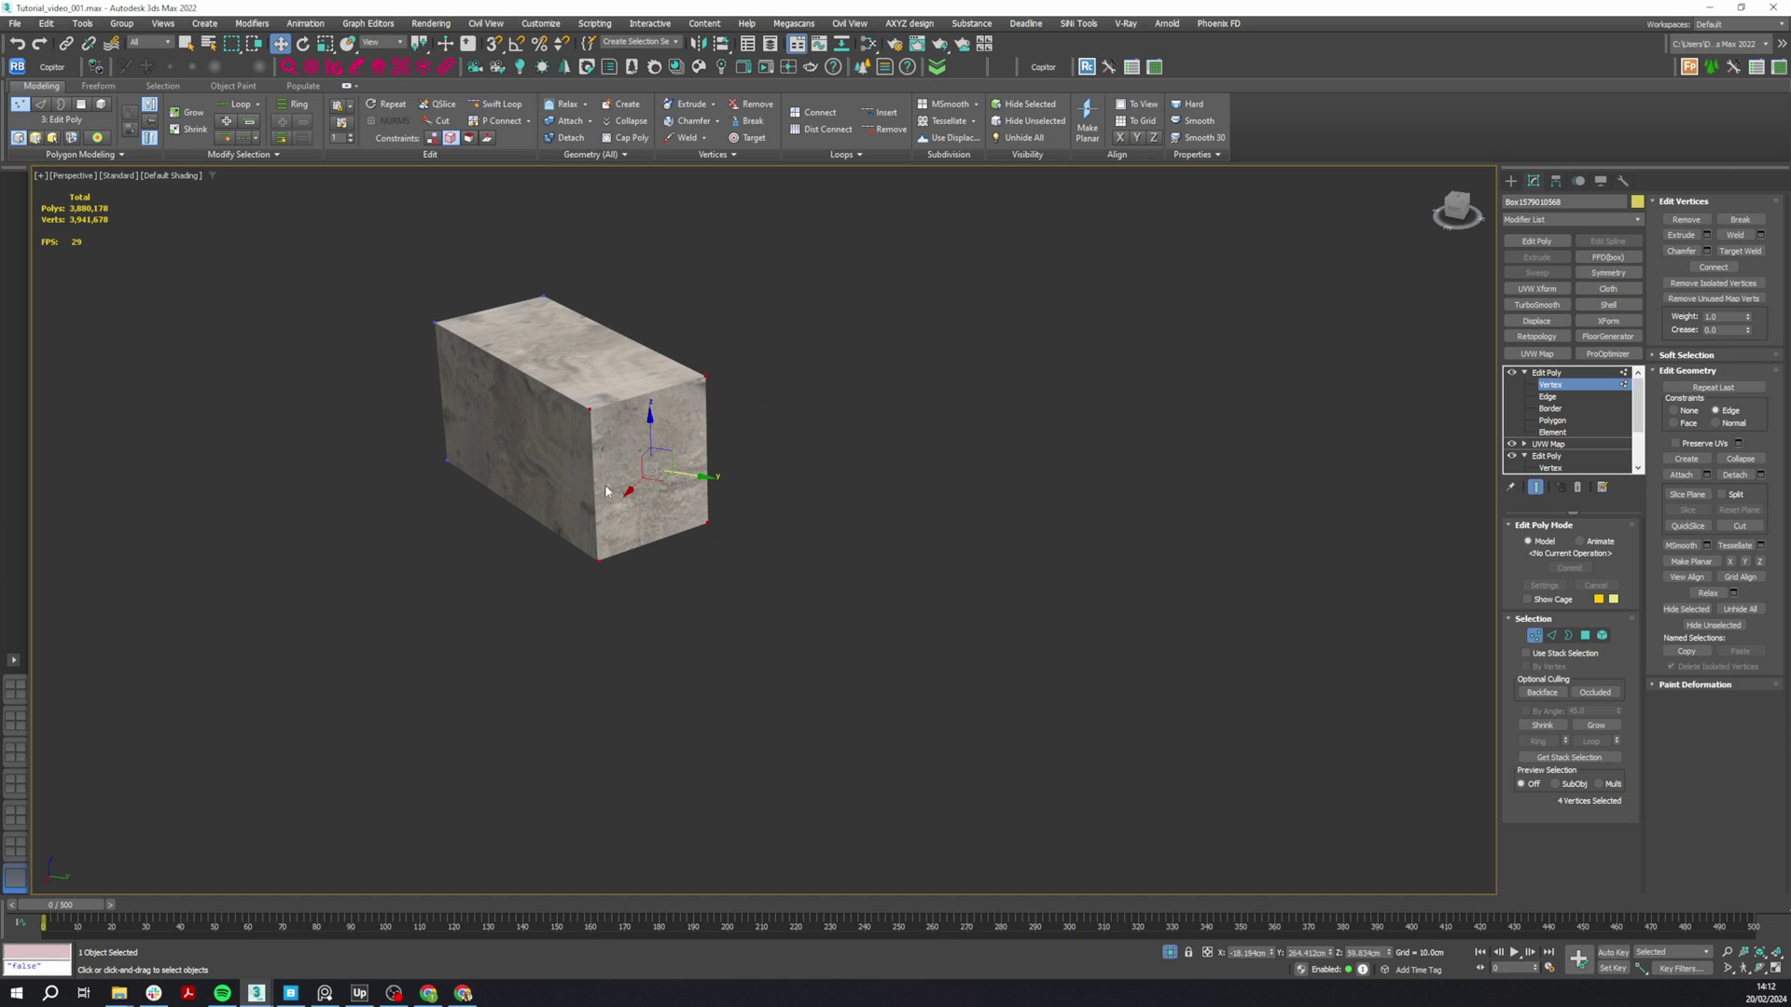
key("ctrl+z")
left_click_drag(997, 644, 598, 483)
key("ctrl+z")
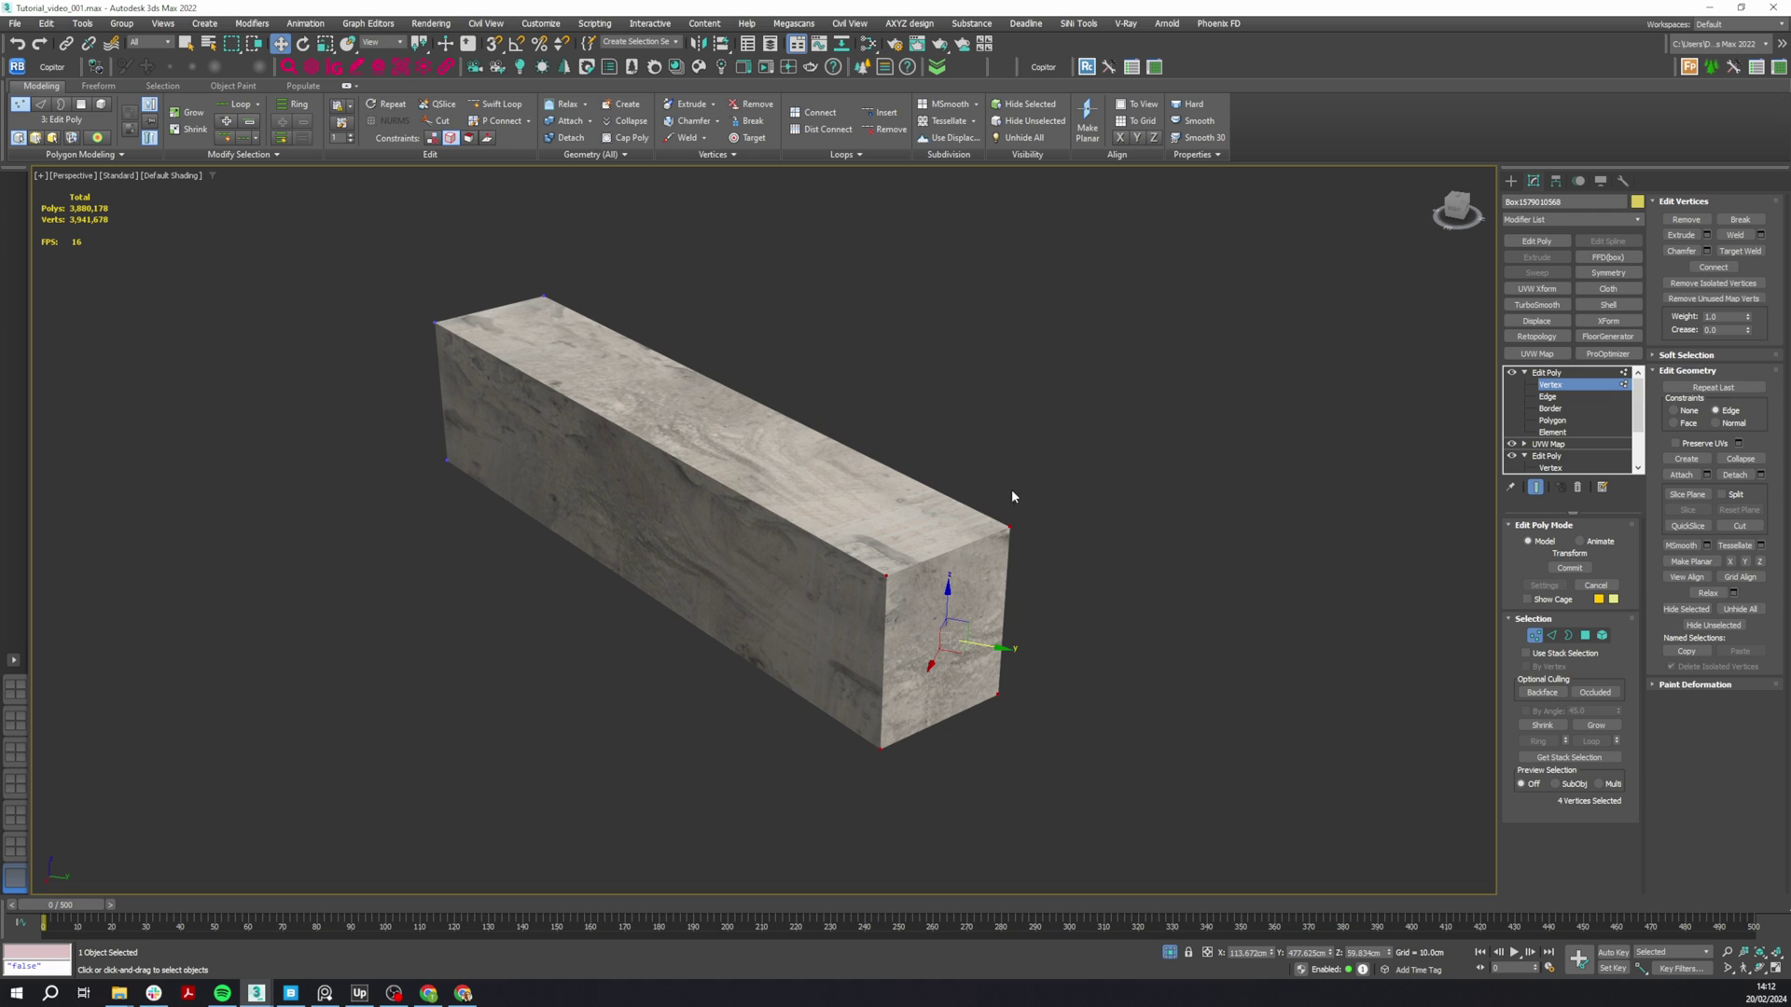
- Enable Preserve UVs and slide the four end vertices along the box's edges to shorten it
left_click(1688, 441)
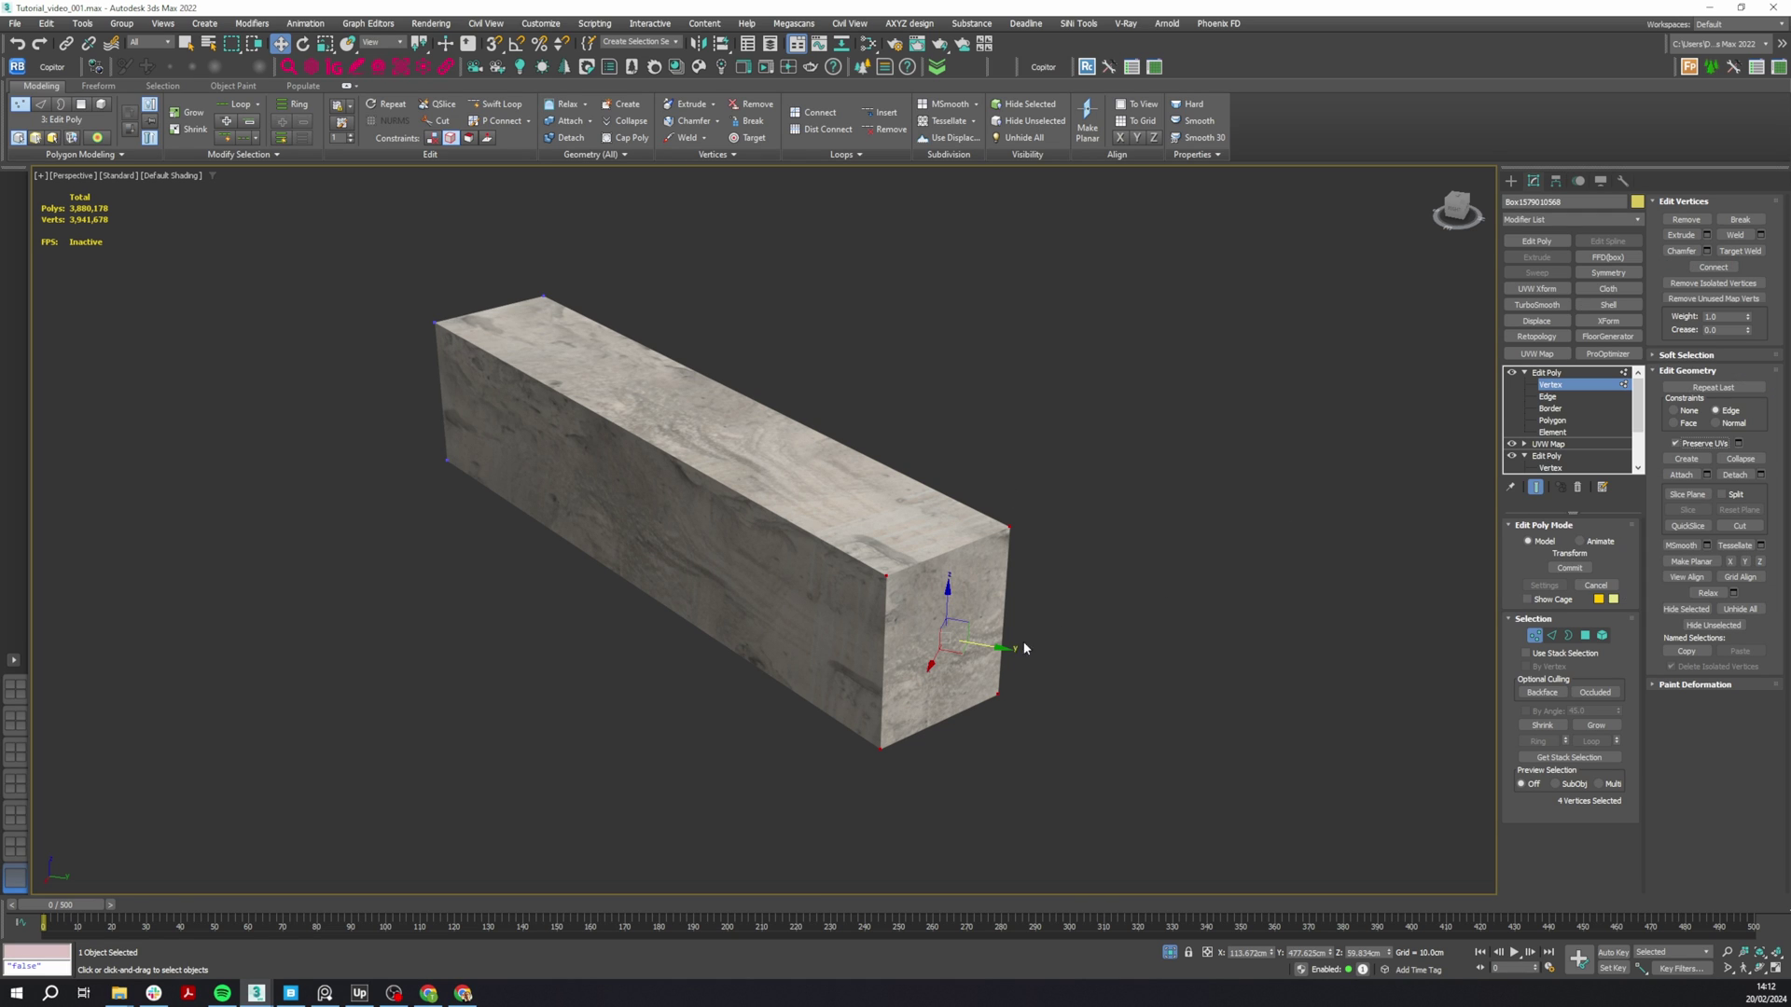
left_click_drag(997, 648, 465, 492)
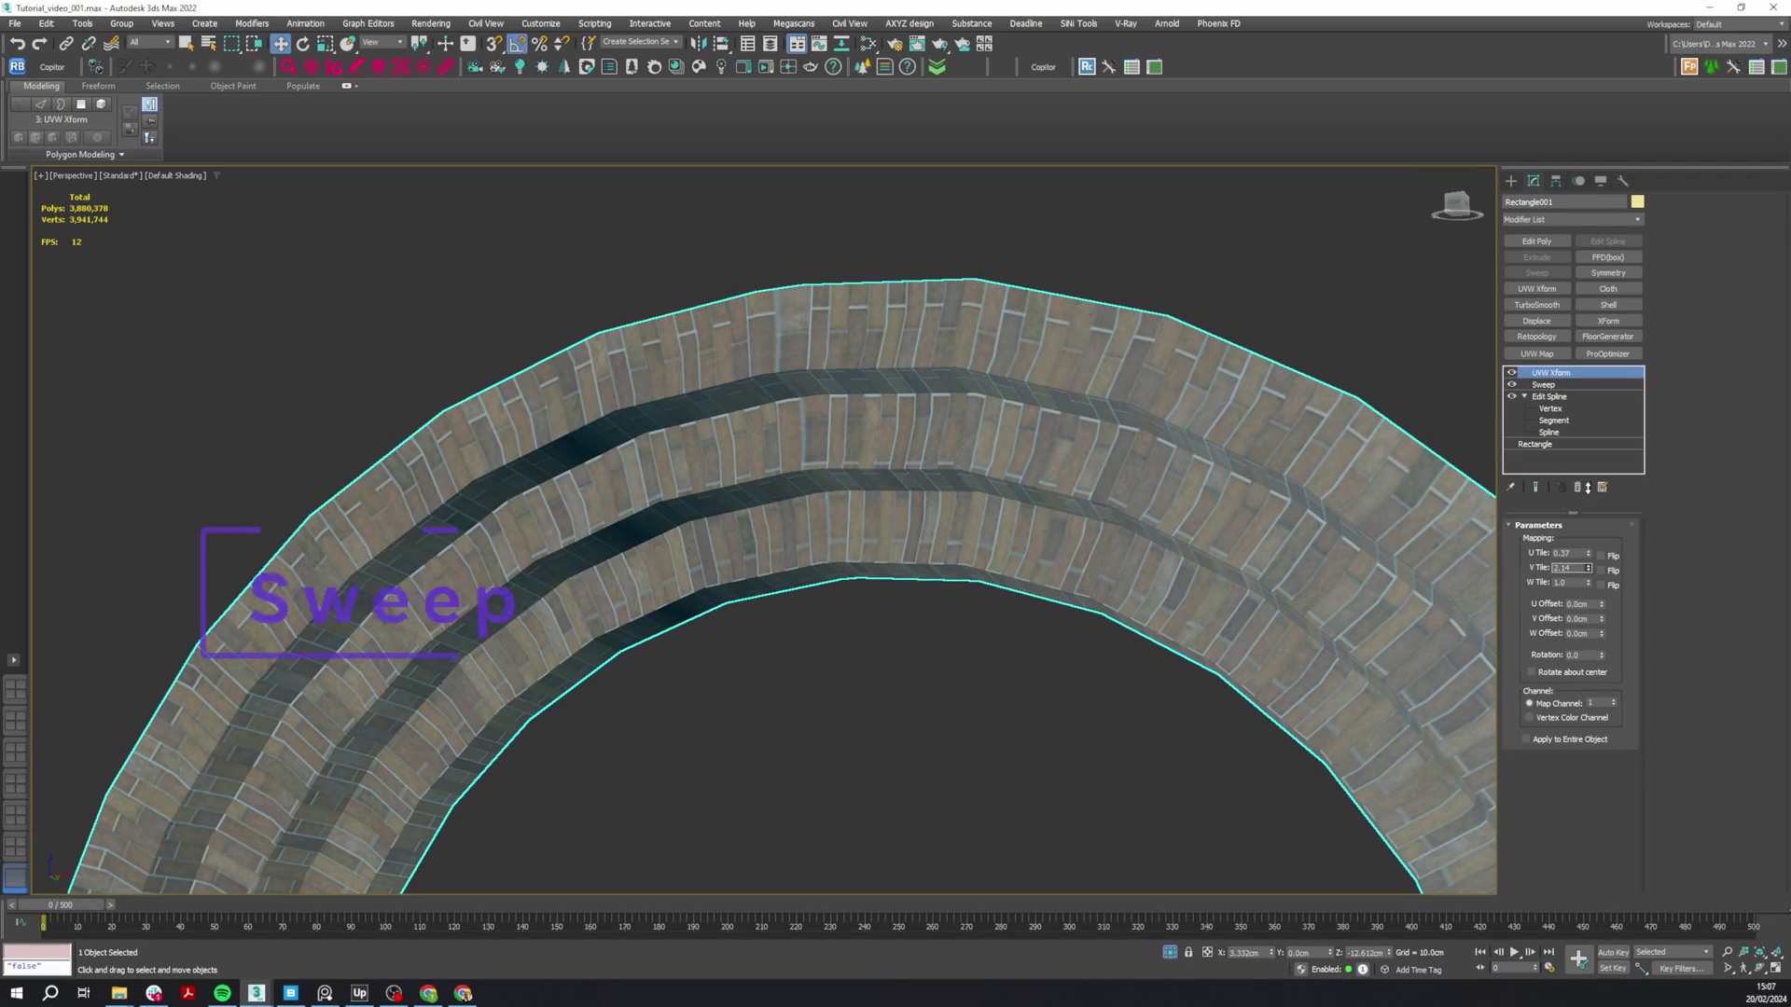
- Set the V Tile of the brick arch's UVW Xform modifier to 1.07 and view the whole arch
left_click_drag(1588, 486, 1591, 564)
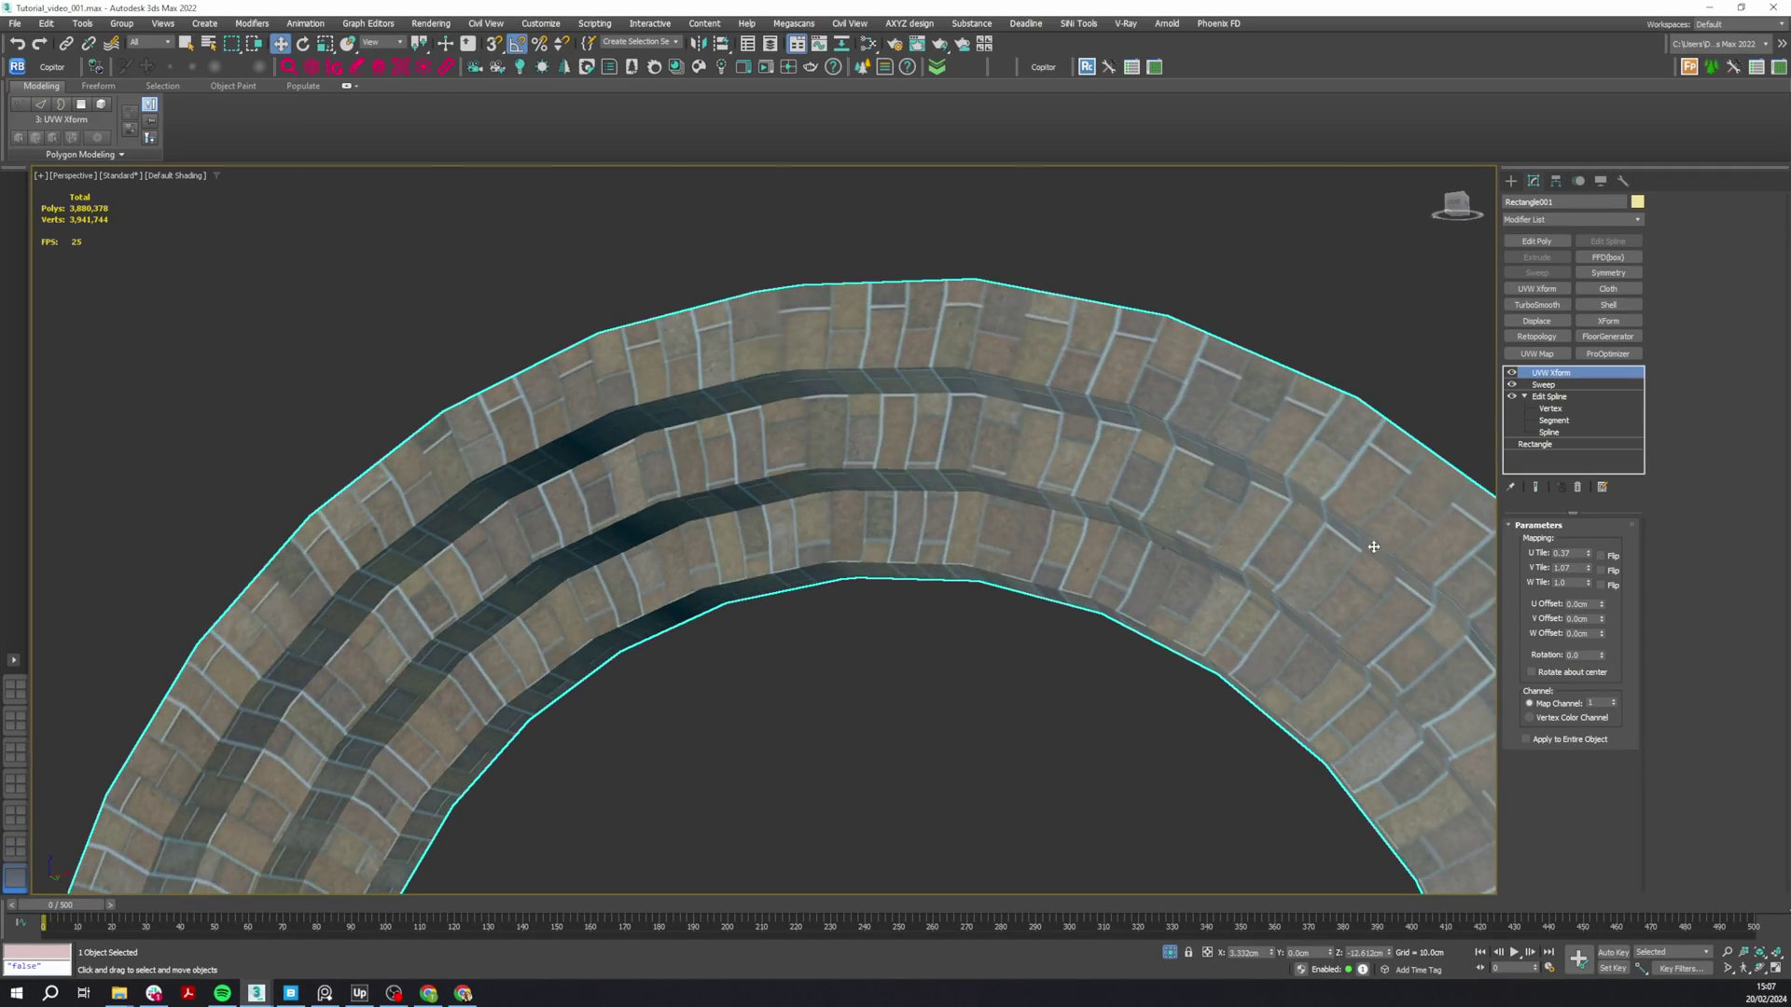
scroll(764, 429, "down", 5)
middle_click_drag(763, 429, 826, 488, "alt")
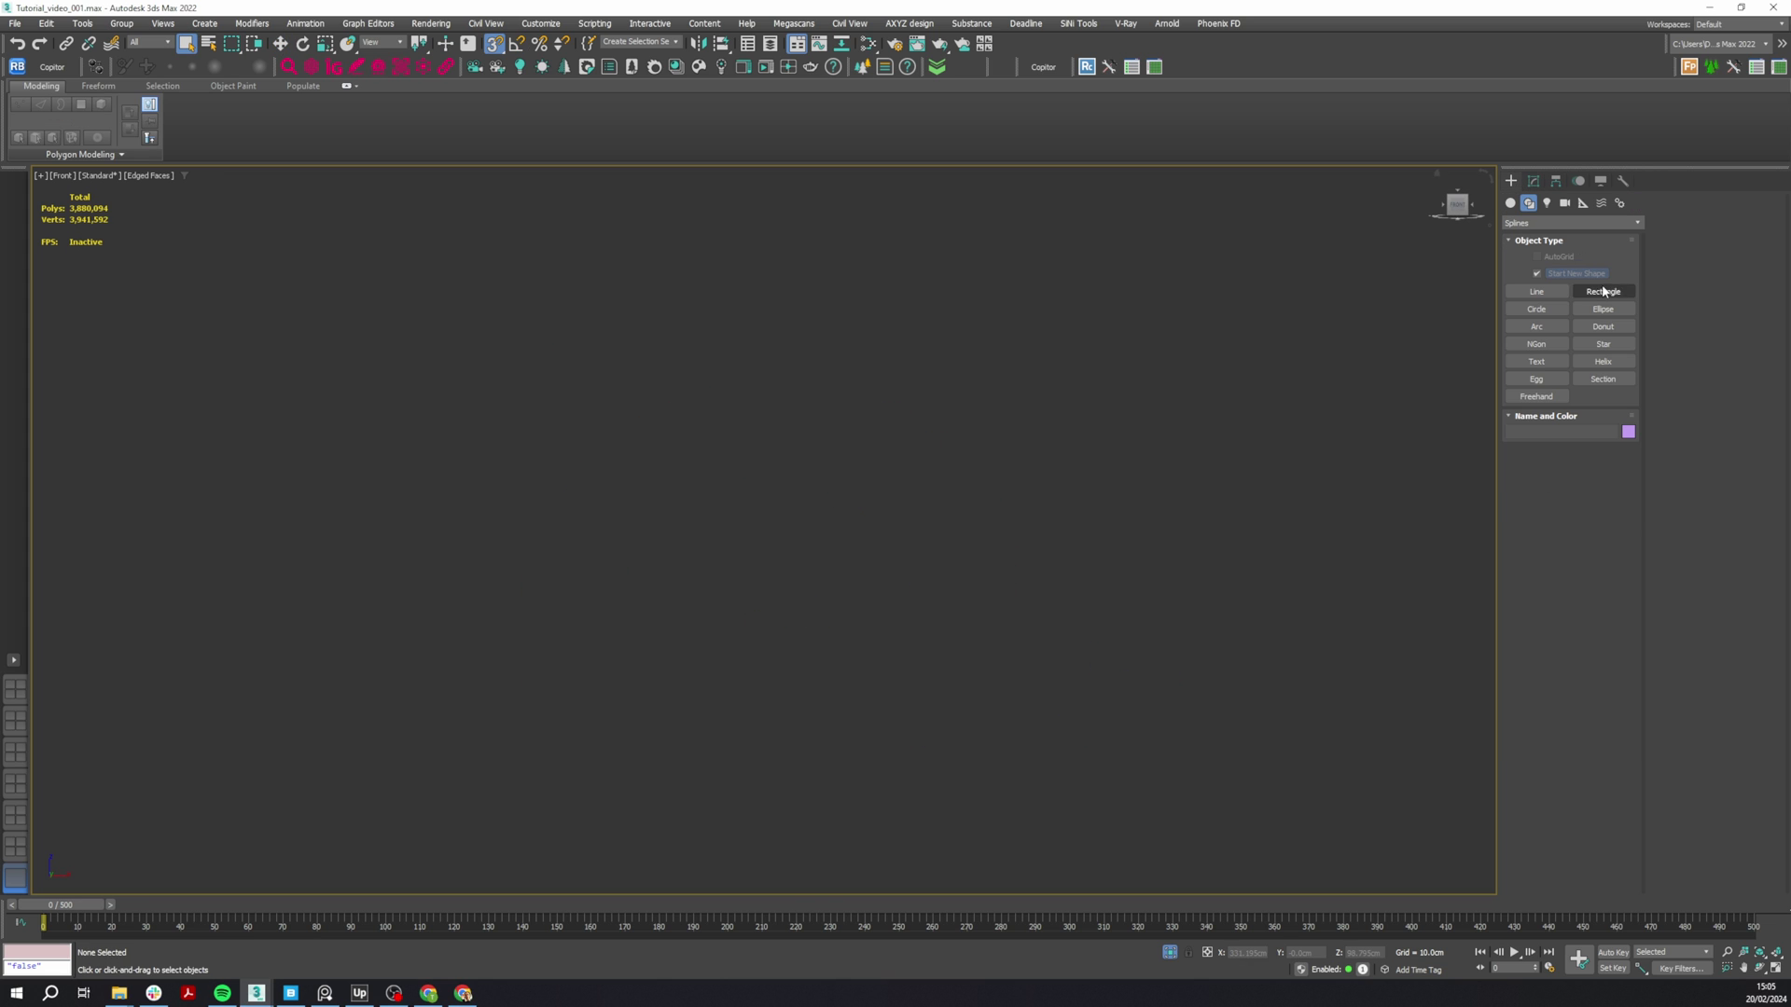
- Draw a rectangle spline in the front view and add an Edit Spline modifier to it
left_click_drag(623, 298, 1167, 766)
right_click(1167, 766)
left_click(1533, 181)
middle_click_drag(1308, 532, 1097, 513)
key("shift+e")
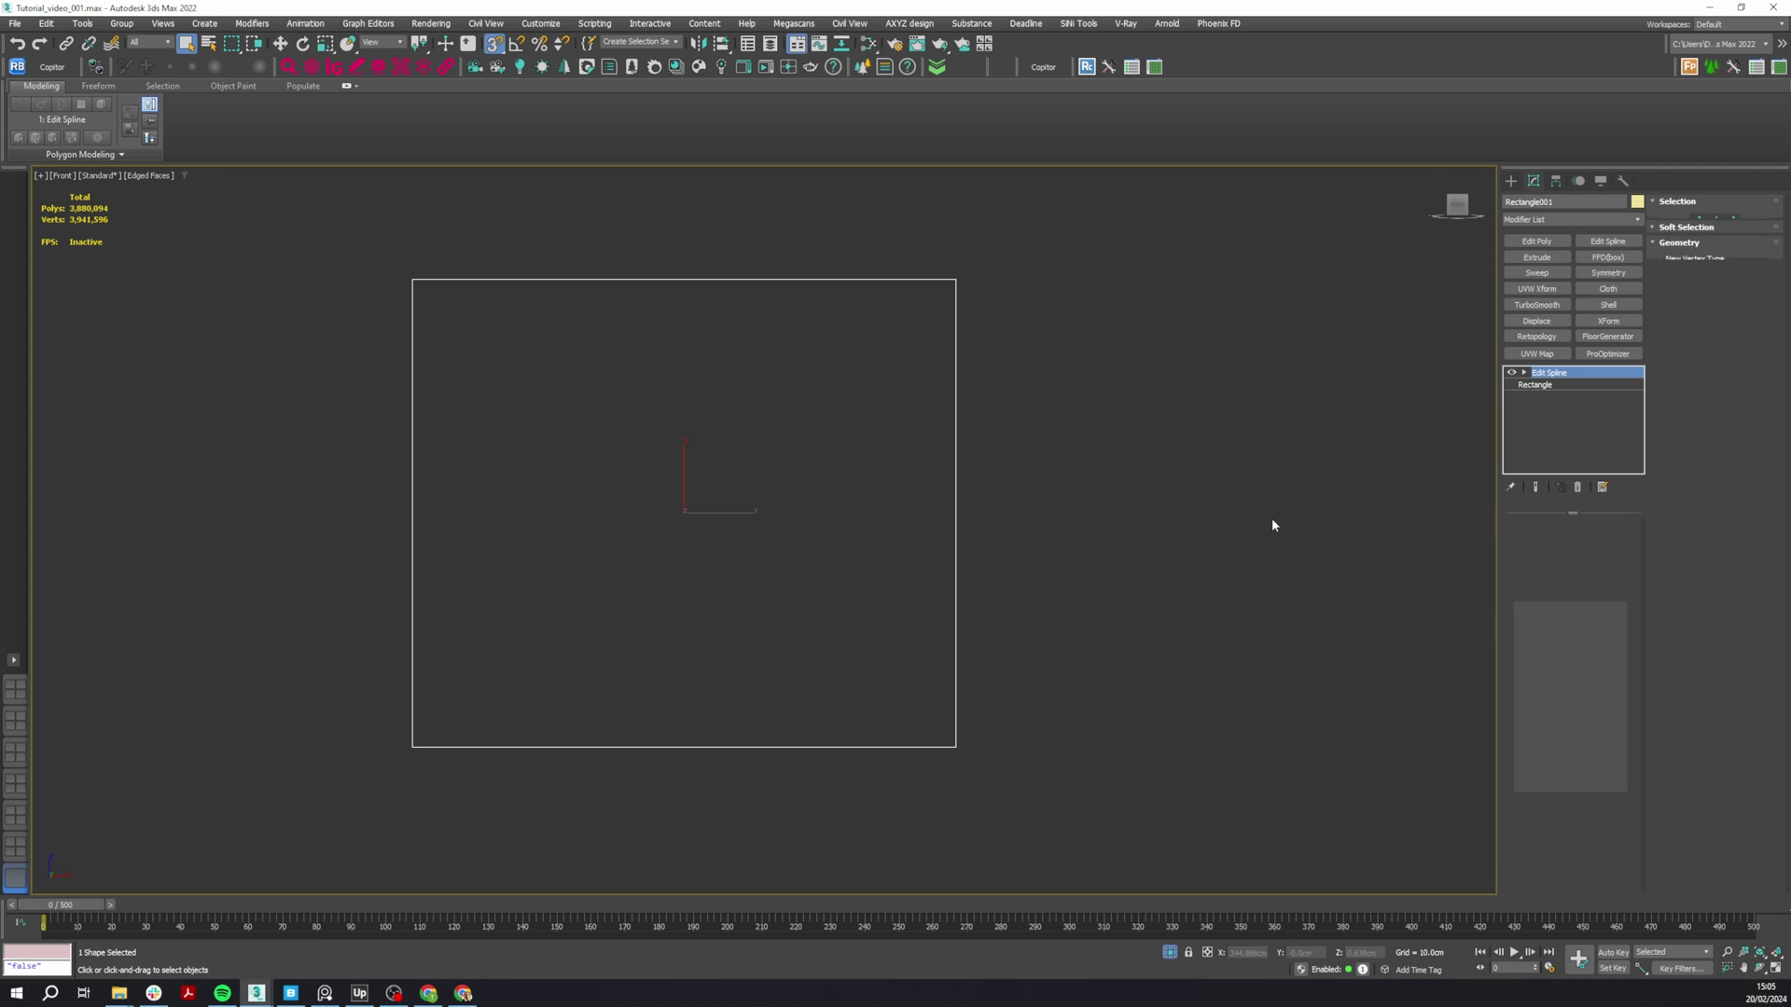
- Fillet the rectangle's two upper vertices until they meet at mid-width, forming a rounded arch
key("1")
left_click_drag(1030, 368, 296, 185)
left_click(1687, 542)
left_click_drag(955, 279, 685, 278)
scroll(691, 272, "down", 2)
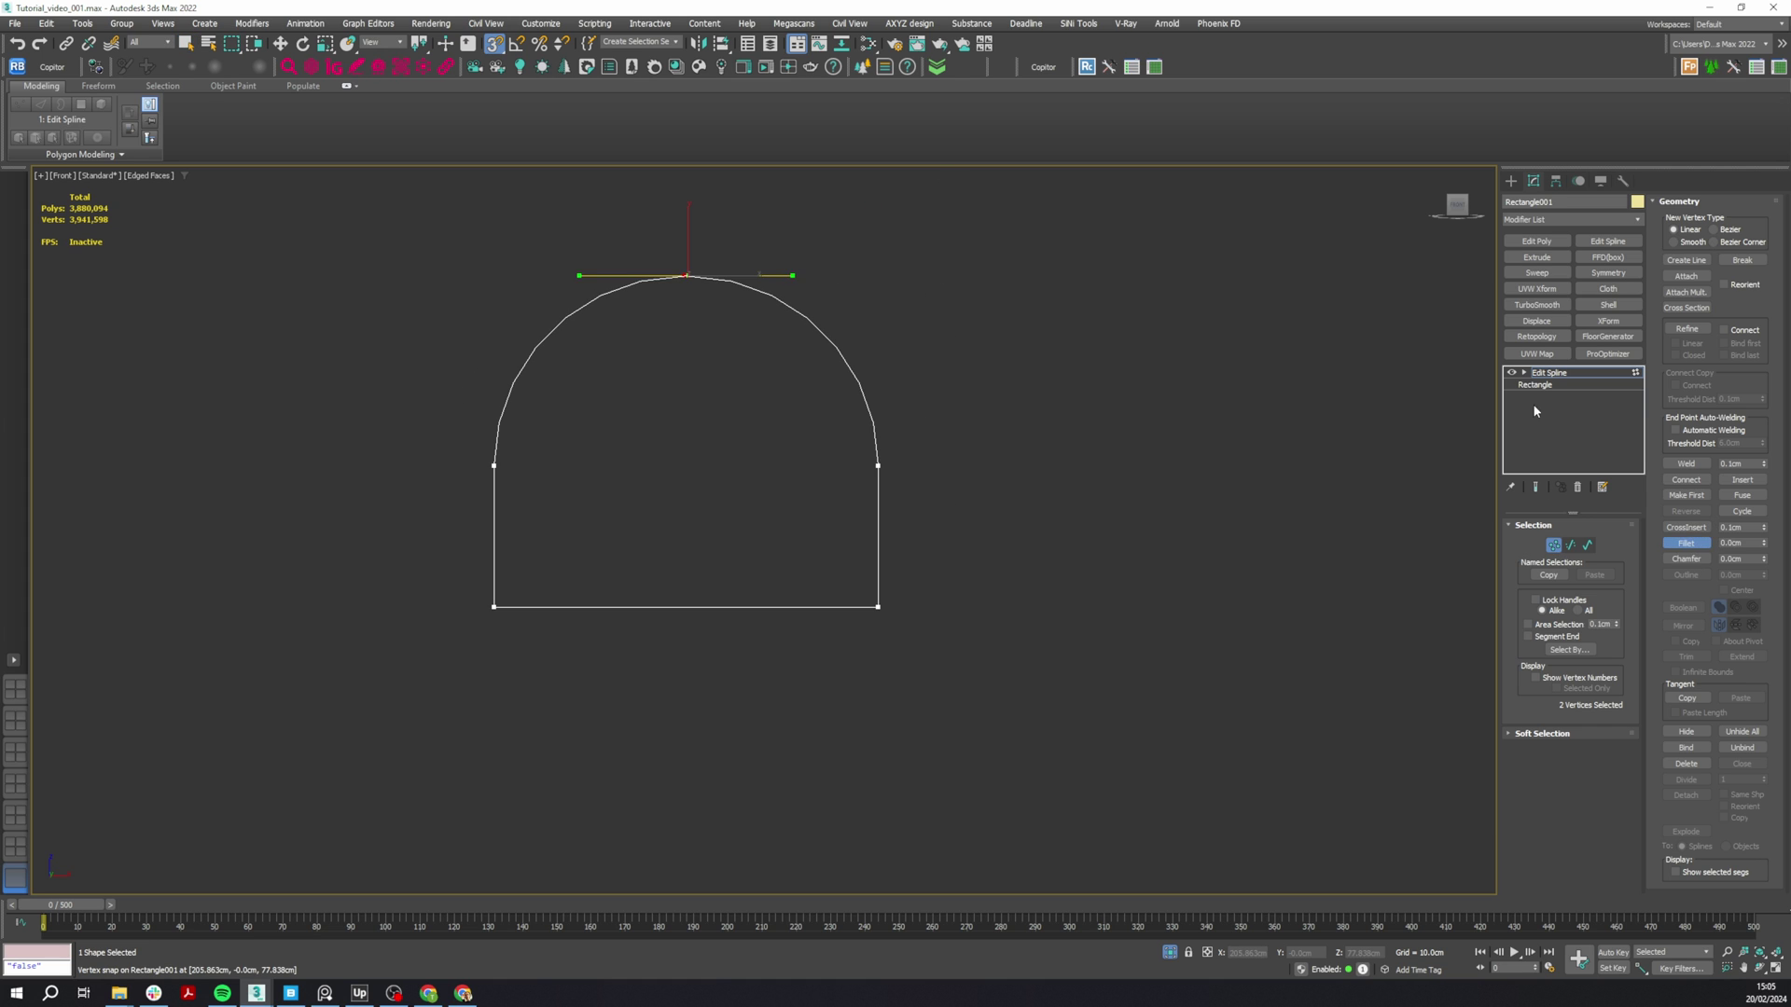
- Delete the arch spline's straight bottom segment and leave segment editing
left_click(1524, 372)
left_click(1553, 396)
left_click(686, 607)
key("Delete")
key("2")
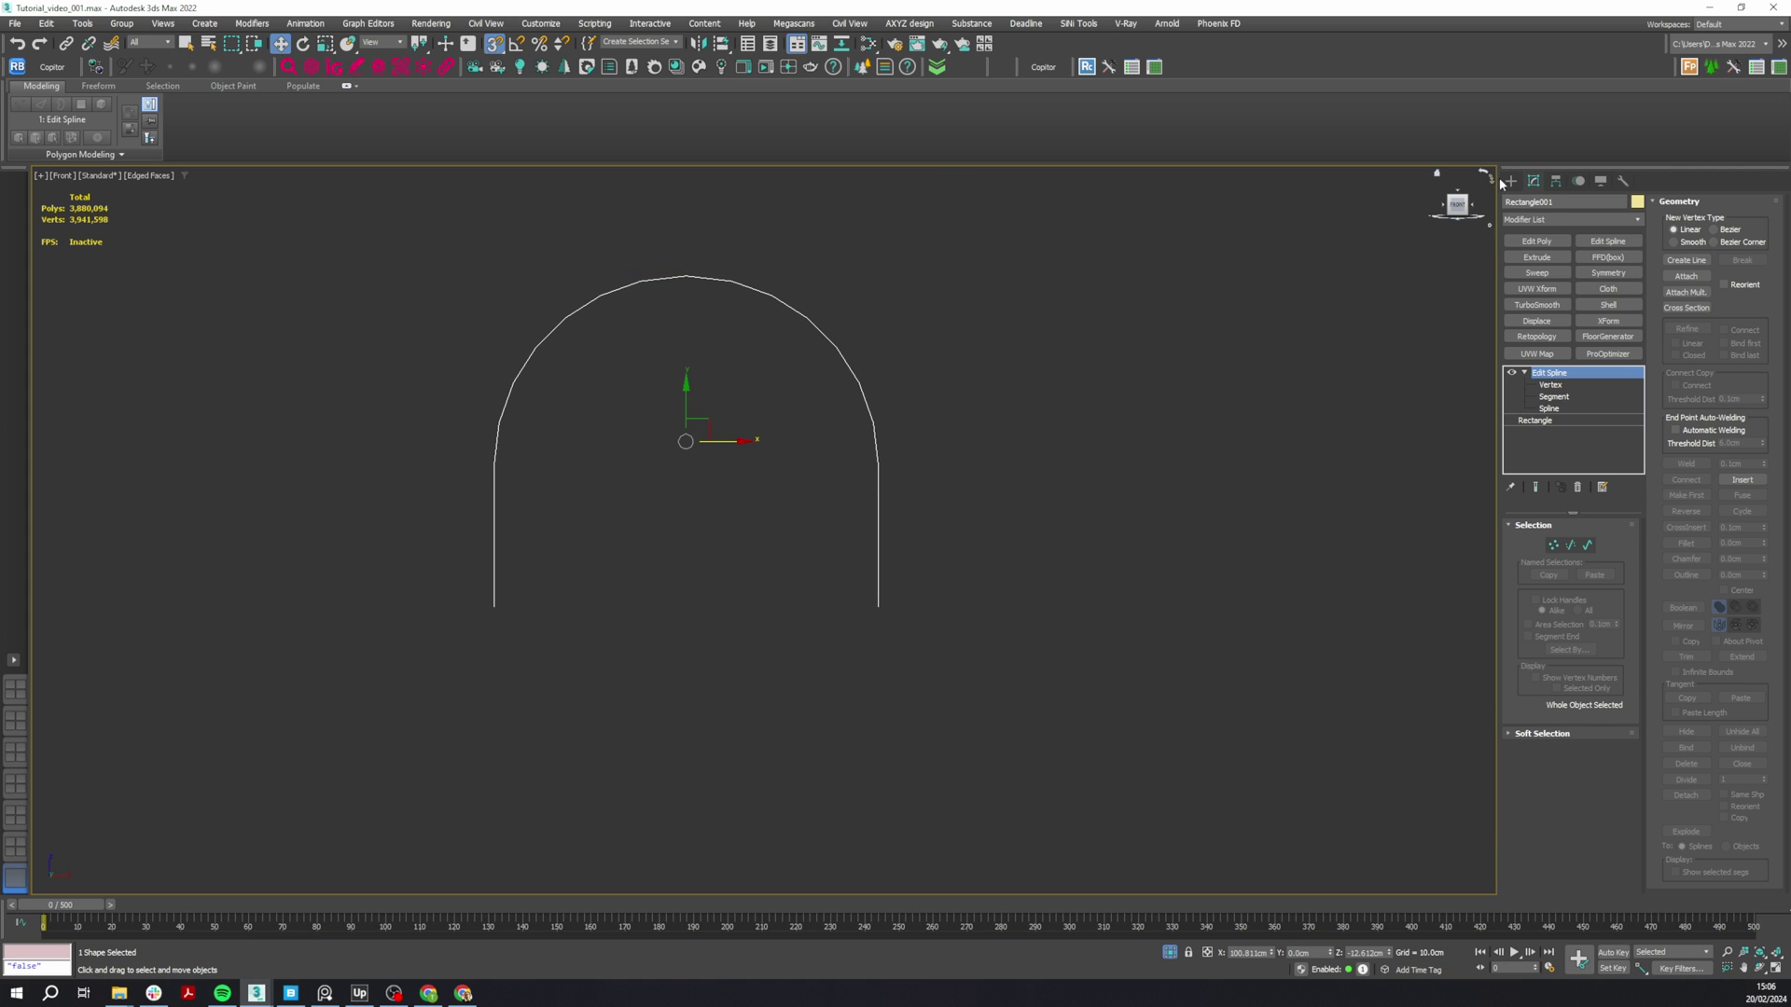
- Draw a closed three-step stair profile with the Line tool beside the arch's base
left_click(1510, 181)
left_click(1535, 291)
left_click(923, 601)
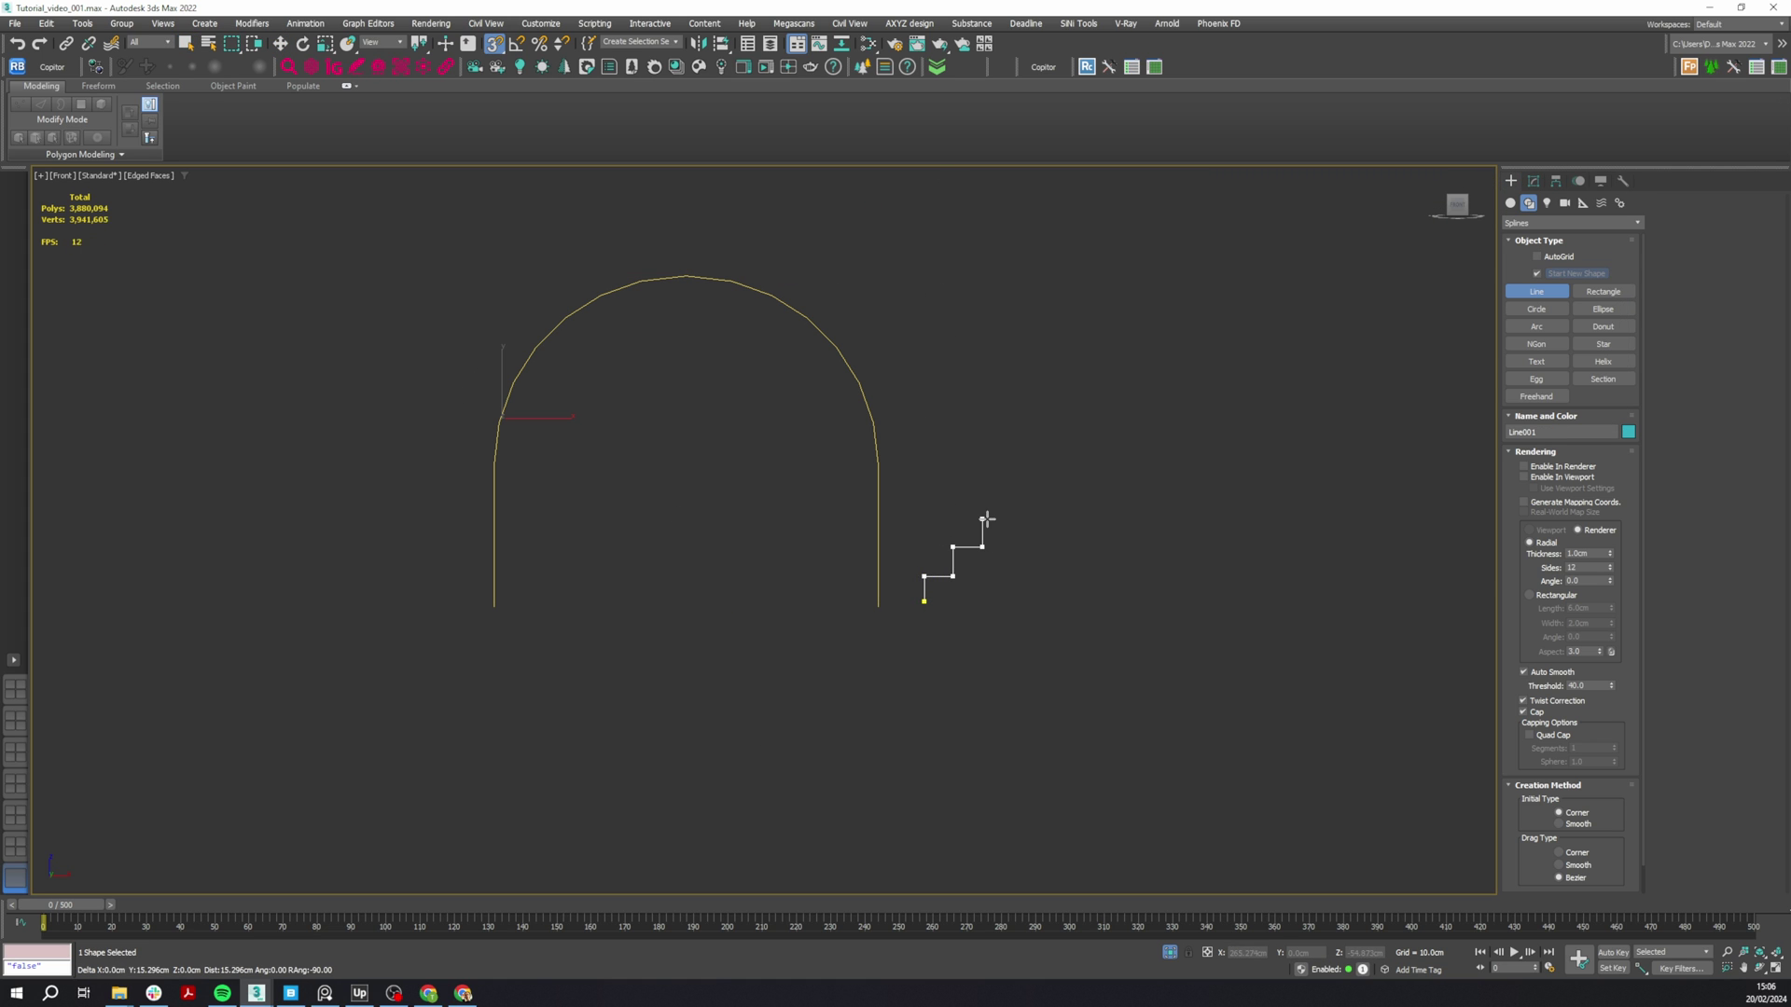
left_click(1016, 604)
left_click(924, 602)
left_click(875, 507)
- Align the stair profile's lower outer corner vertex level with its starting vertex using snapping
key("1")
left_click(1015, 605)
left_click_drag(1016, 587, 924, 602)
key("s")
key("a")
left_click(1131, 658)
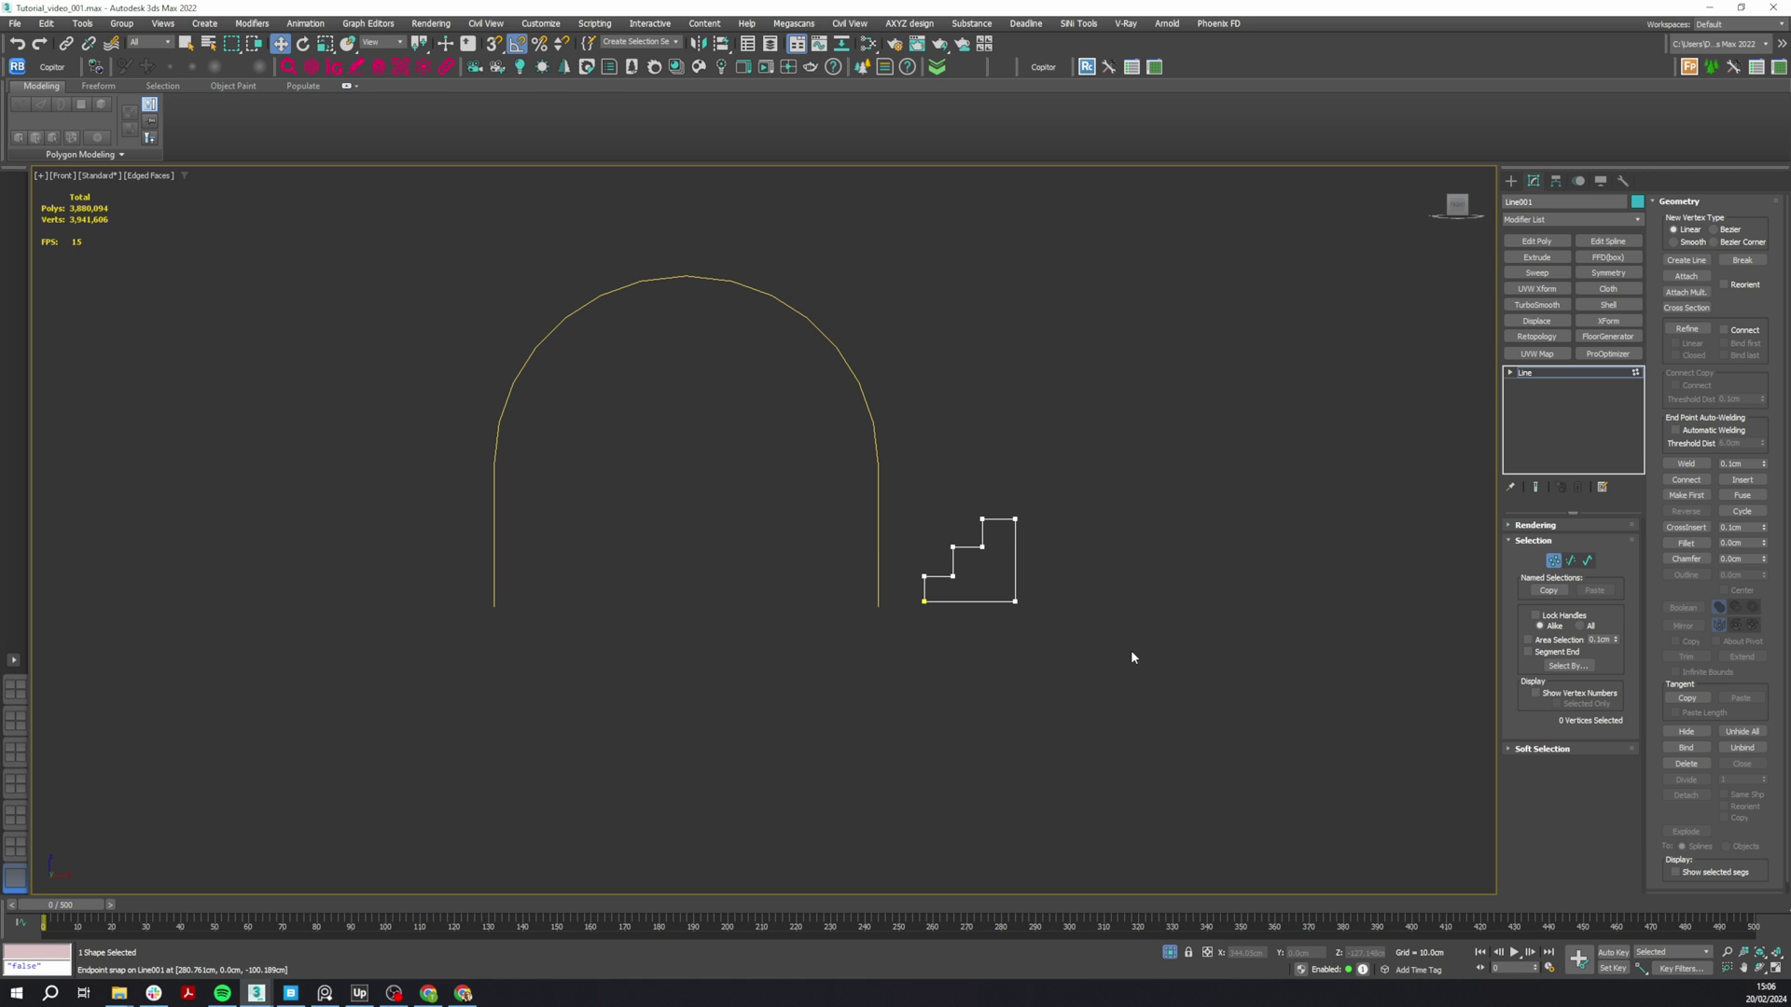
- Sweep the arch spline with the stair profile as its custom section and move the resulting arch clear of the profile
left_click(878, 485)
left_click(1537, 272)
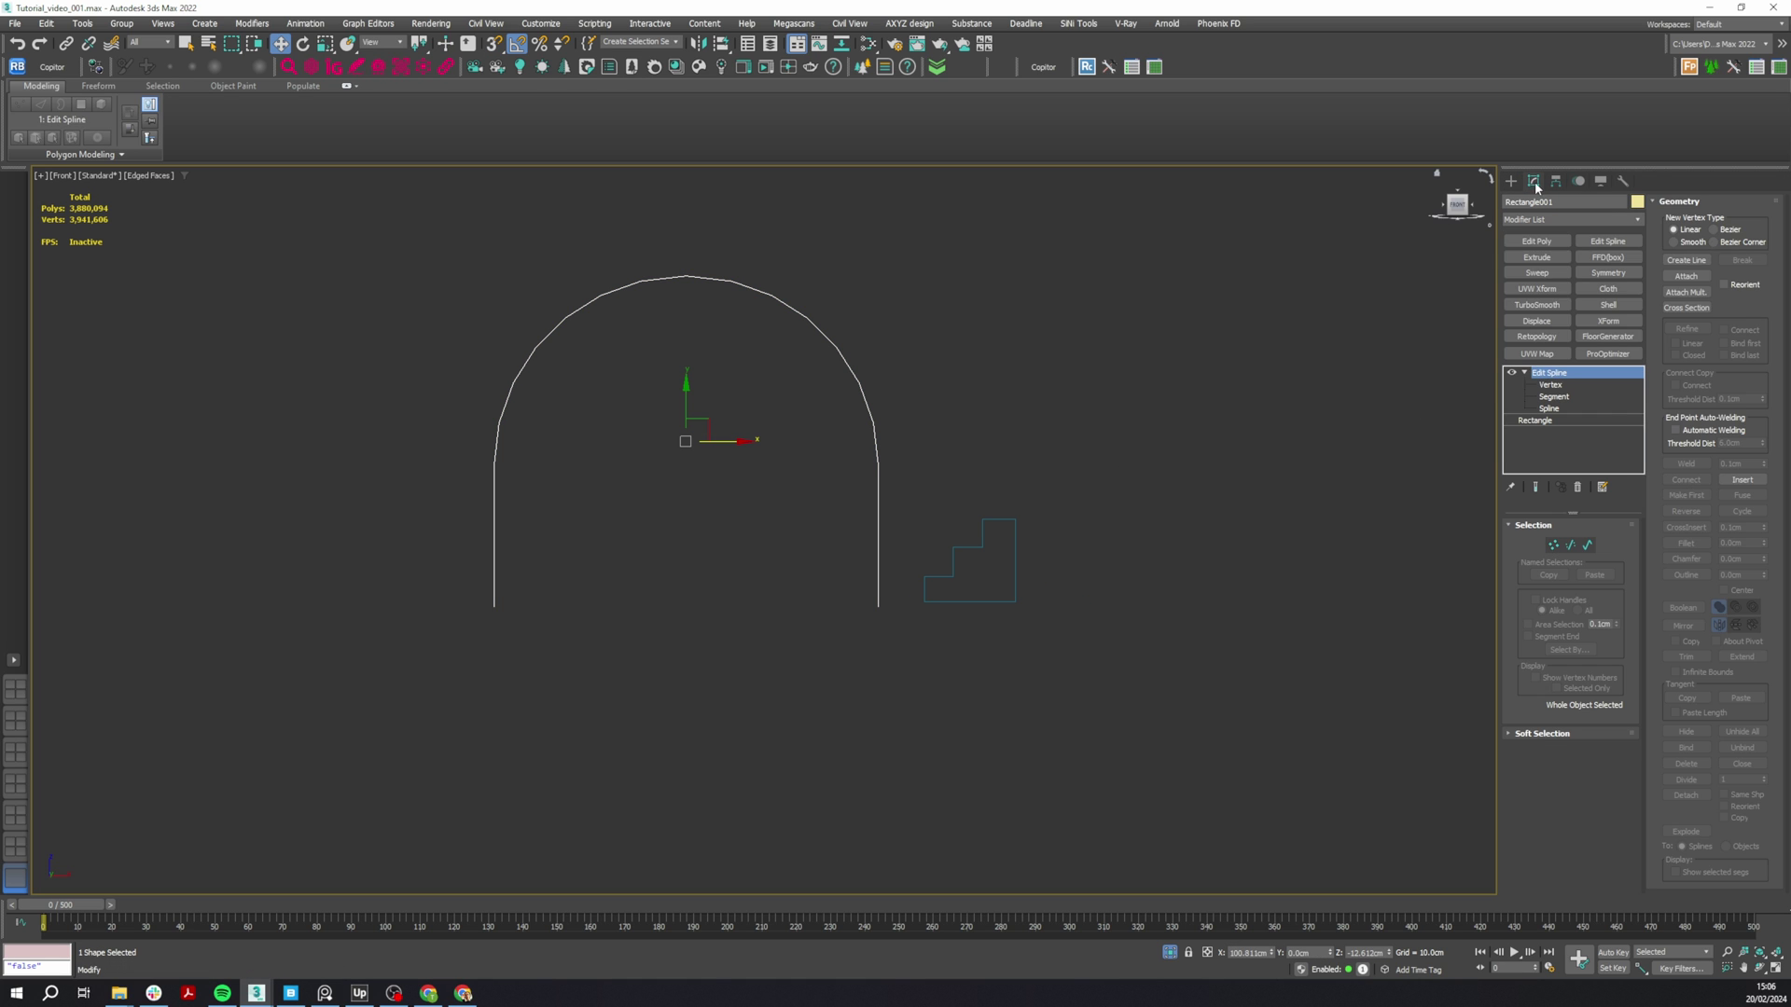
key("p")
middle_click_drag(1099, 461, 1176, 480, "alt")
left_click(1536, 601)
left_click(1540, 638)
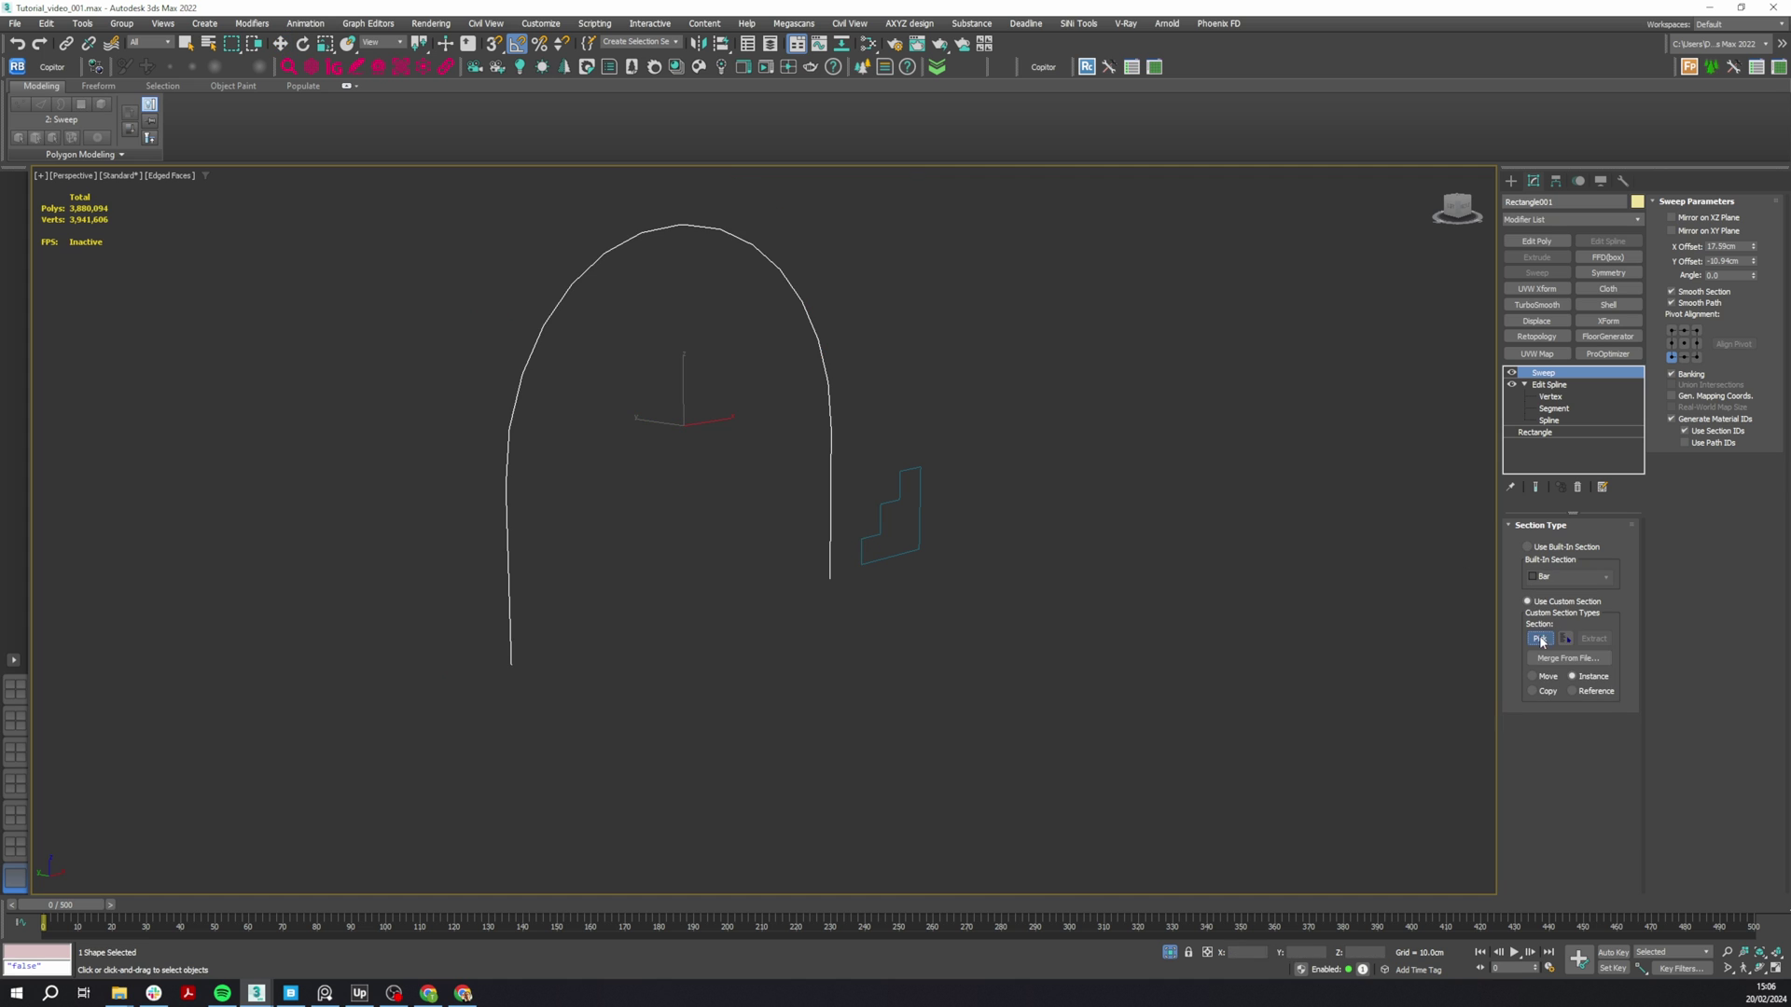
left_click(884, 503)
right_click(1085, 496)
left_click_drag(705, 421, 541, 471)
left_click(653, 509)
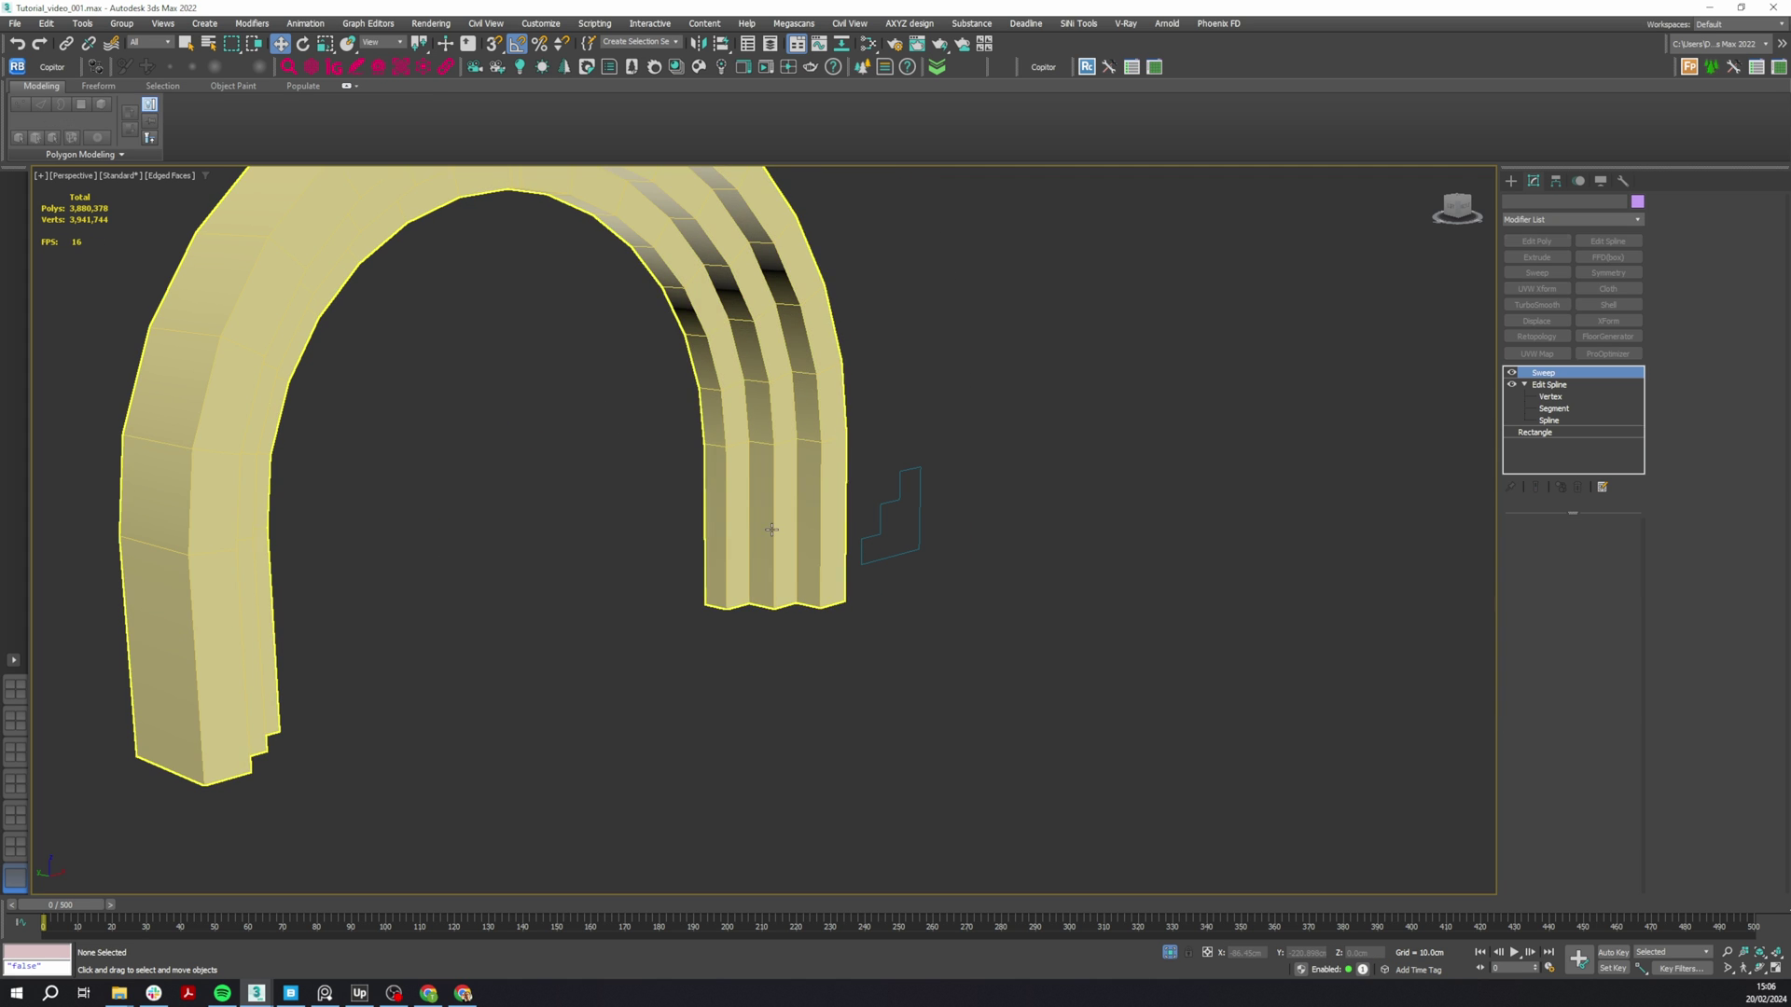
- Assign the brick material to the swept arch from the material editor and reselect the arch
left_click(771, 528)
key("m")
right_click(1298, 452)
left_click(1329, 476)
key("m")
left_click(1078, 526)
left_click(771, 467)
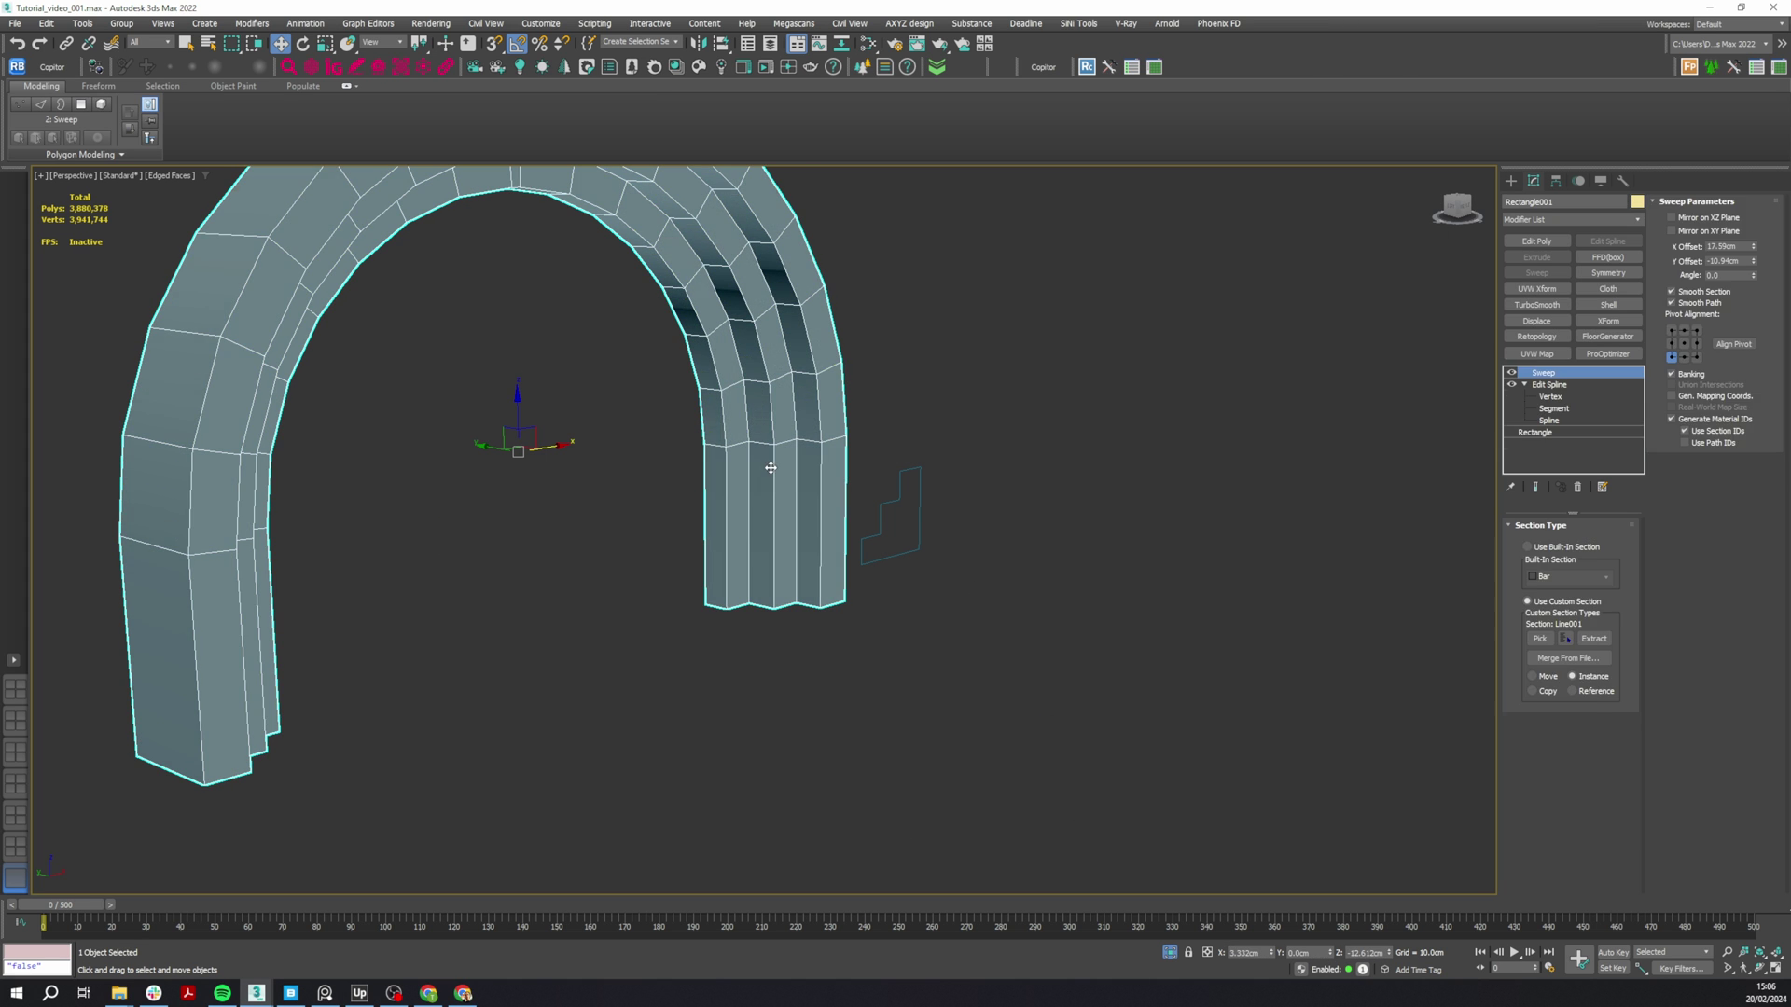
- Try a Box UVW Map on the arch, inspect the brick direction along its curve, and remove the modifier
key("u")
middle_click_drag(780, 433, 647, 388, "alt")
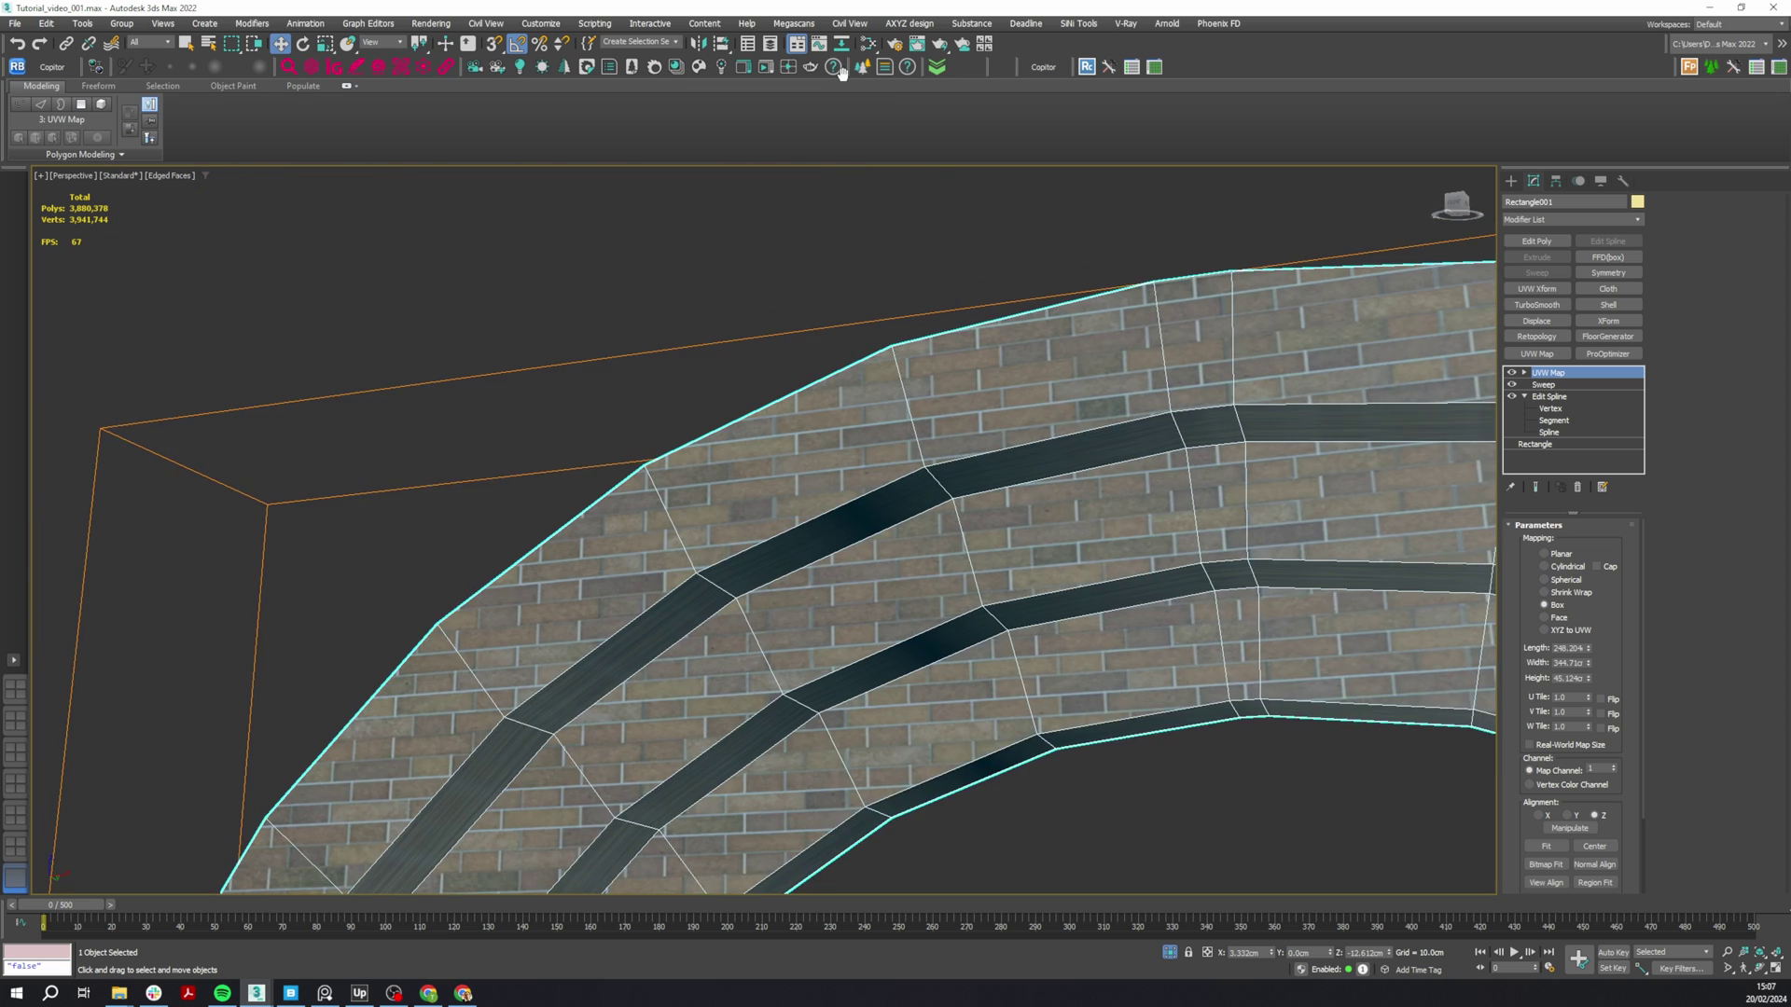
middle_click_drag(842, 73, 543, 955)
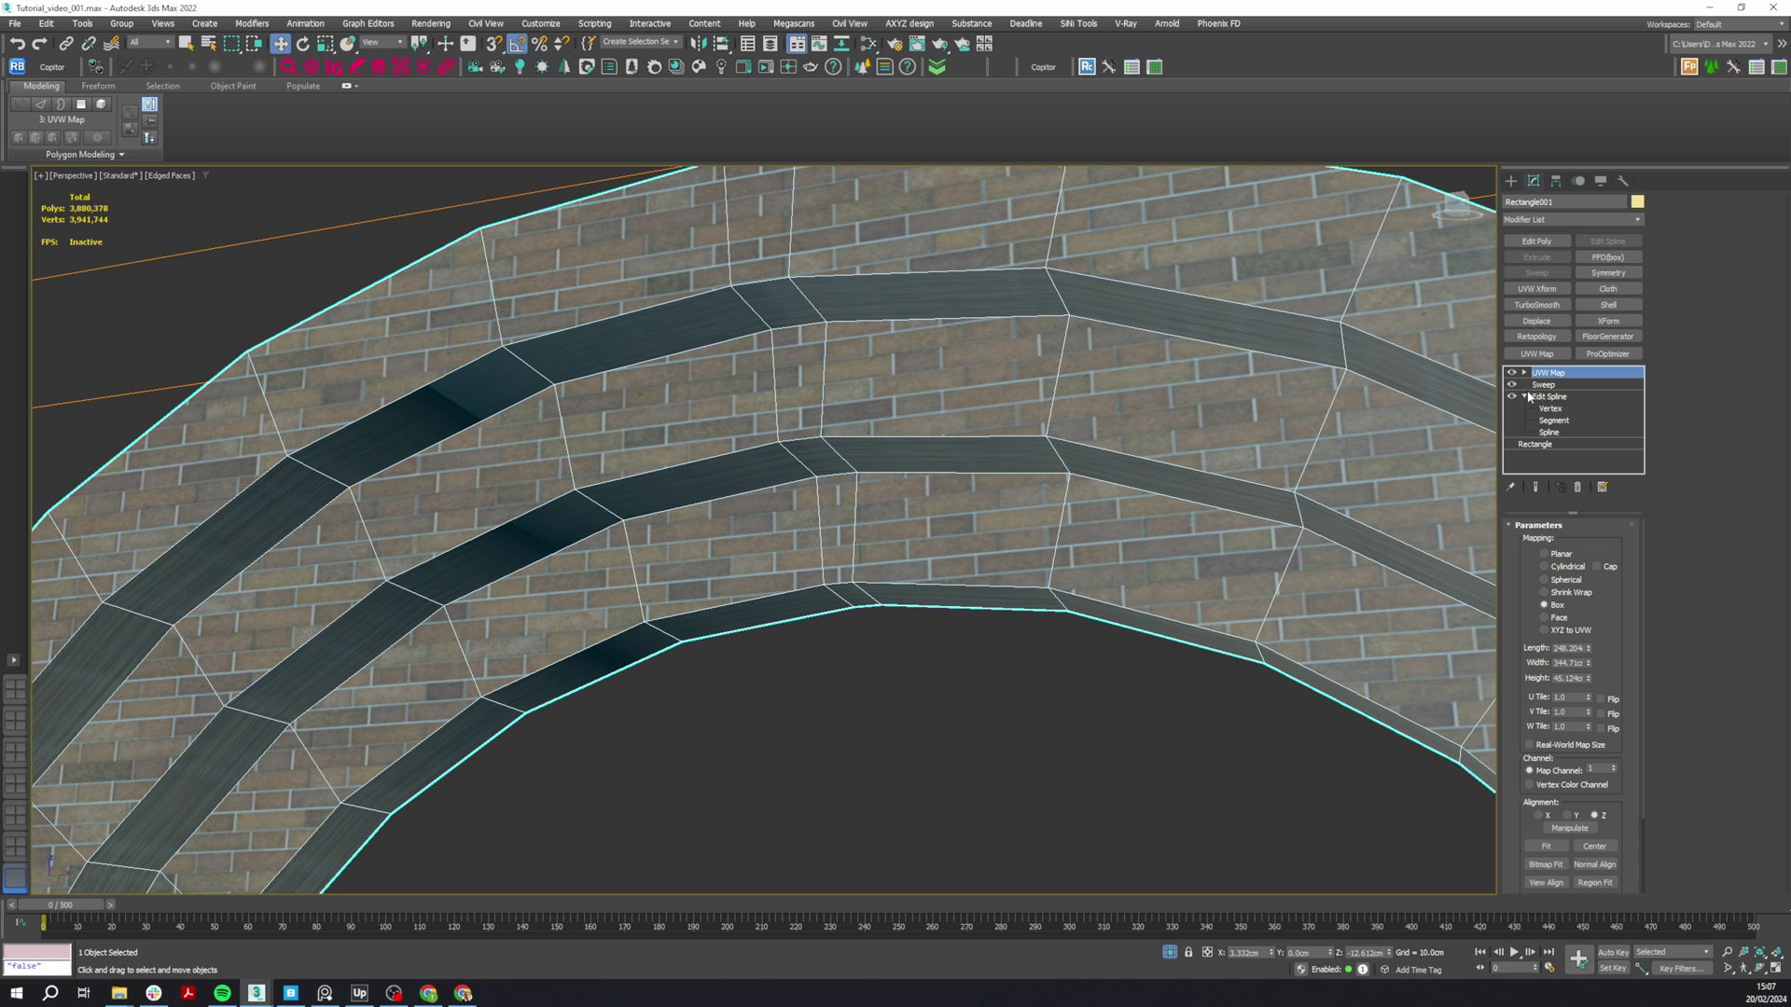
left_click(1577, 489)
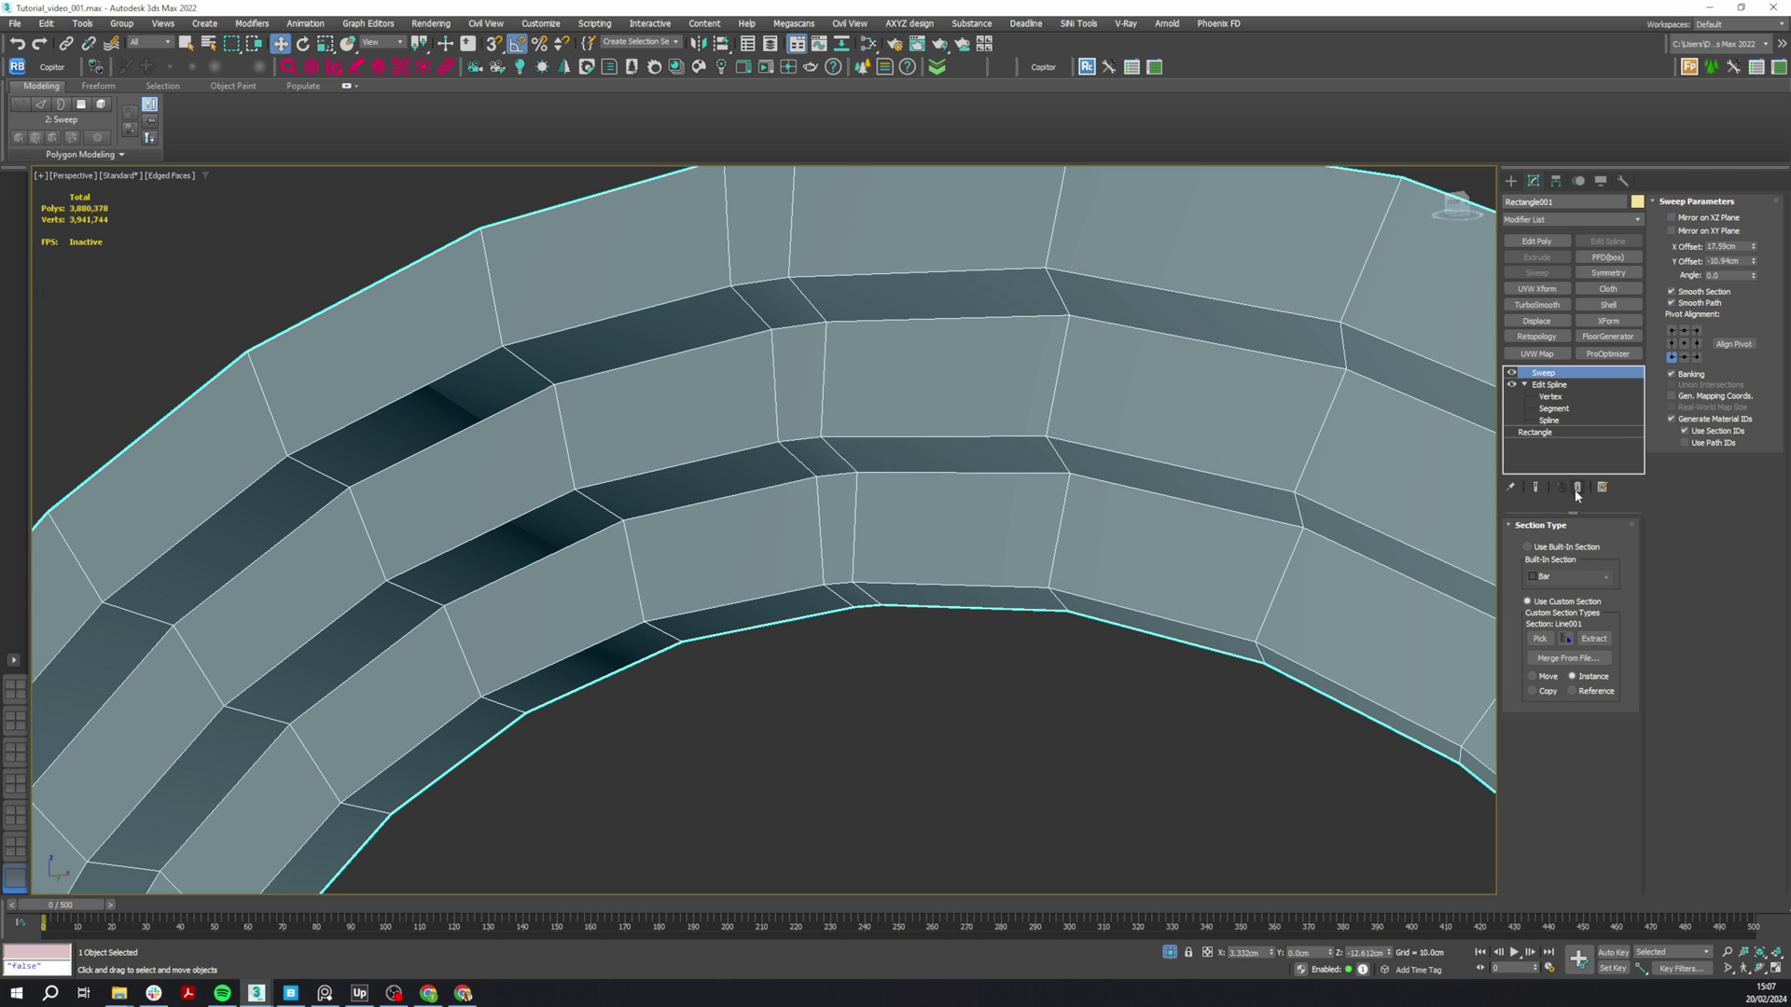
scroll(741, 488, "down", 5)
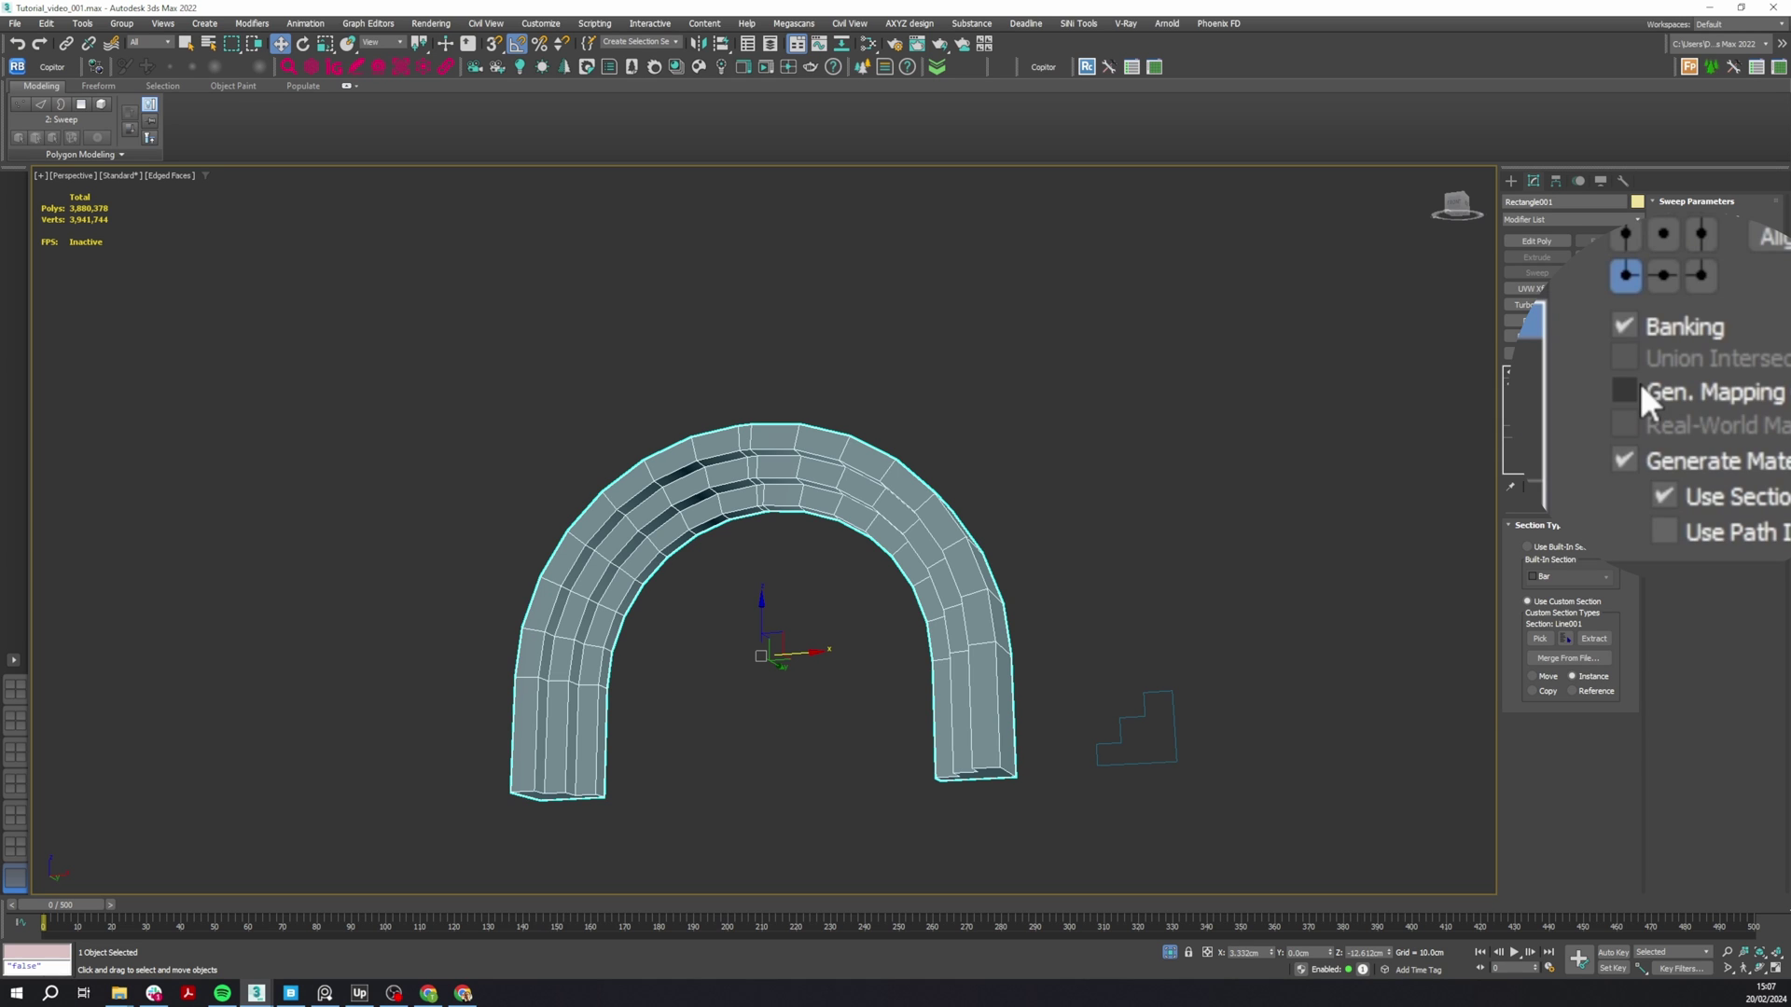
- Enable generated mapping coordinates on the arch's Sweep, and add a UVW Xform with adjusted U and V tiling to correct the brick proportions
left_click(1672, 395)
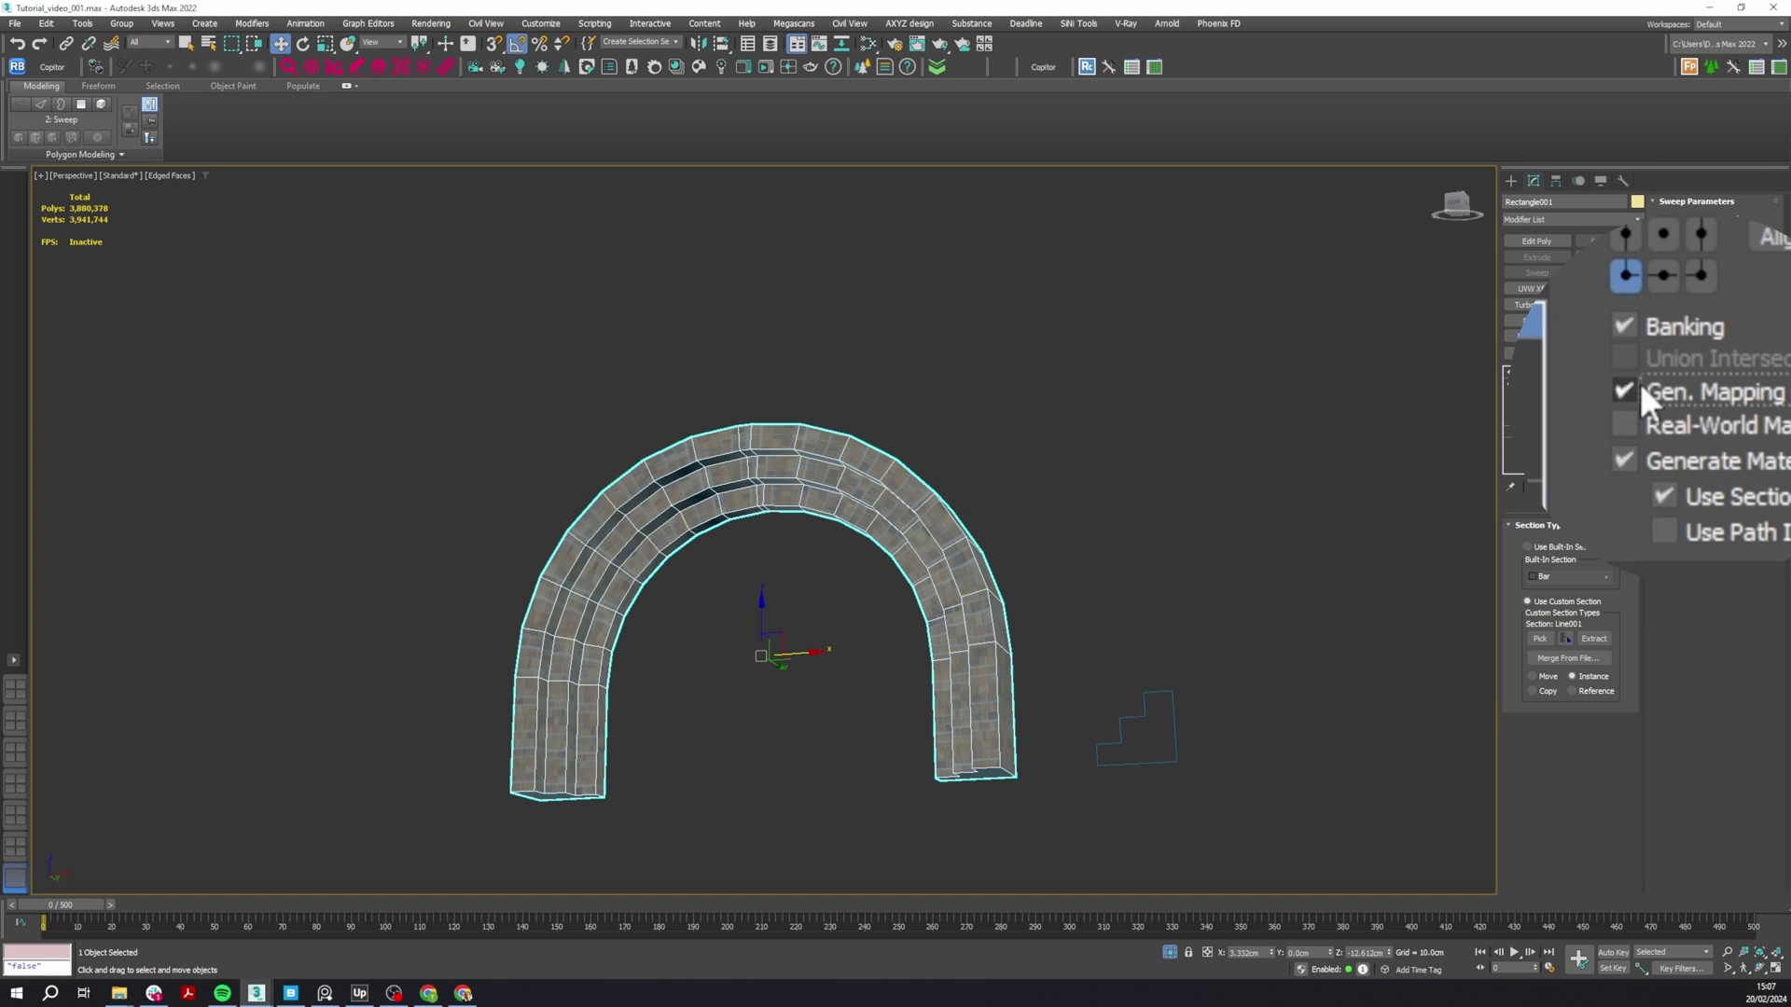
scroll(878, 477, "up", 5)
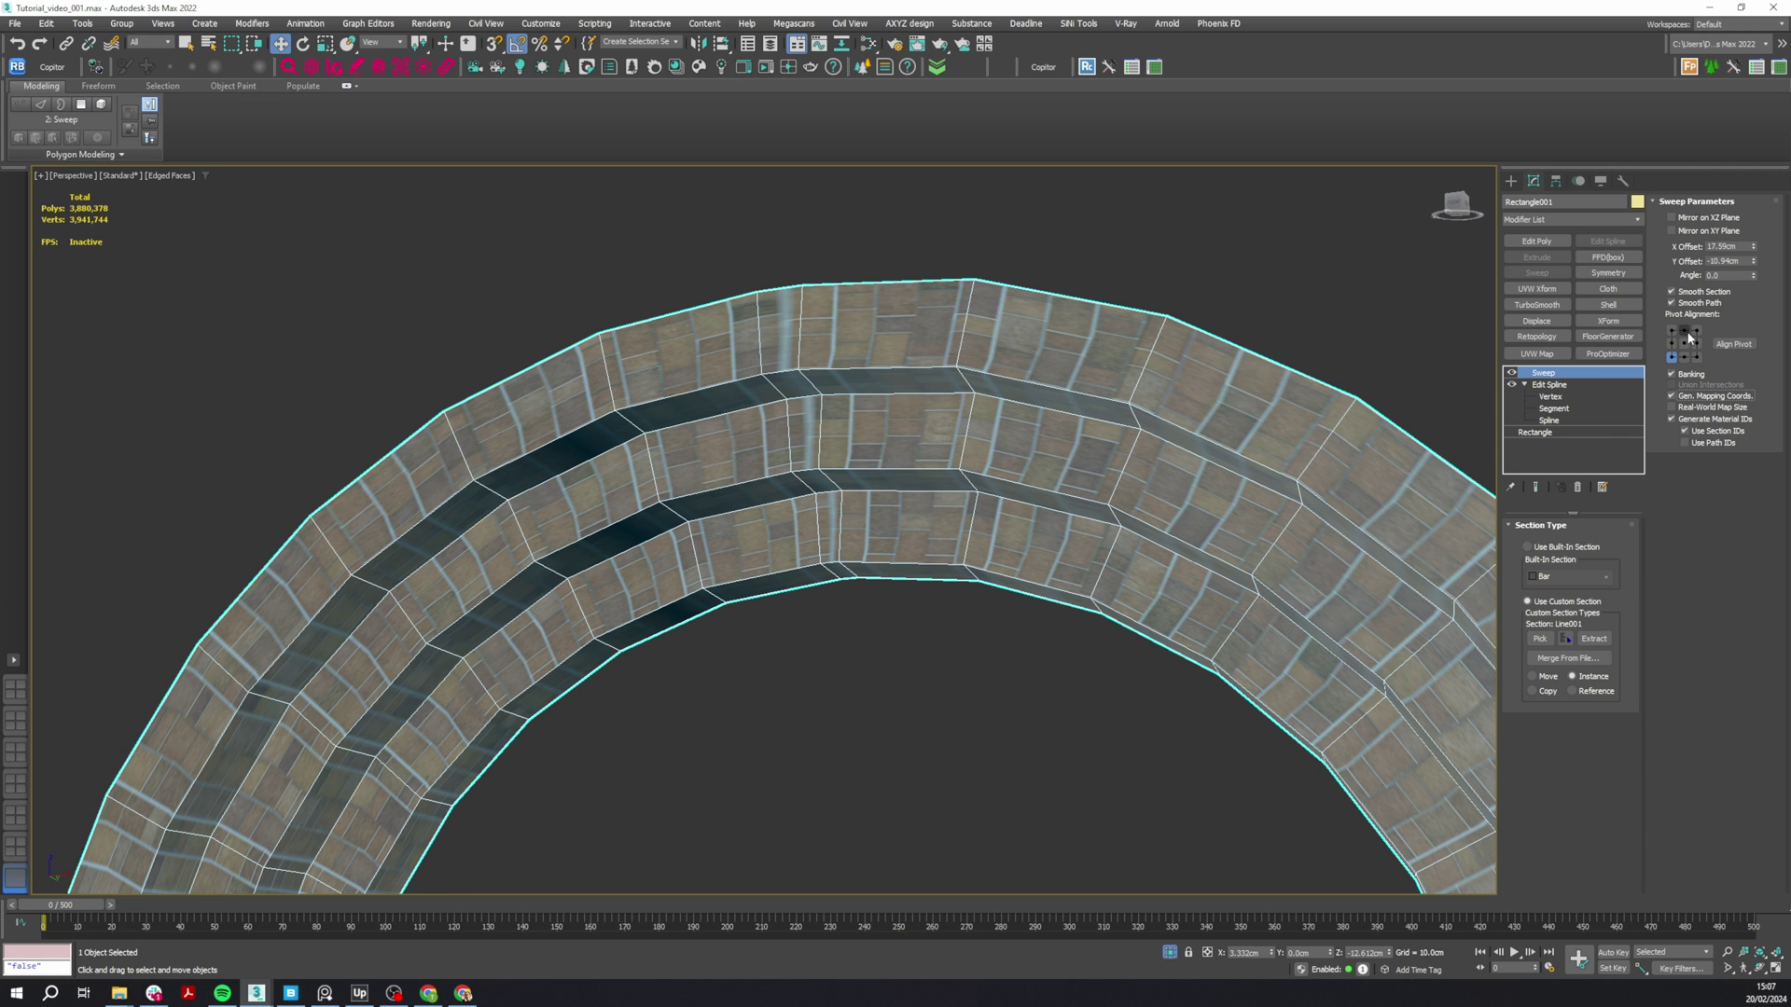
left_click(1555, 292)
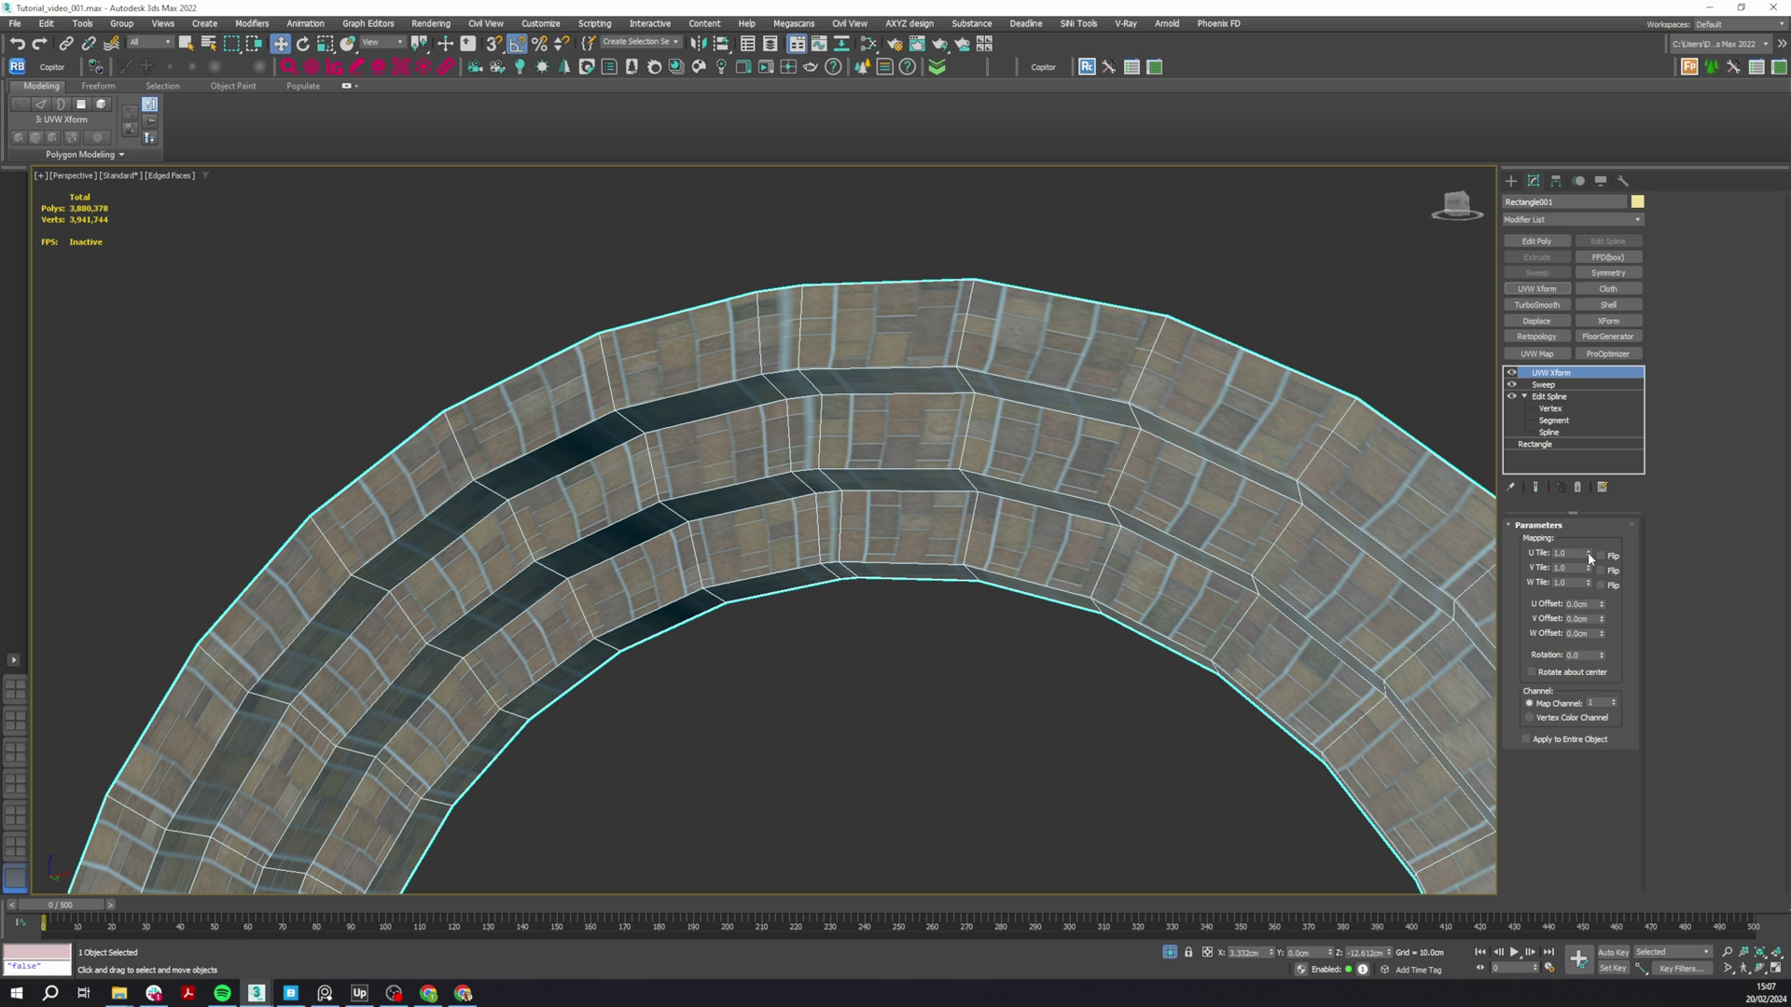
mouse_move(1590, 558)
left_mouse_down()
mouse_move(1590, 602)
mouse_move(1587, 487)
mouse_move(1594, 566)
left_mouse_up()
key("F4")
scroll(763, 429, "down", 5)
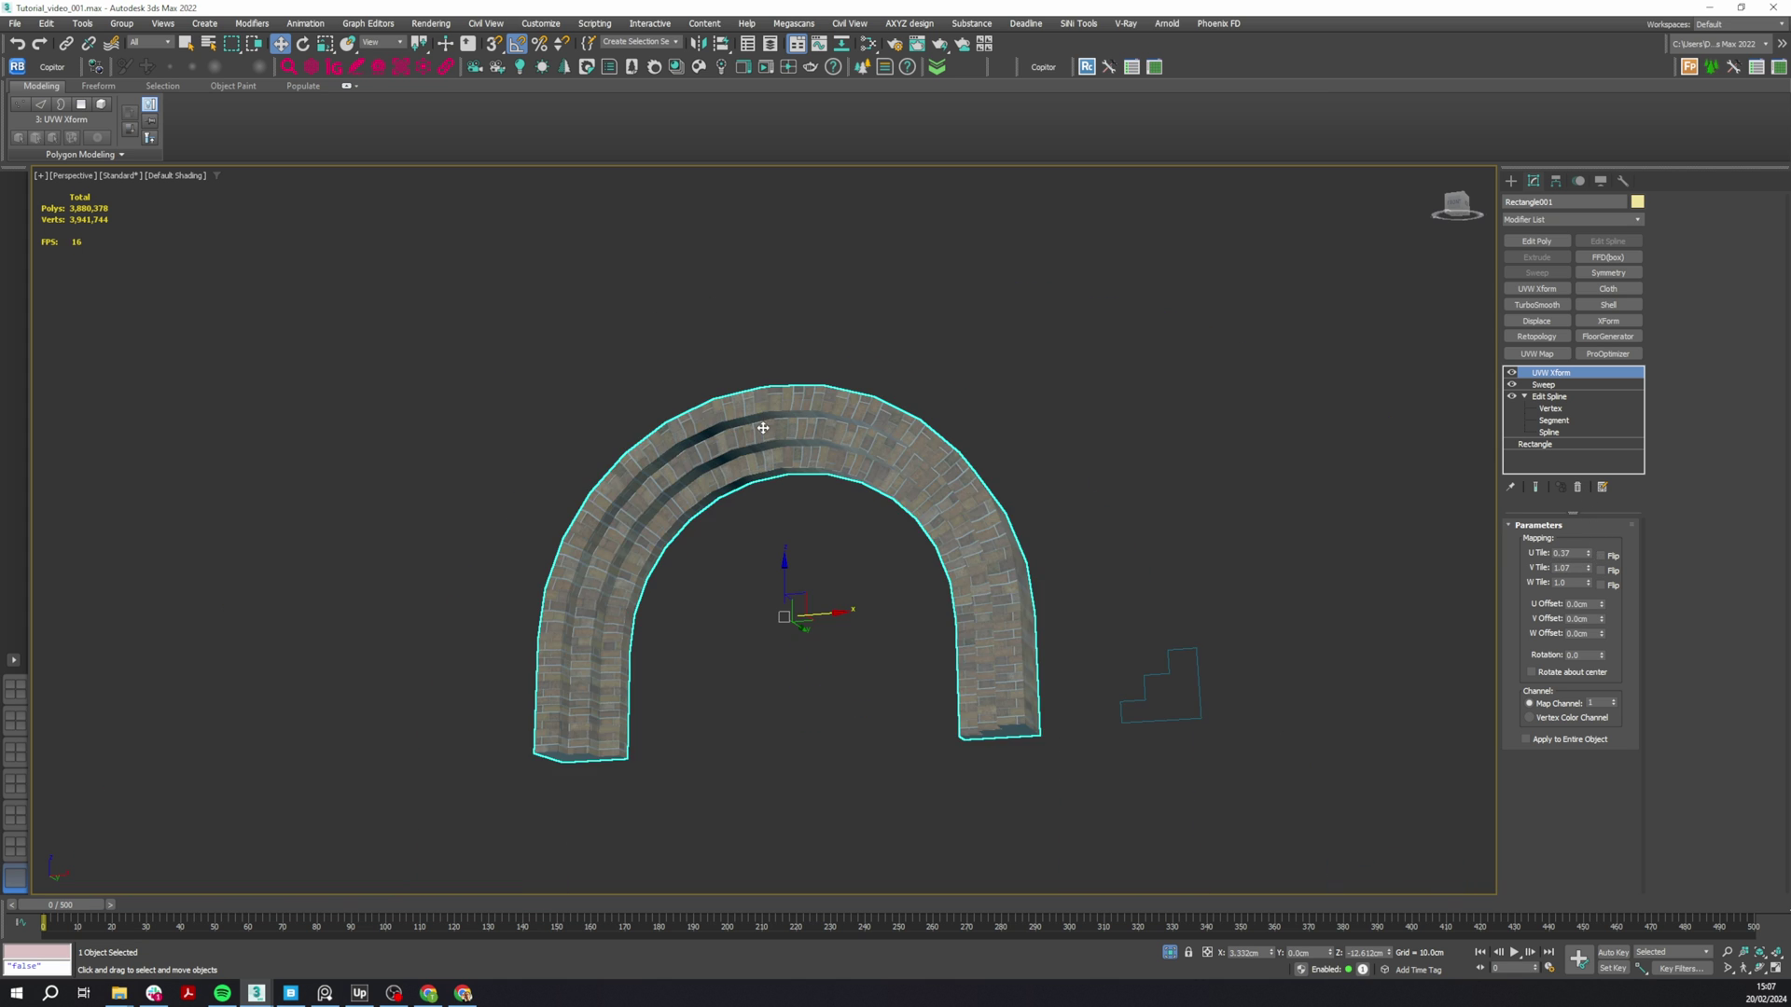
mouse_move(829, 483)
middle_mouse_down("alt")
mouse_move(776, 484)
mouse_move(821, 485)
middle_mouse_up("alt")
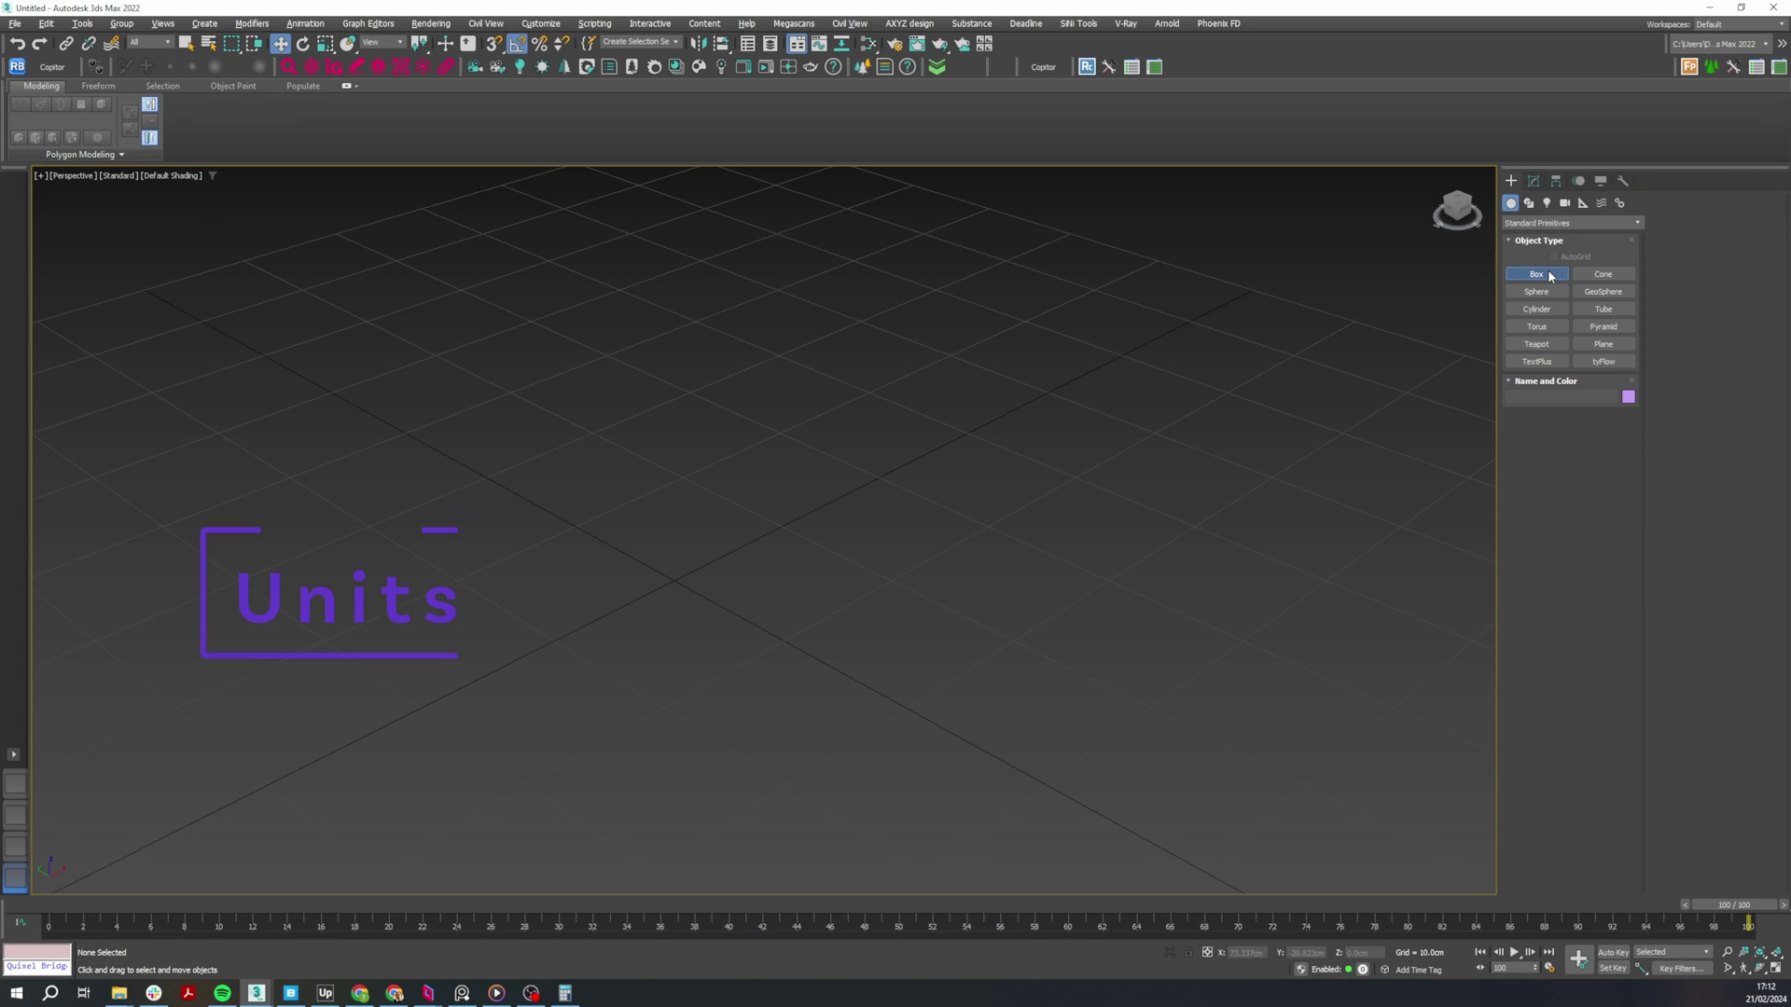
- Create a box on the grid and enter its dimensions in inches: length 3, width 5 and height 4
left_click(1536, 273)
left_click_drag(888, 447, 830, 786)
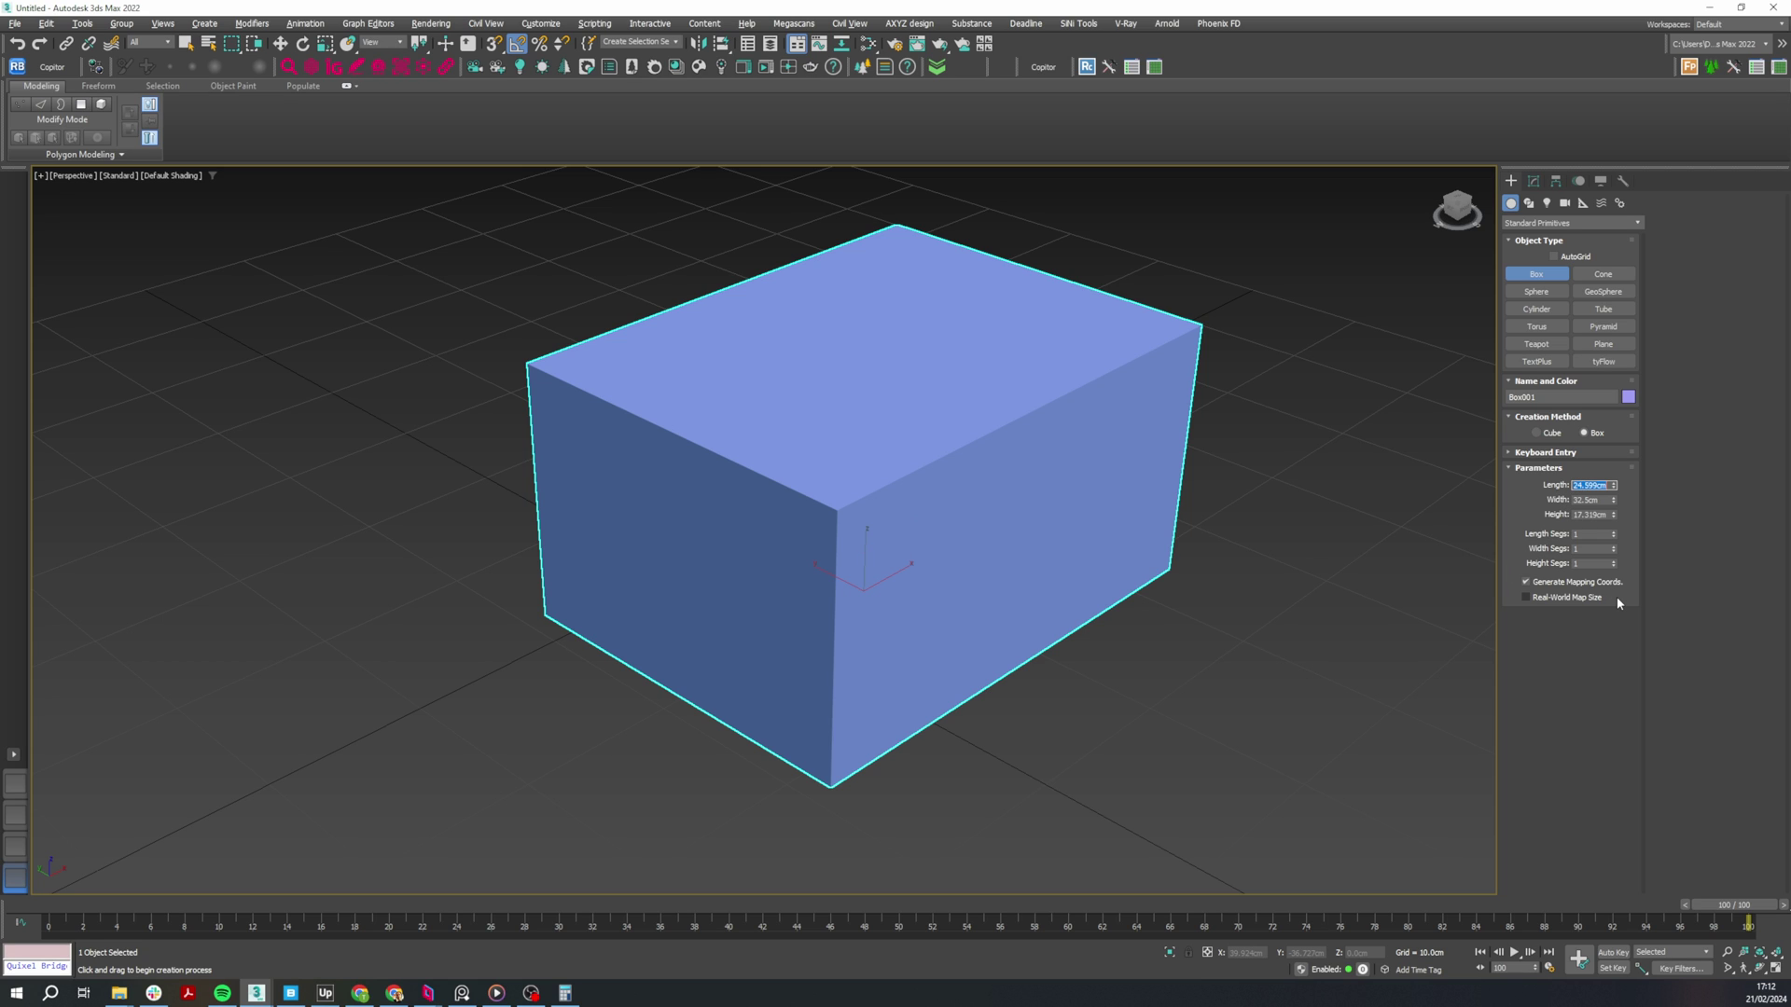
type("3")
key("Return")
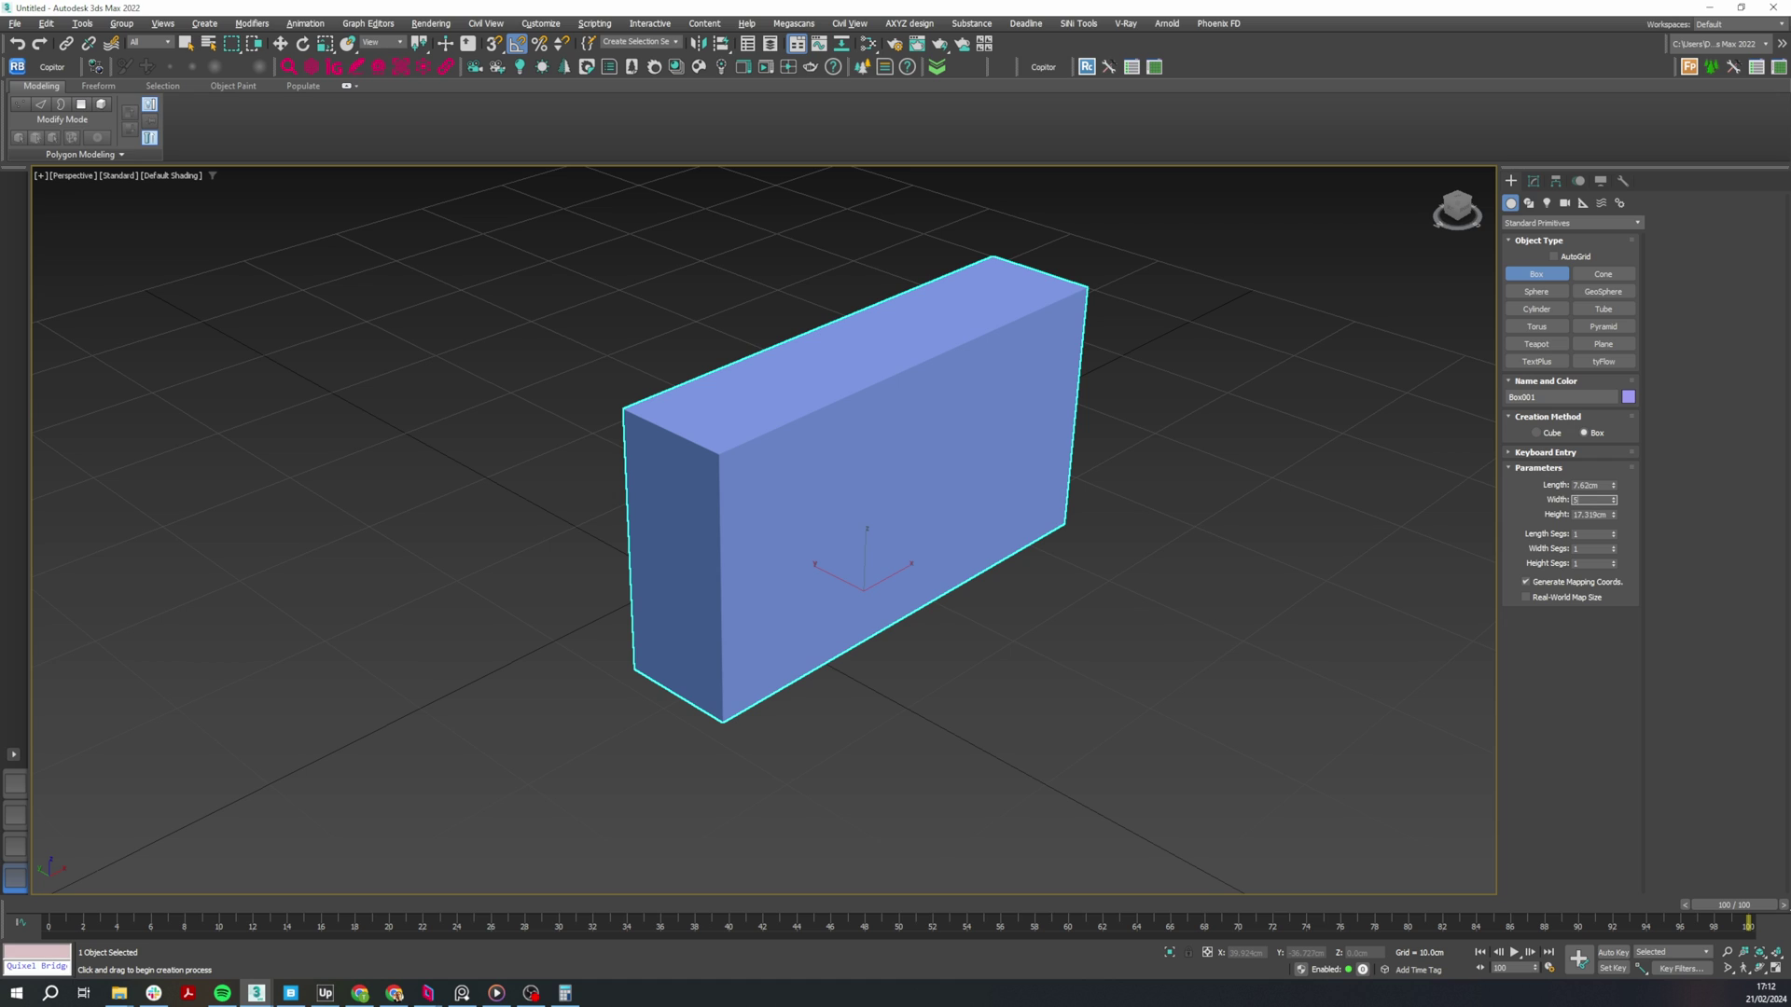
type("5")
key("Return")
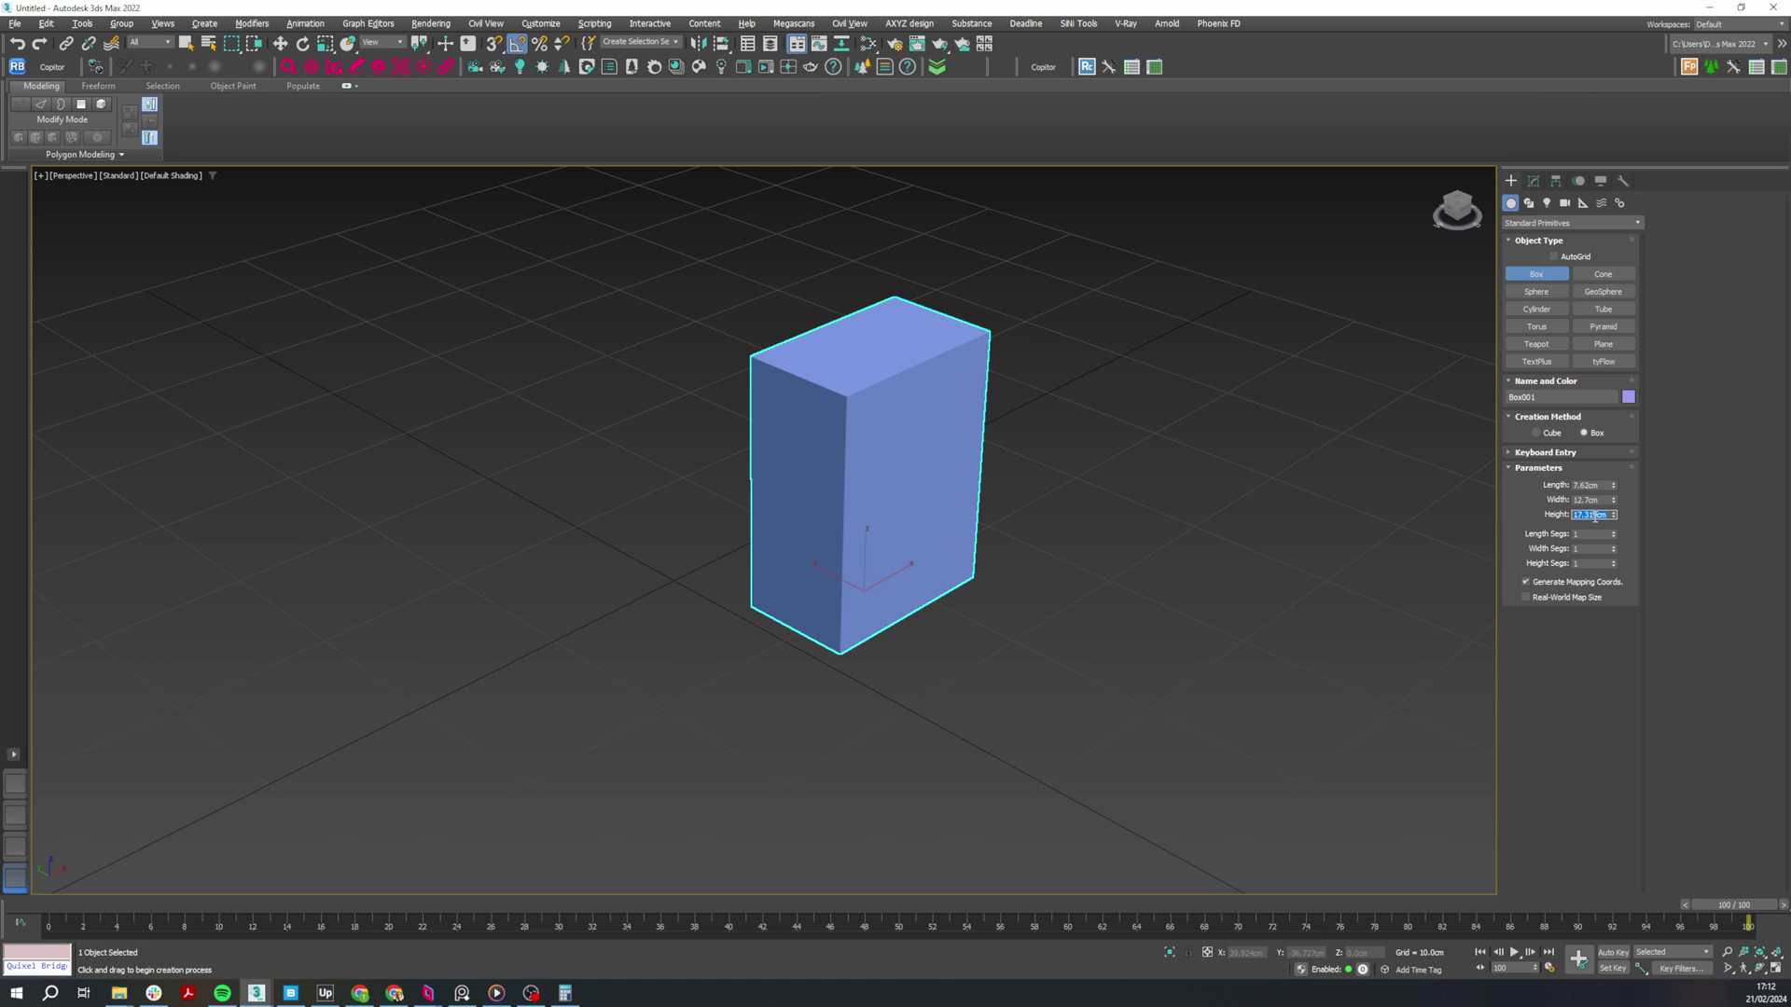
type("4")
key("Return")
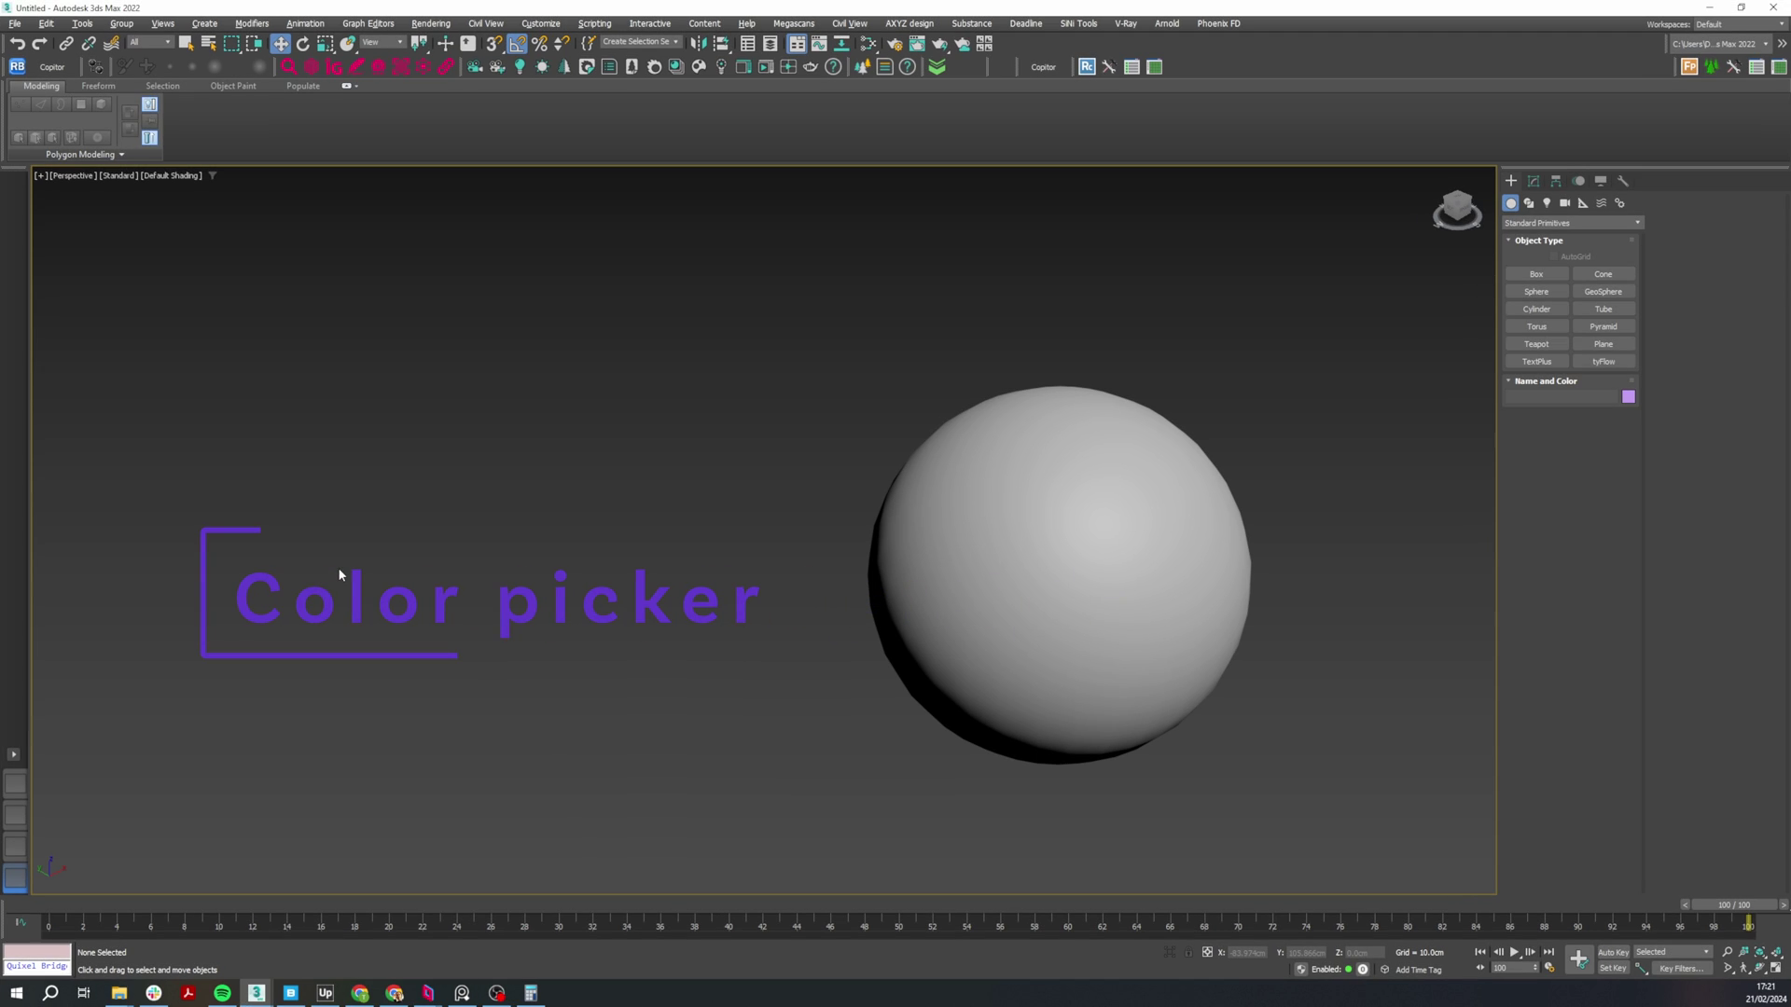
- Set the base color of the sphere's Corona physical material to purple in the default color selector
left_click(868, 44)
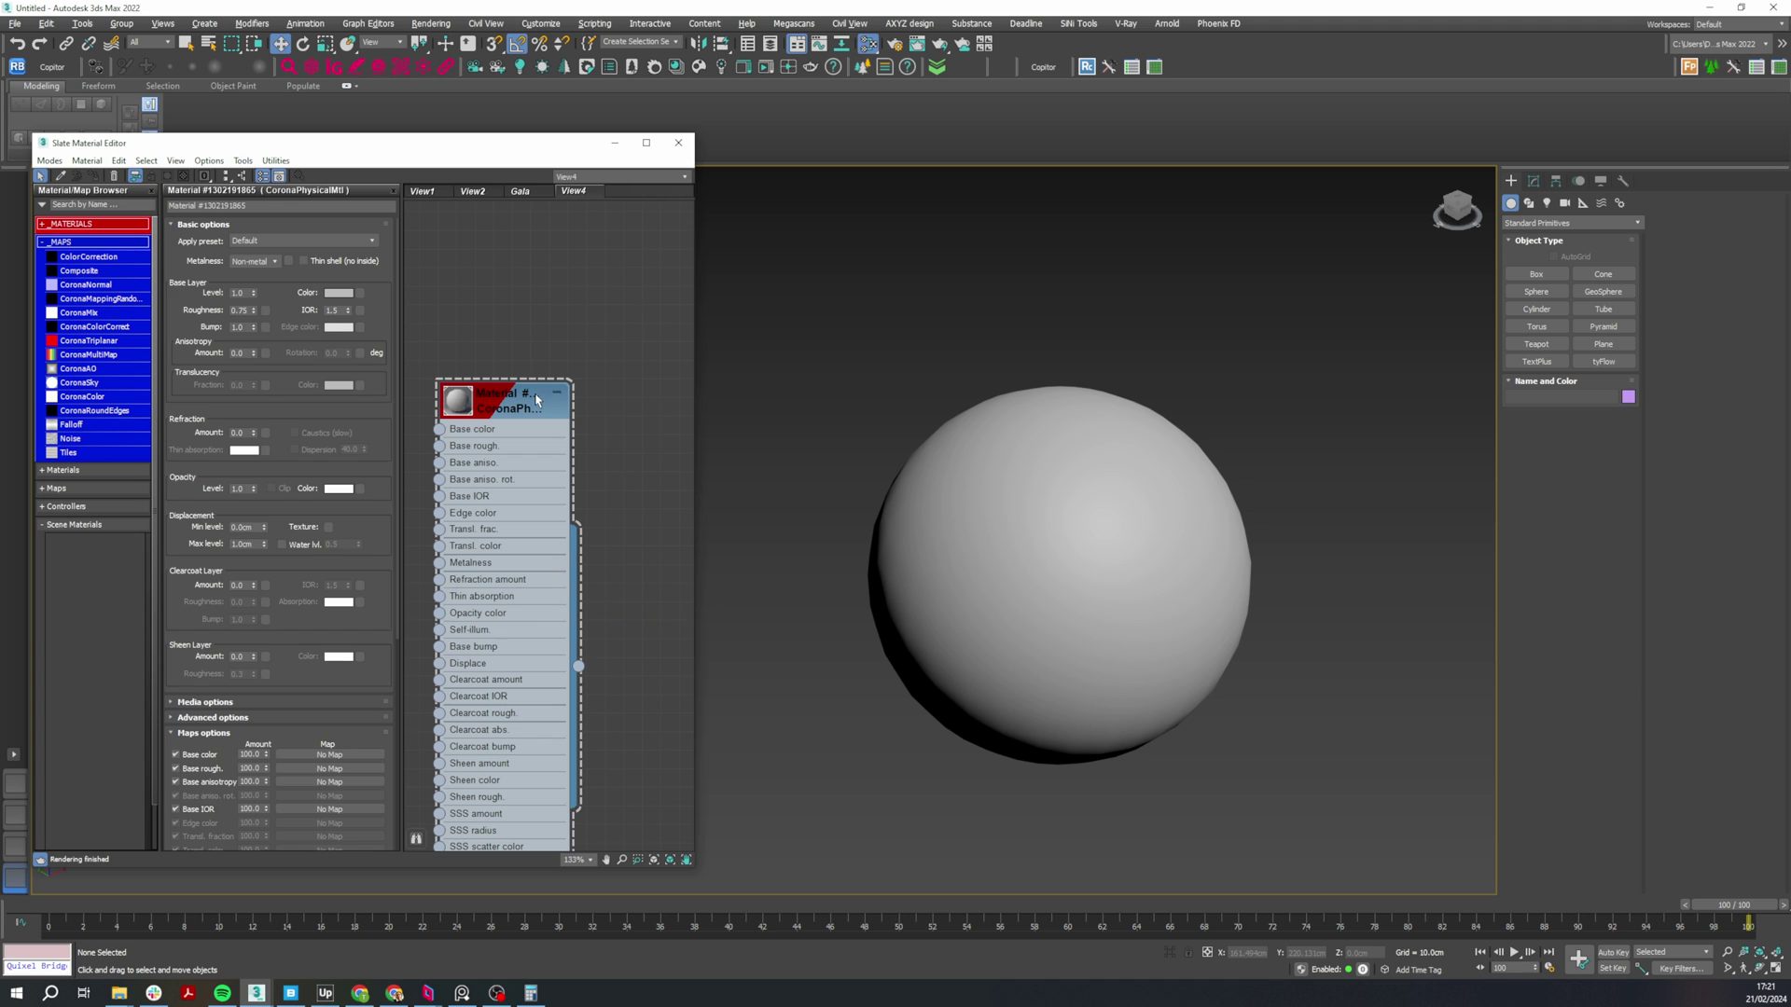
left_click(339, 294)
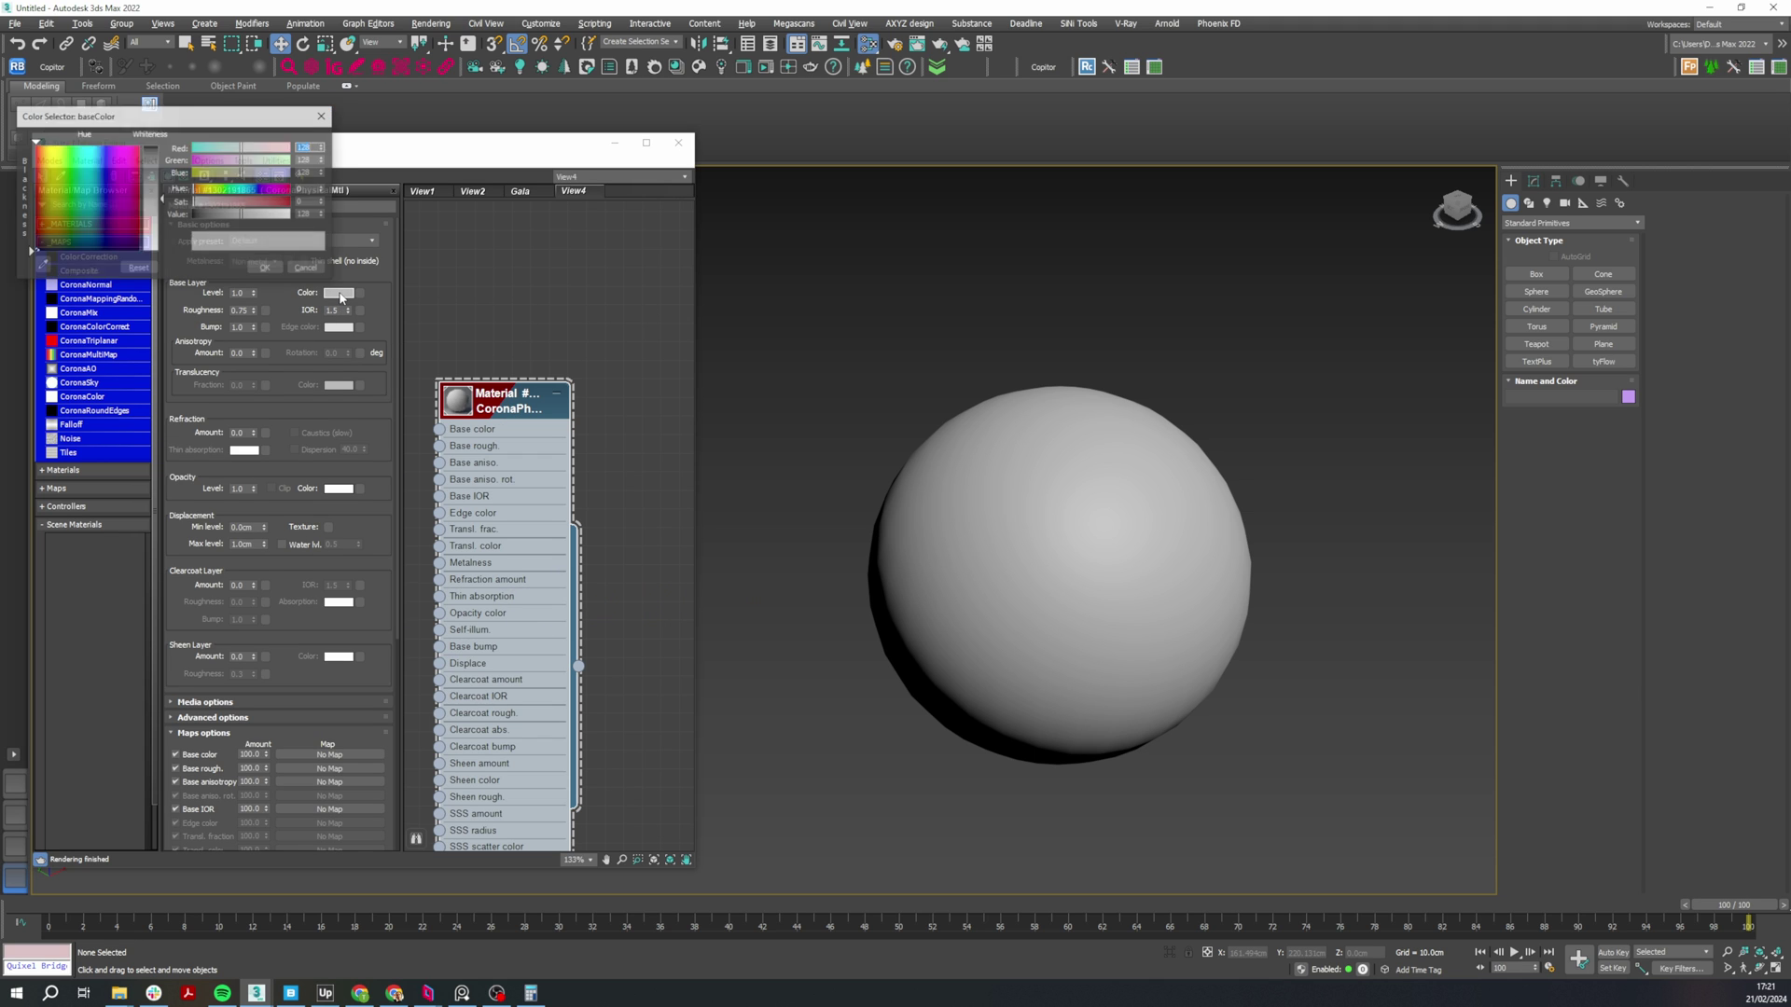
left_click(260, 207)
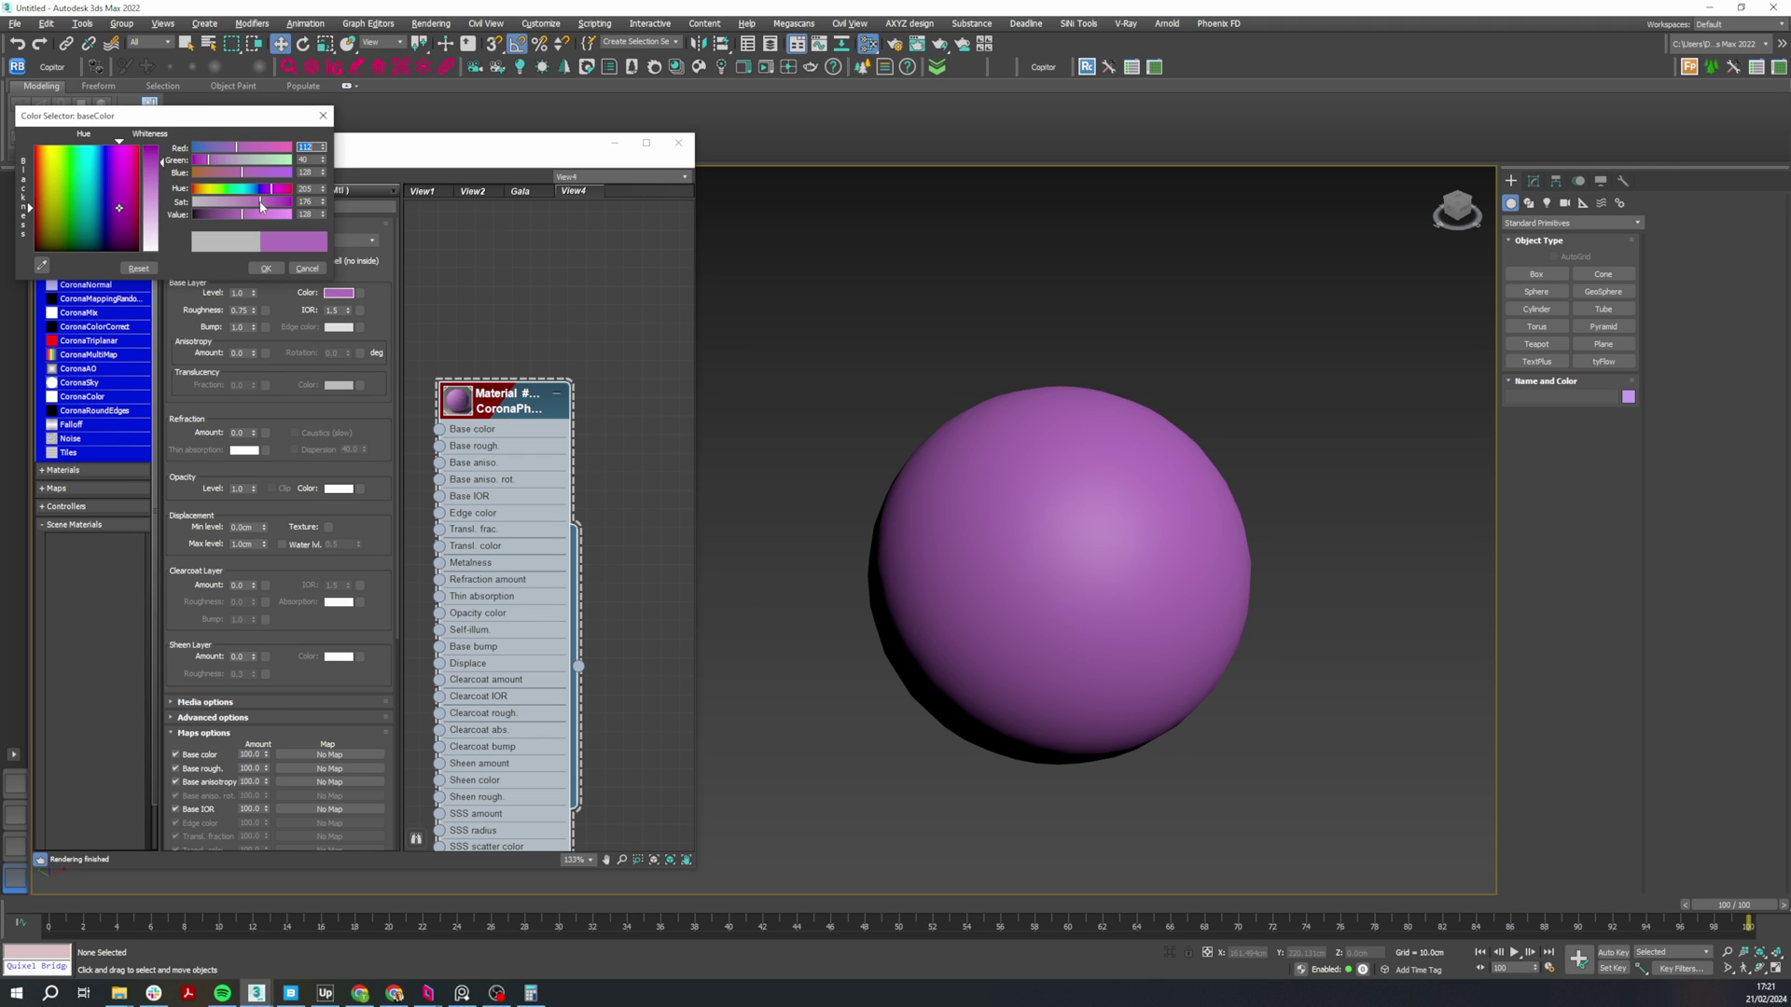
left_click_drag(224, 217, 244, 217)
left_click(267, 269)
- Change the color selector in the general preferences to Corona Improved Picker
left_click(15, 23)
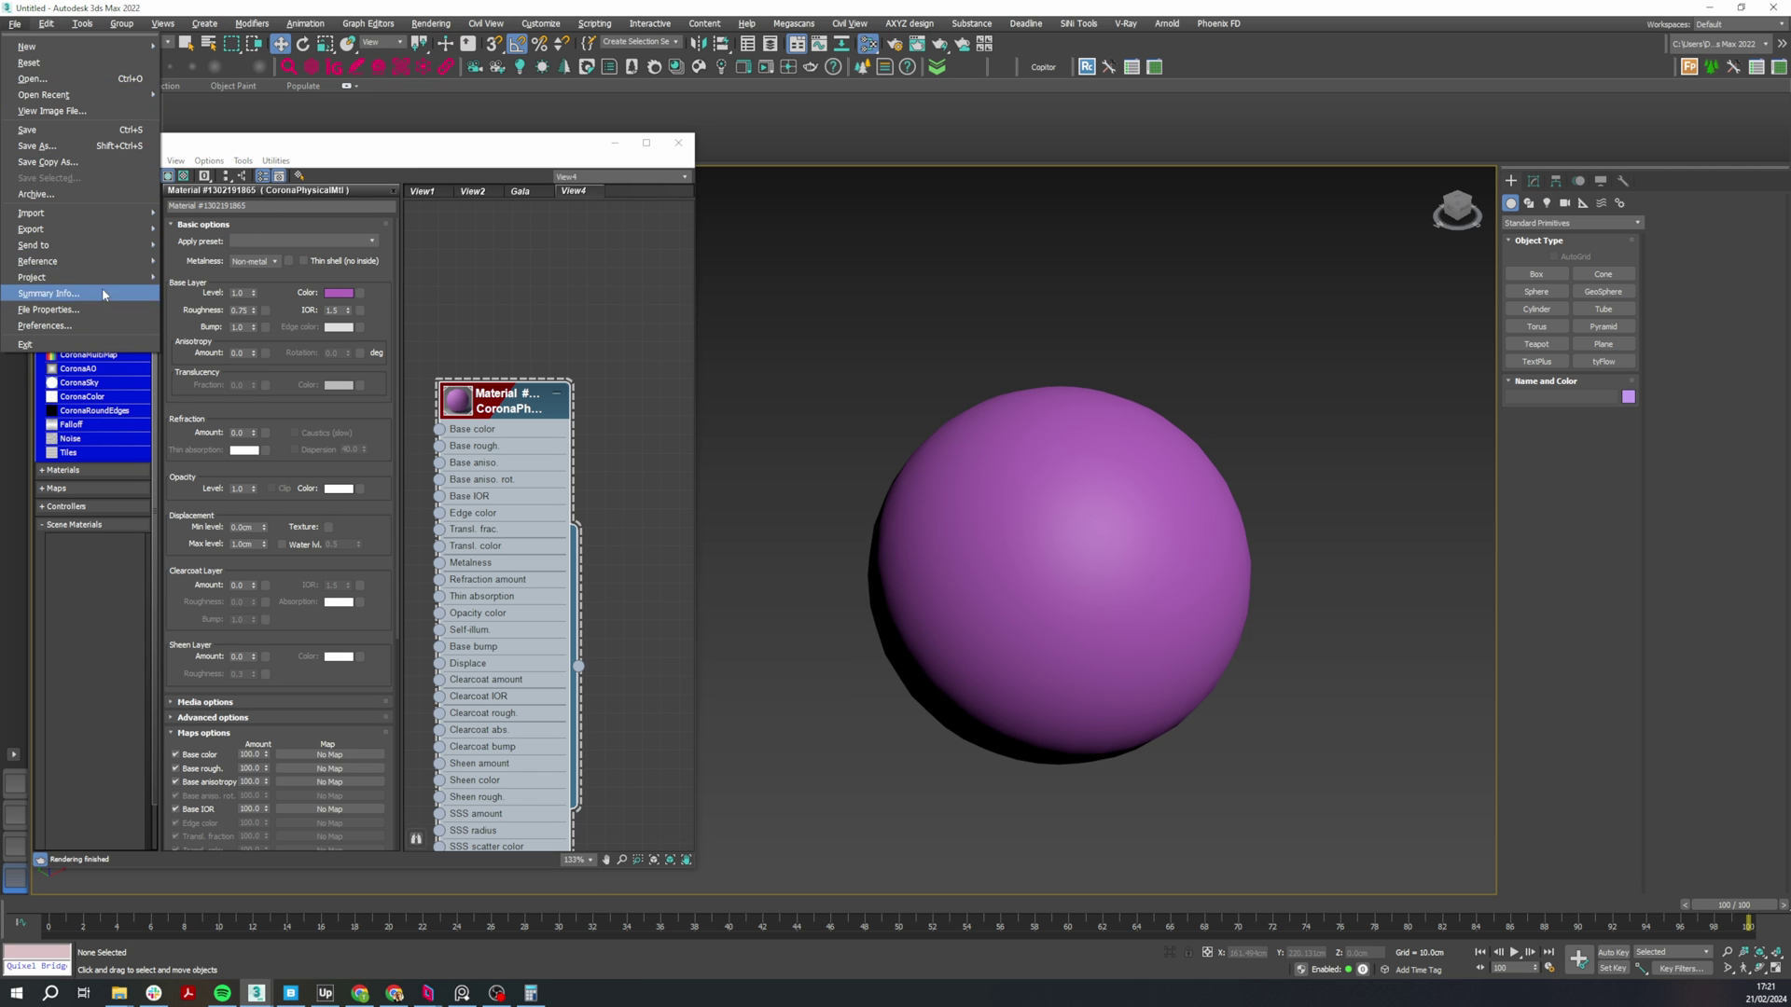
left_click(107, 326)
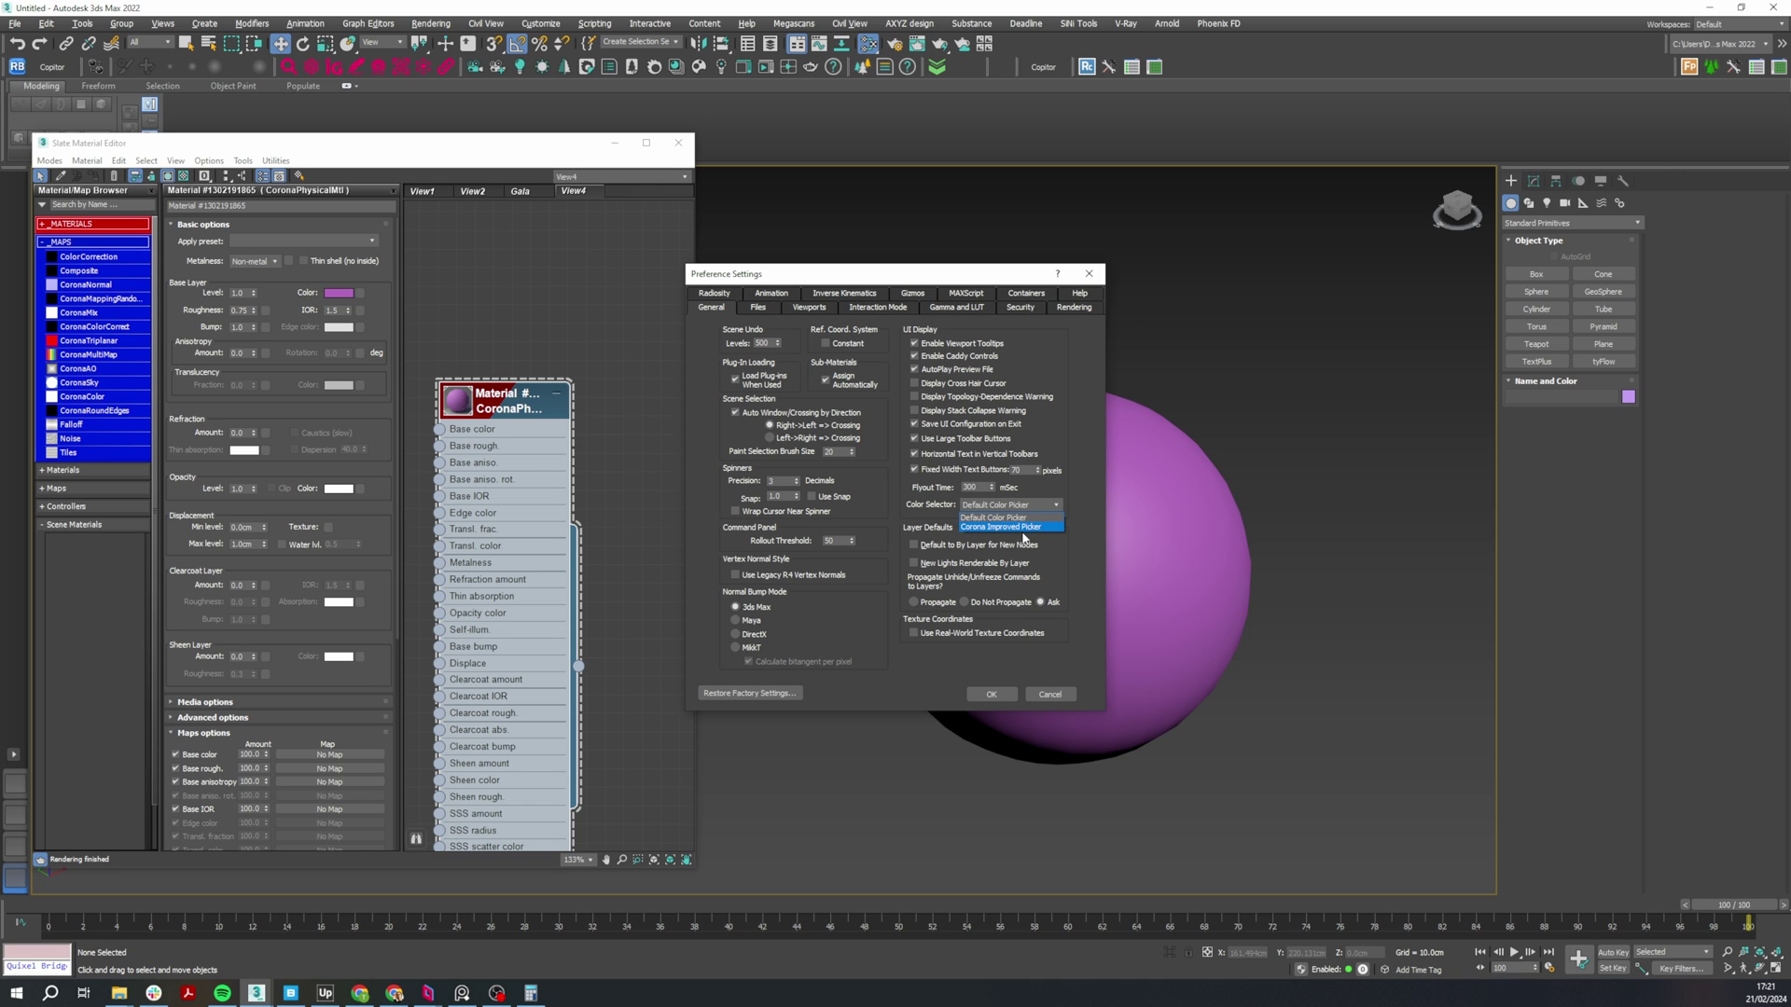
left_click(991, 695)
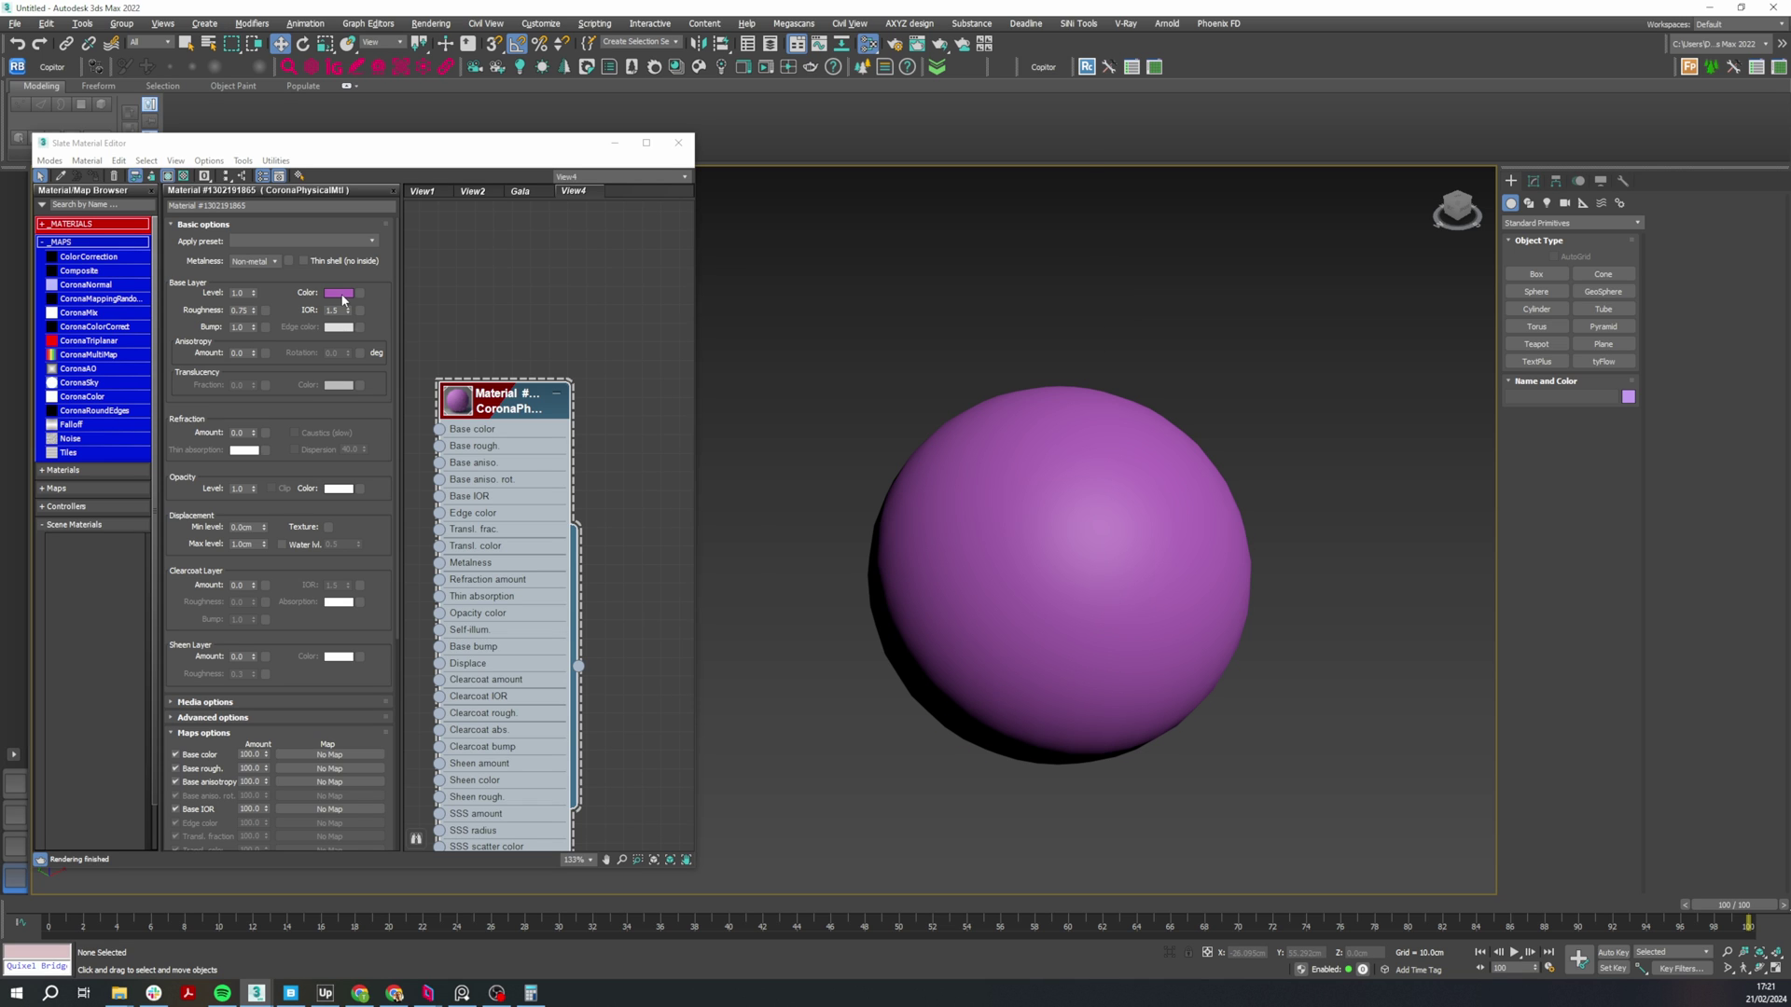
- Darken the material's purple base color in the Corona color picker by raising its Key value to 105
left_click(339, 292)
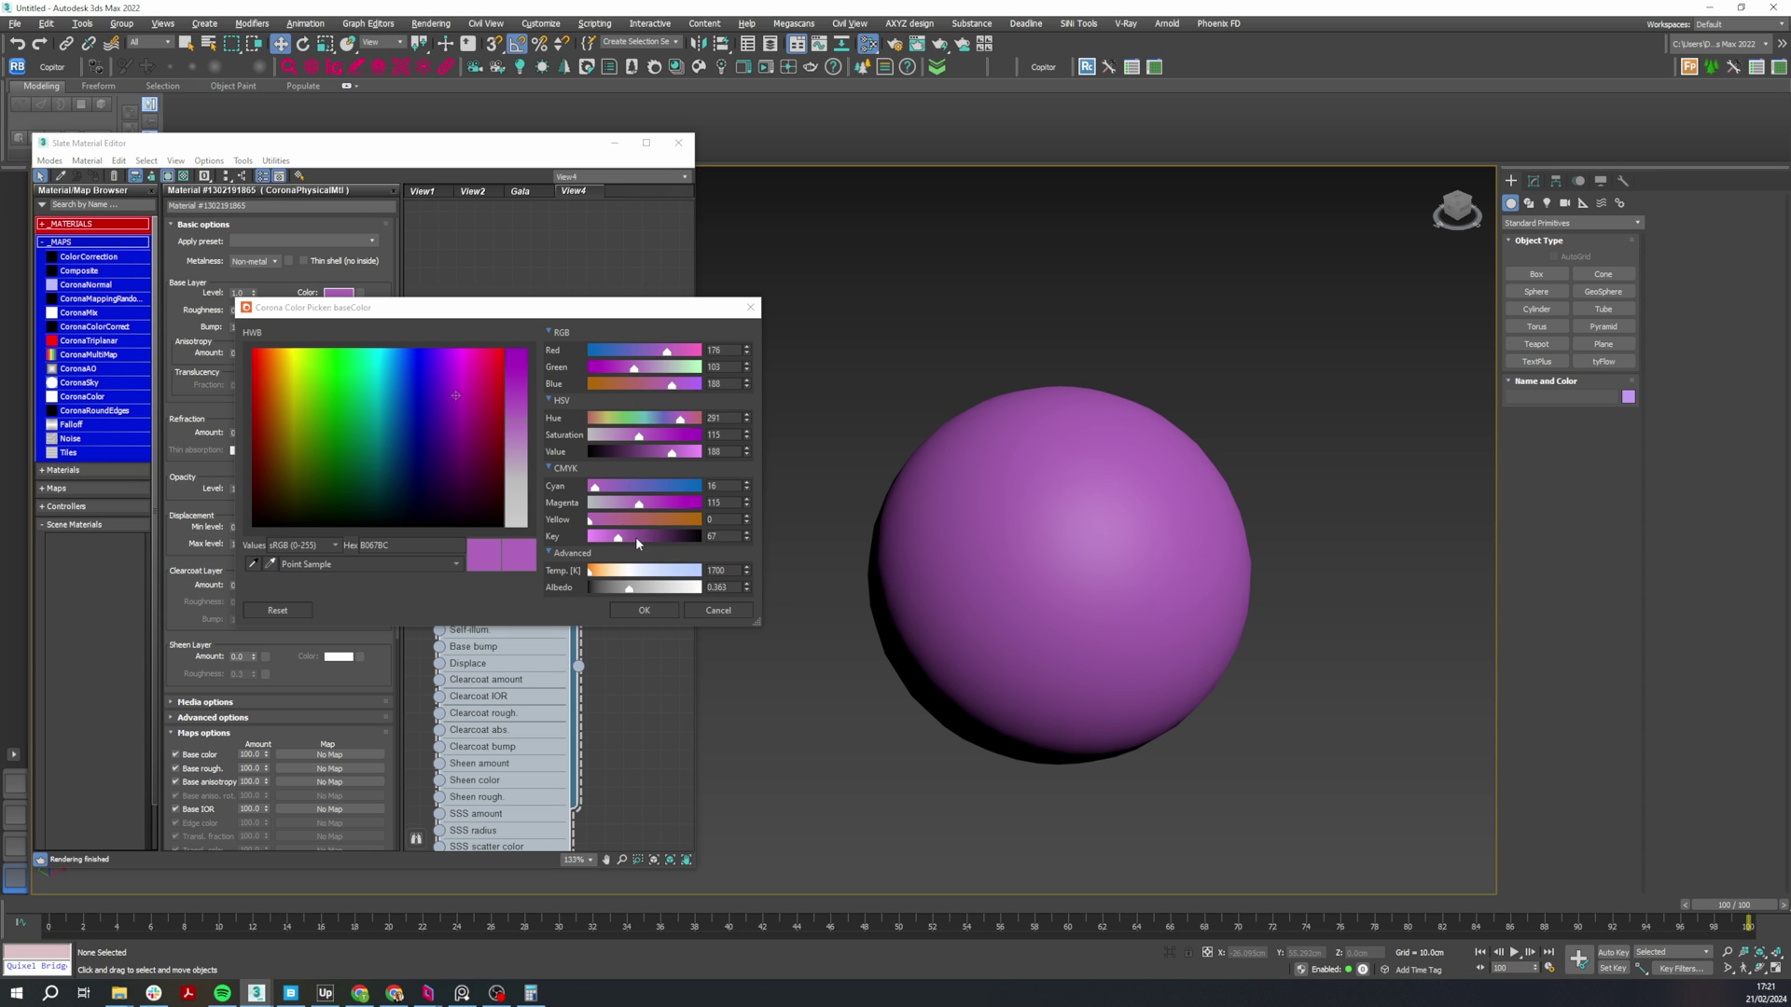
mouse_move(635, 535)
left_mouse_down()
mouse_move(650, 540)
mouse_move(634, 538)
left_mouse_up()
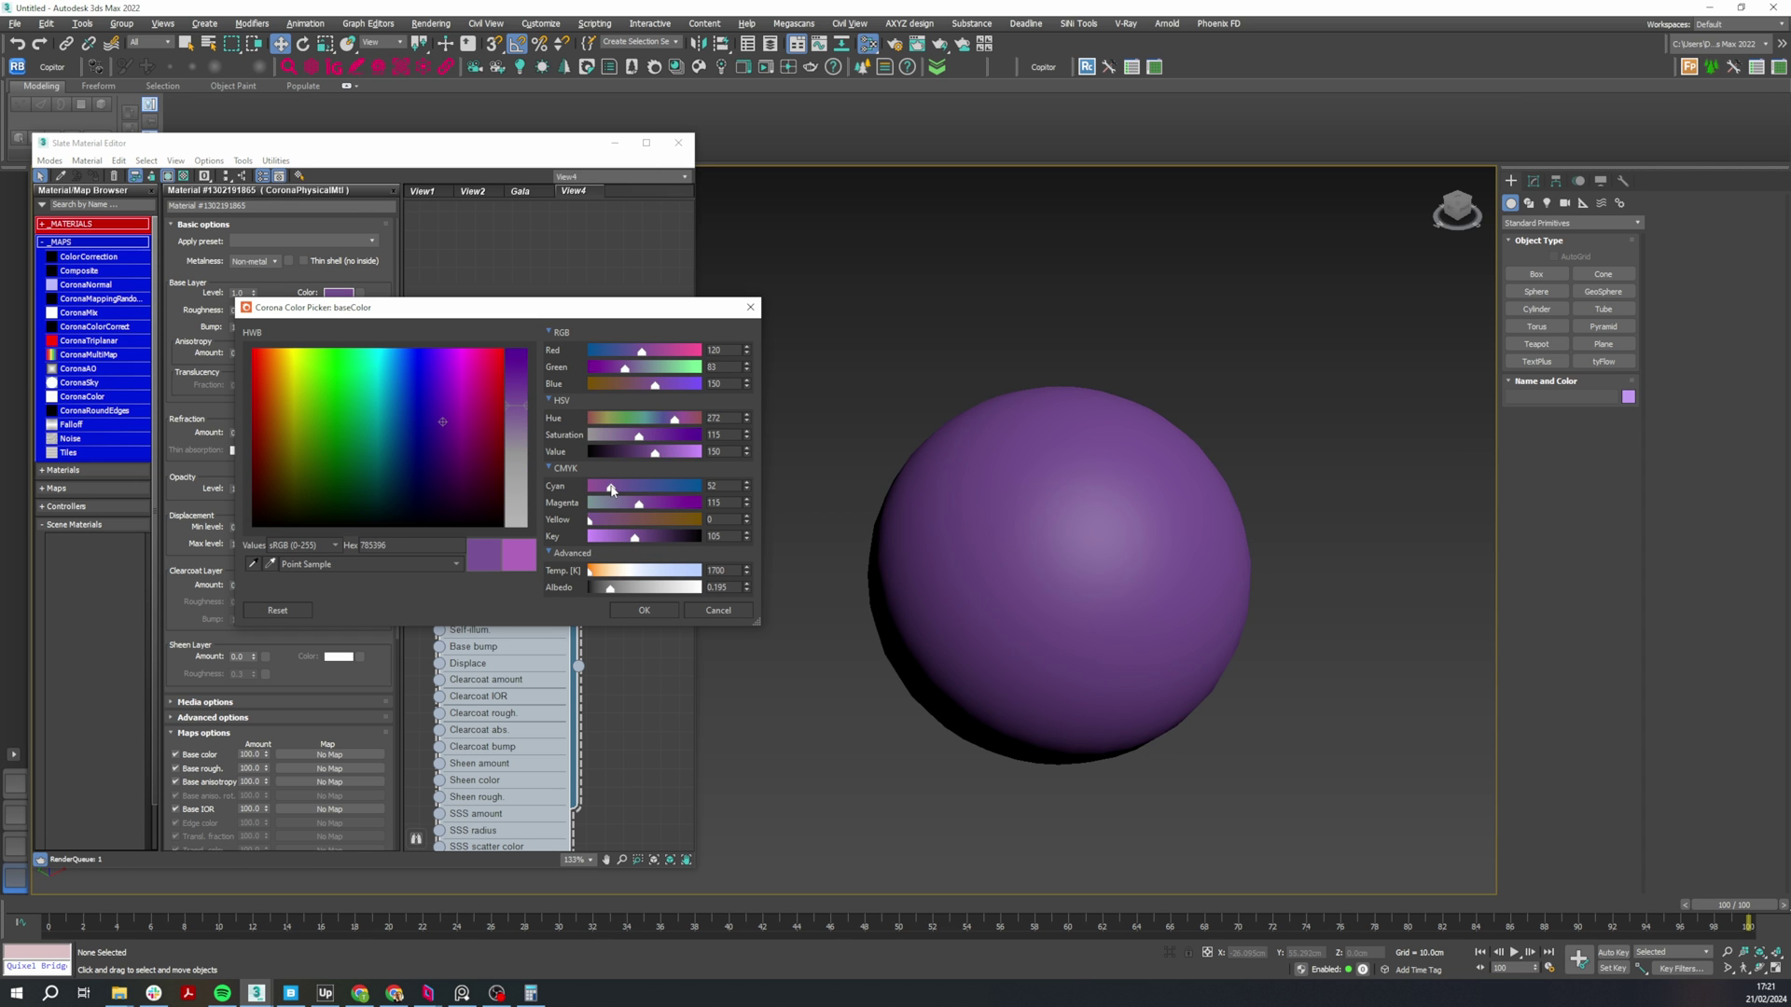